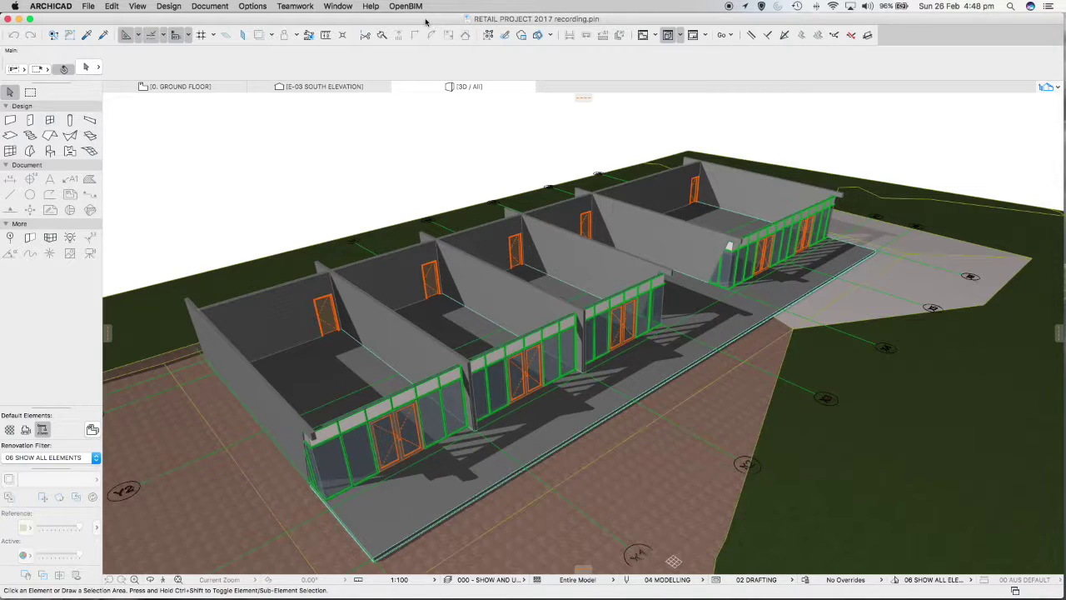
Step: Open the standard steel profile import and set the country to Australian and the geometry to C / U Shape
left_click(254, 6)
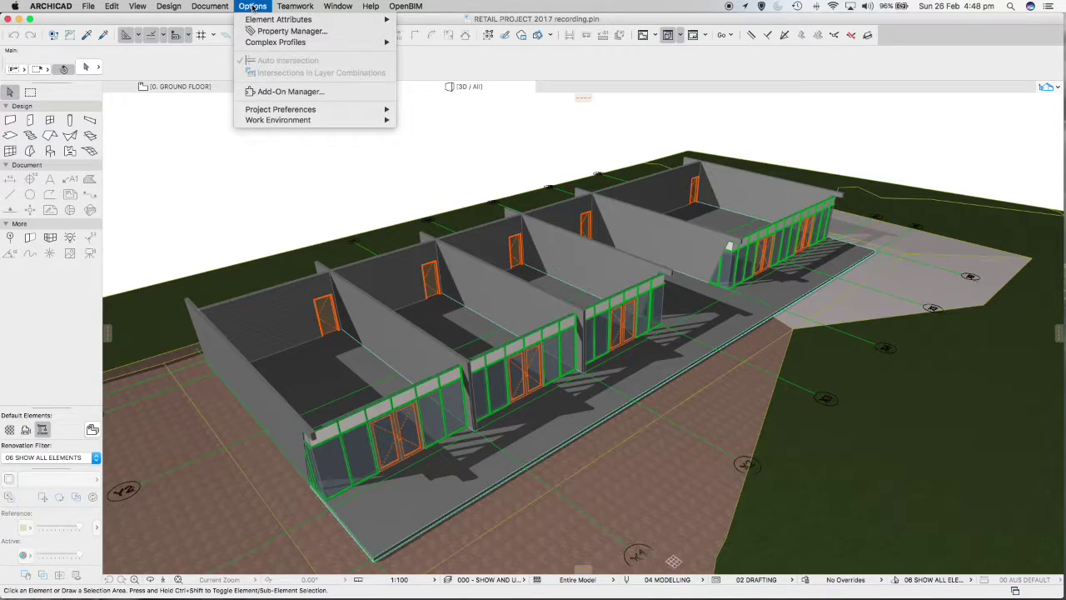
mouse_move(265, 46)
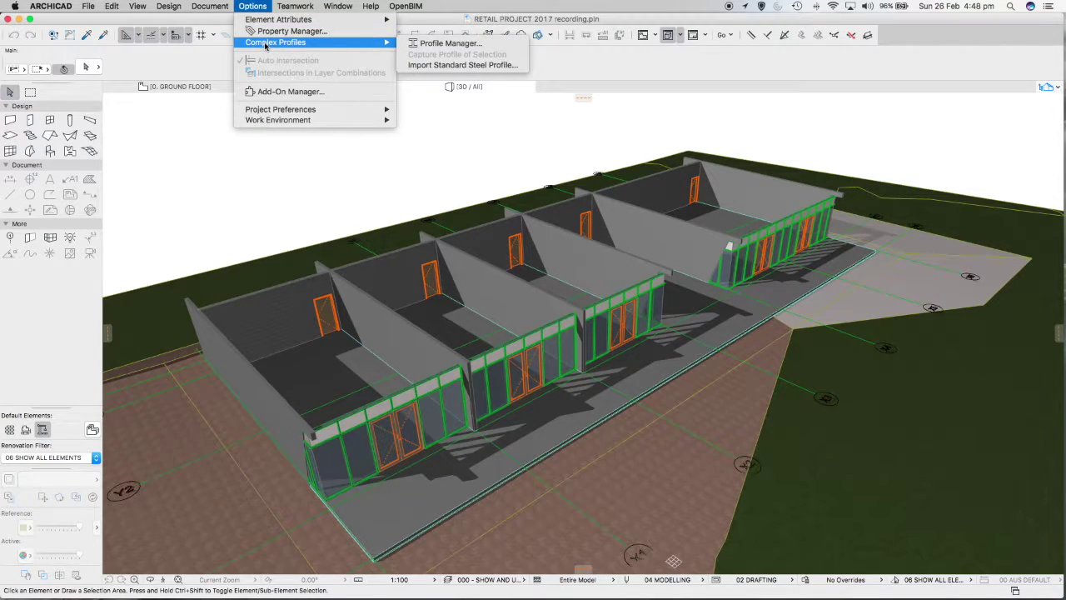
left_click(456, 65)
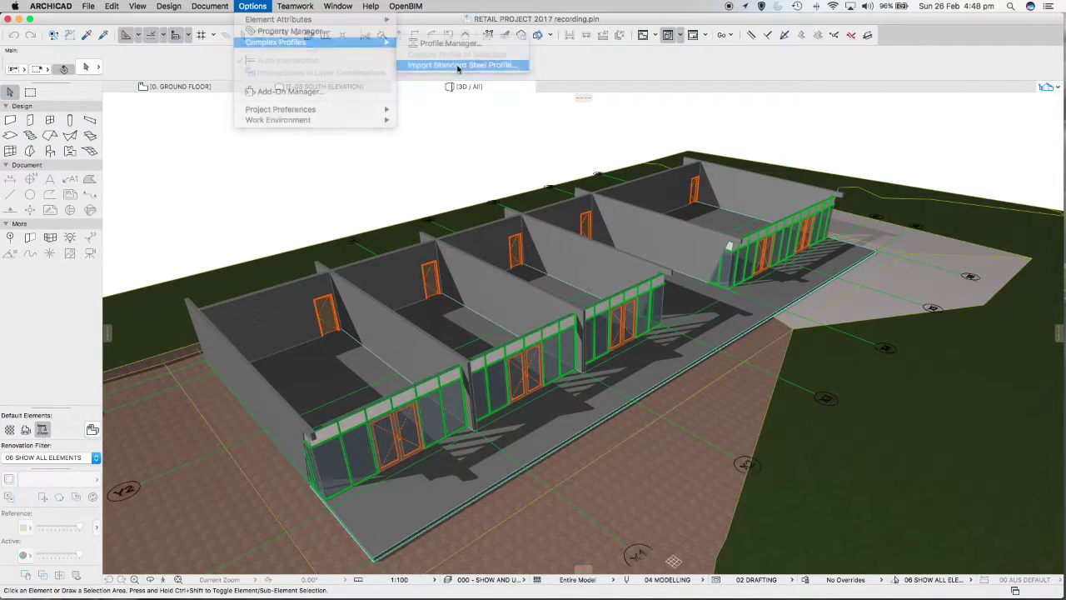
left_click(318, 204)
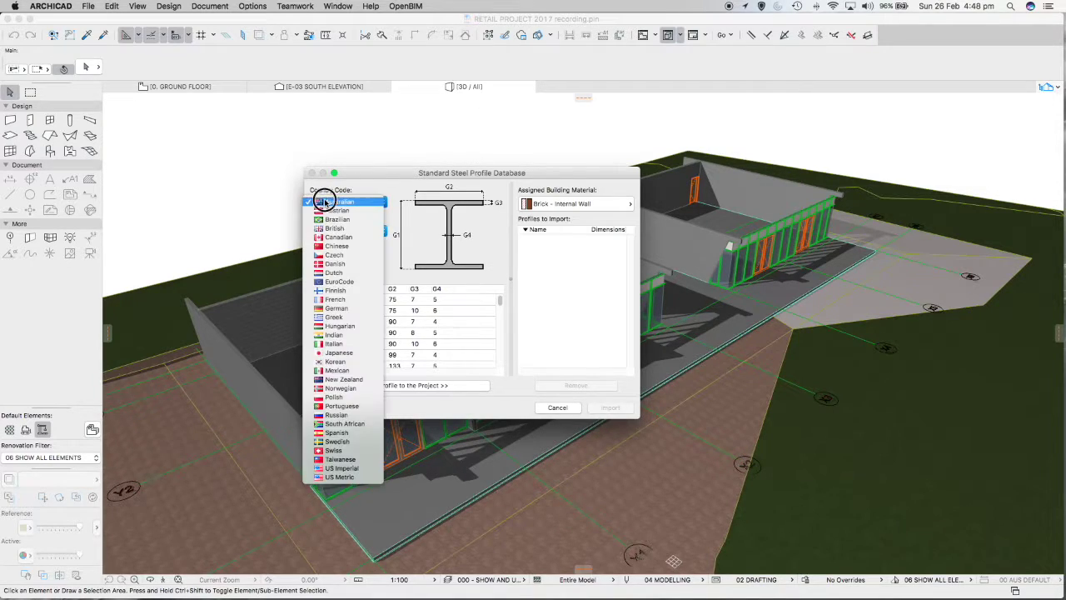
left_click(366, 203)
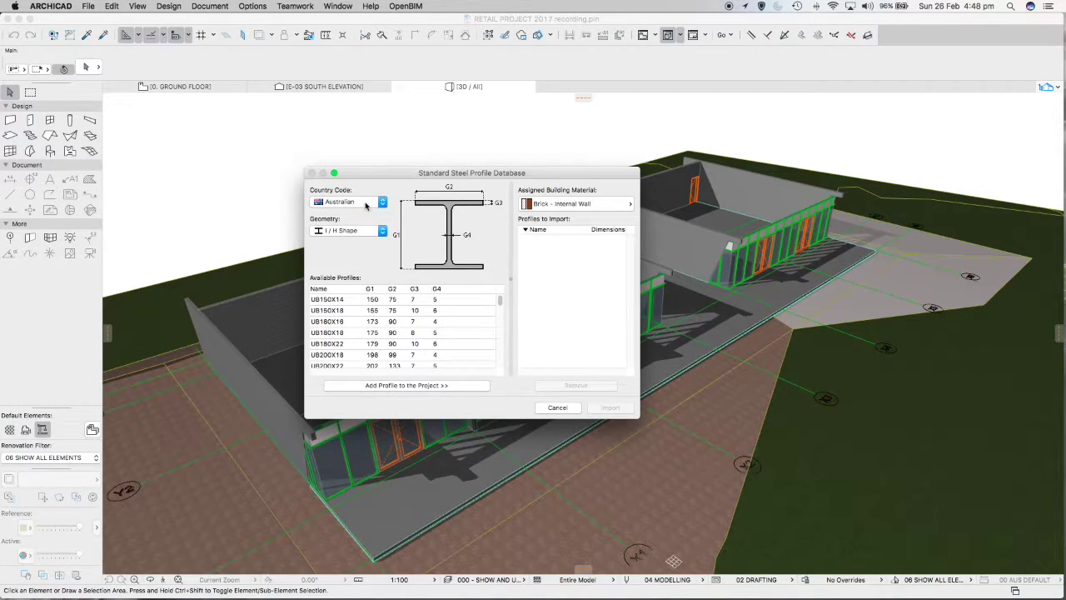
left_click(332, 233)
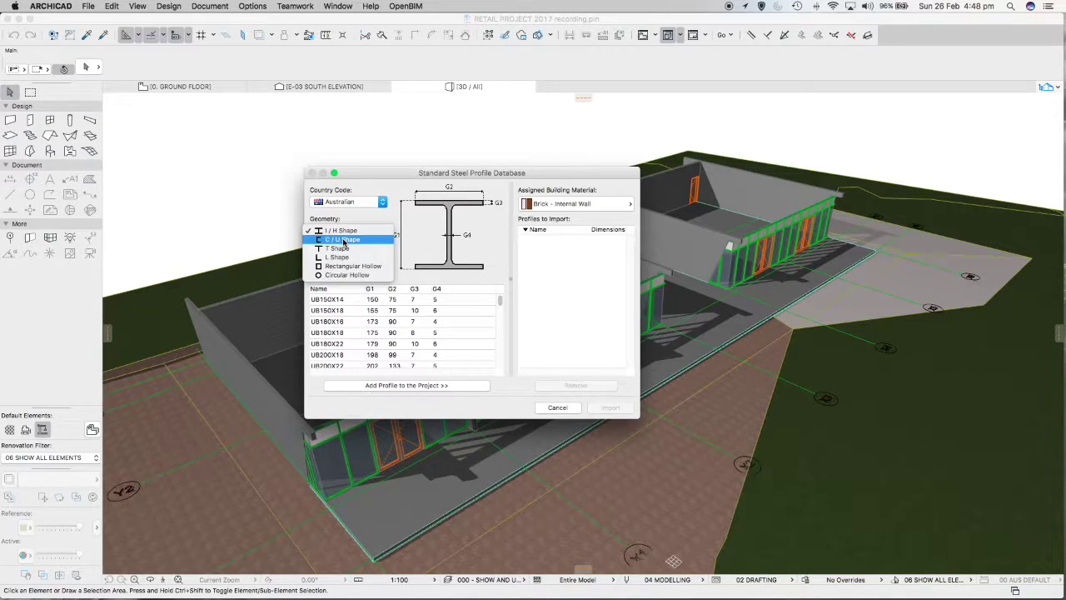
left_click(343, 240)
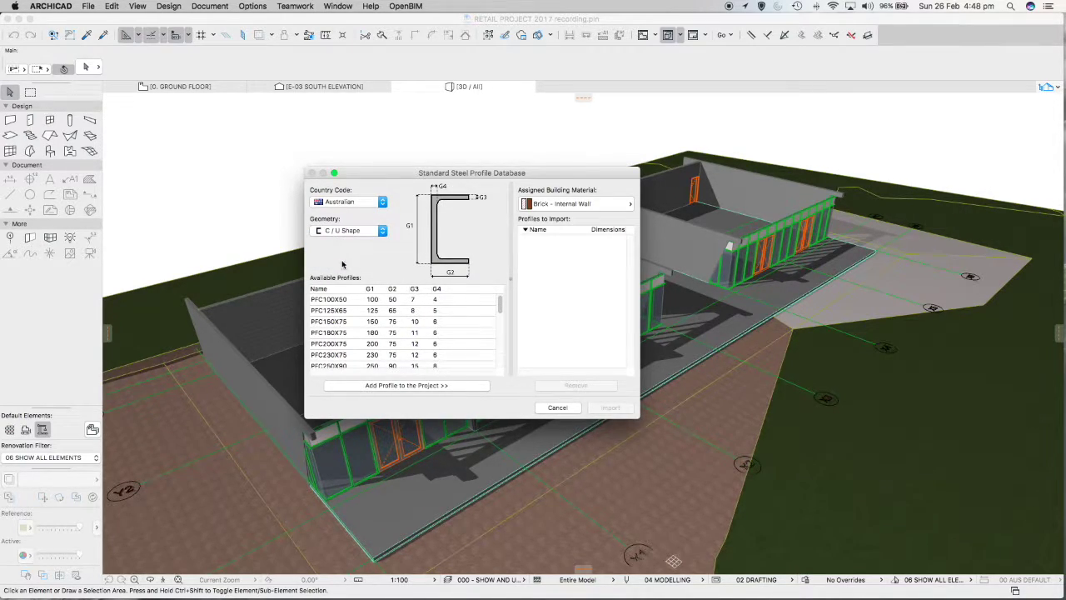
Step: Import the PFC300X90 profile into the project with Steel as its assigned building material
scroll(340, 346, "down", 4)
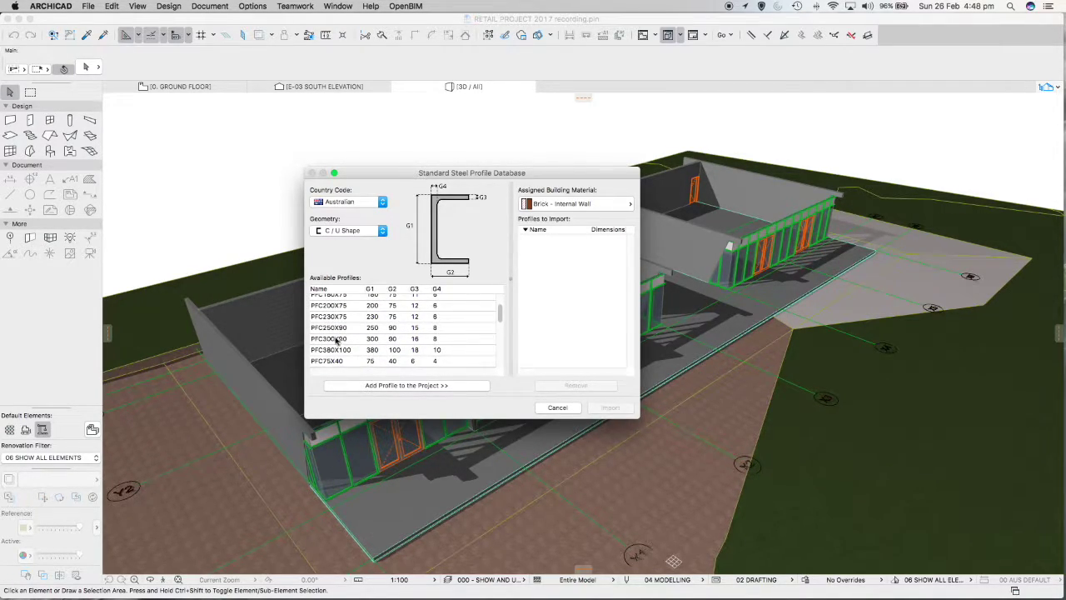
left_click(336, 340)
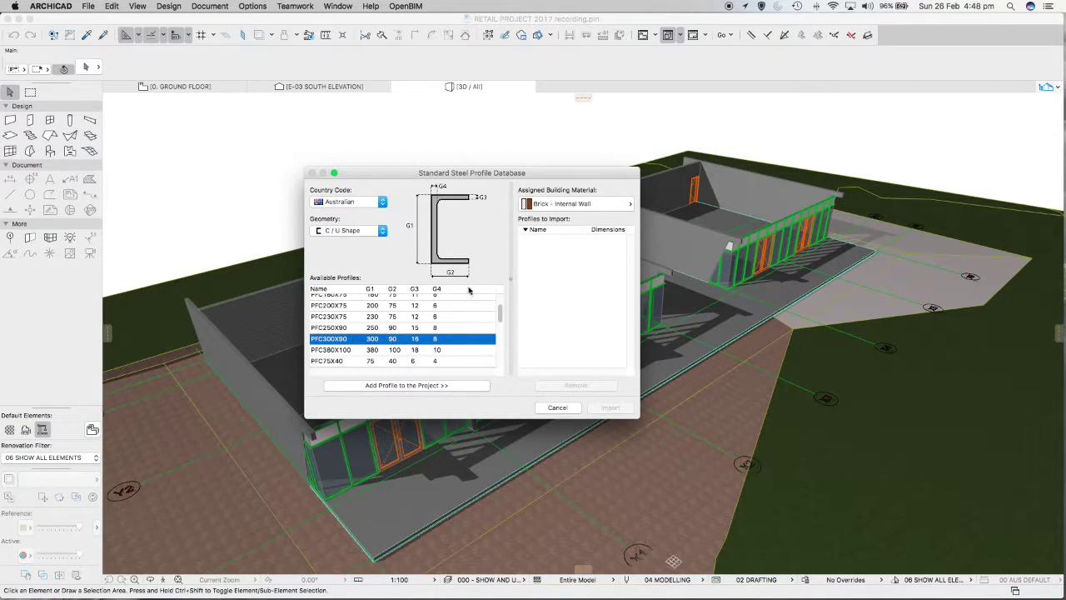
left_click(559, 204)
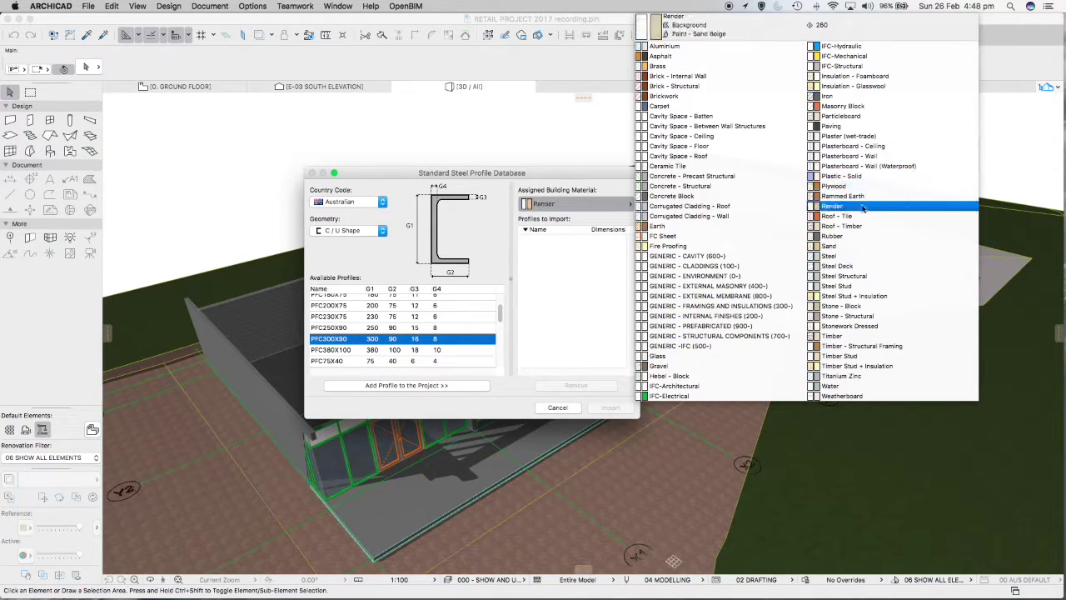
left_click(834, 259)
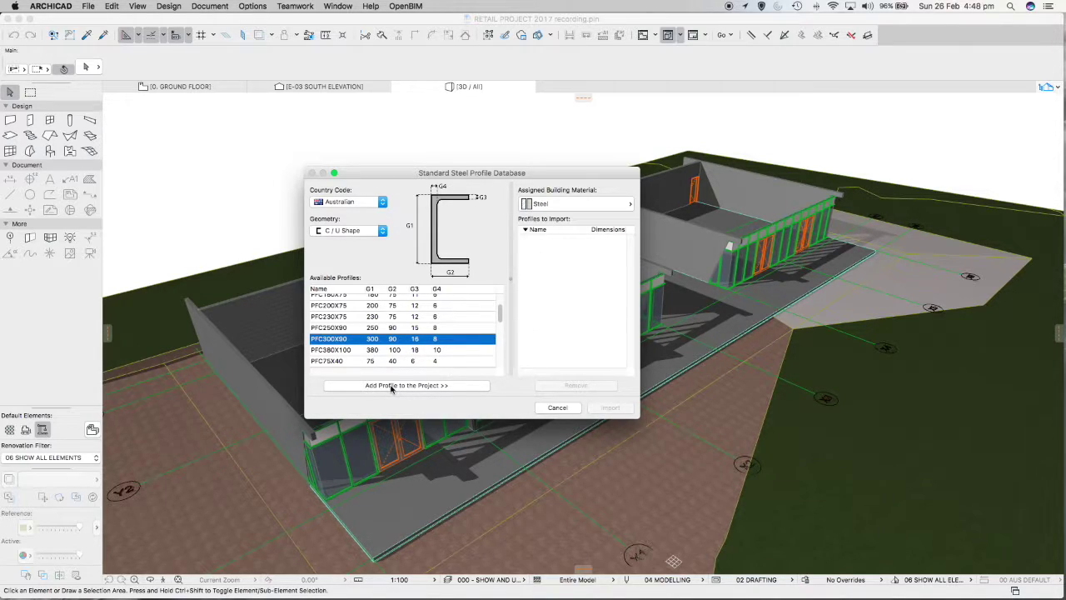
left_click(438, 386)
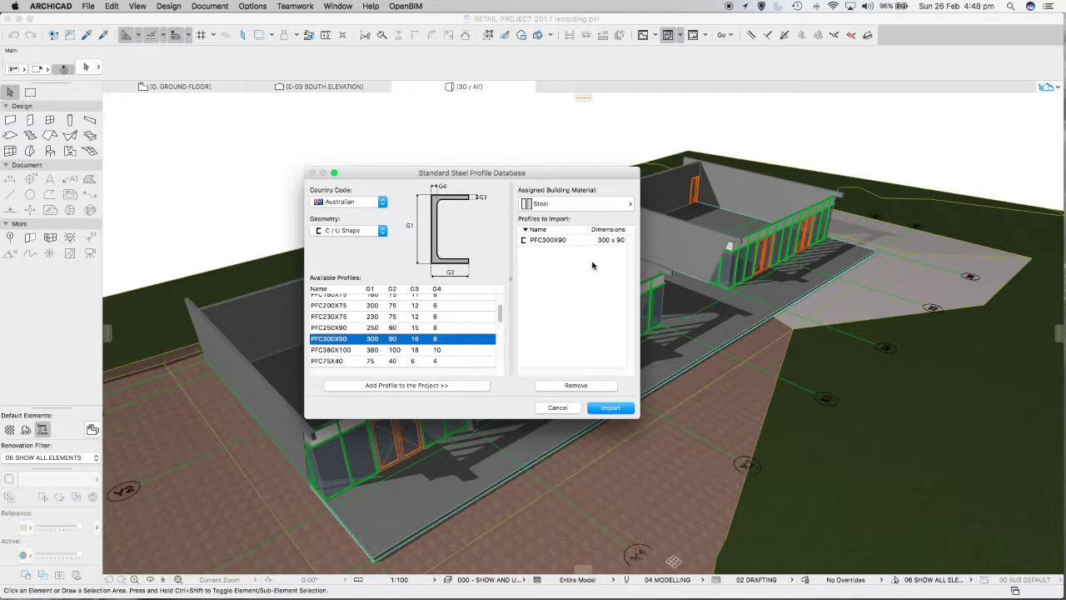
left_click(621, 410)
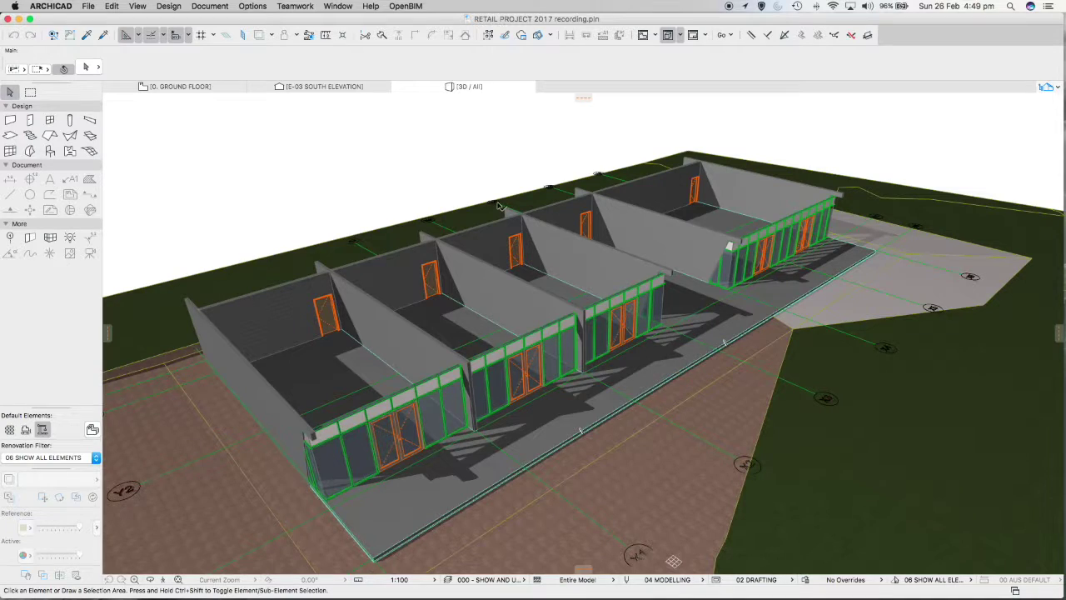
Step: Open the Profile Manager and choose the PFC300X90 profile
left_click(247, 8)
mouse_move(266, 47)
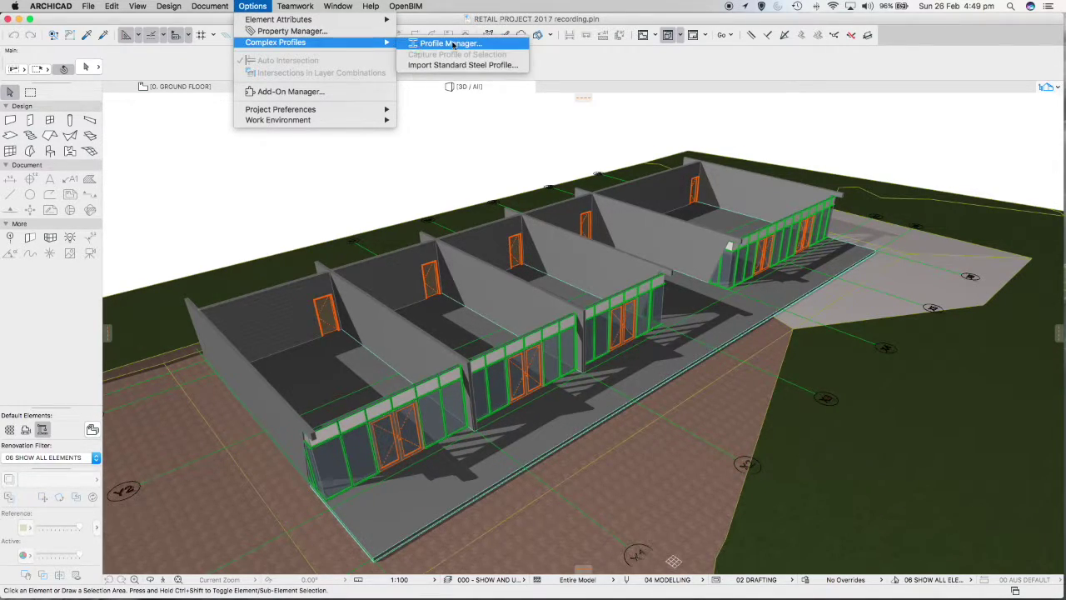
left_click(472, 43)
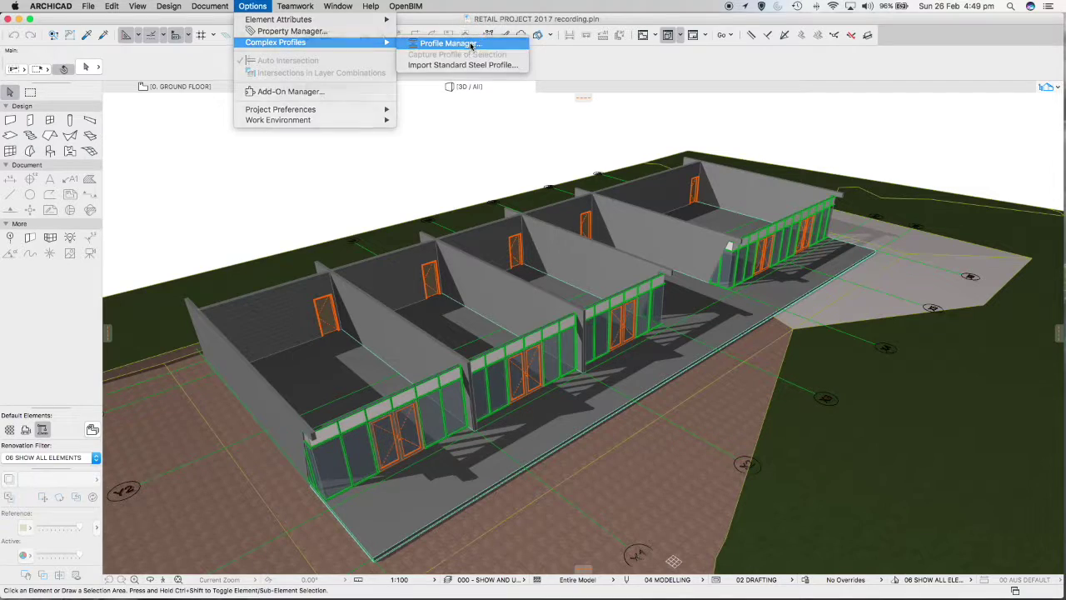
left_click_drag(808, 214, 647, 114)
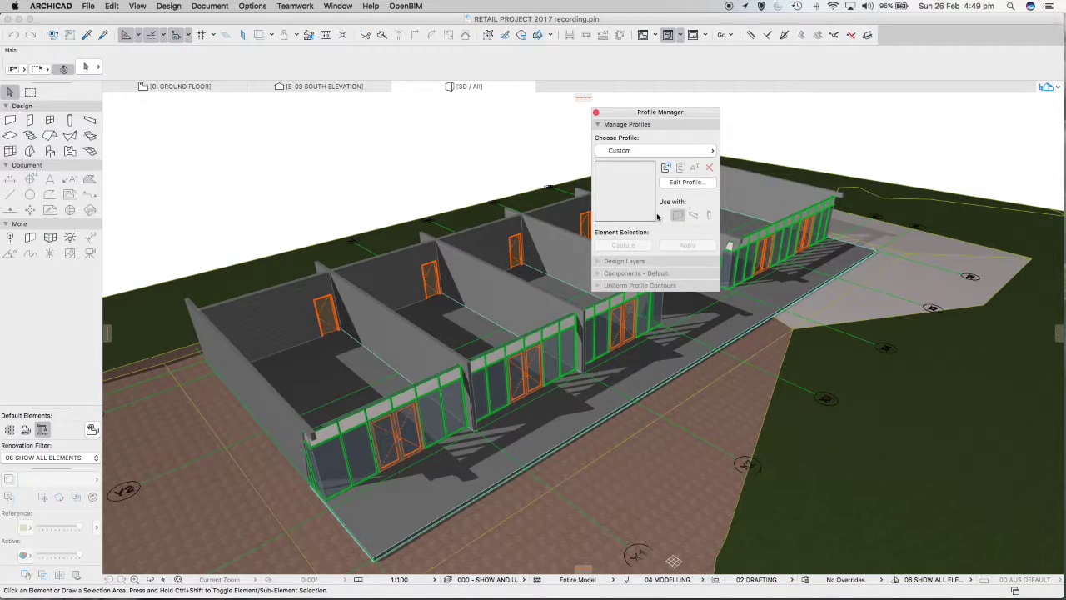
left_click(620, 152)
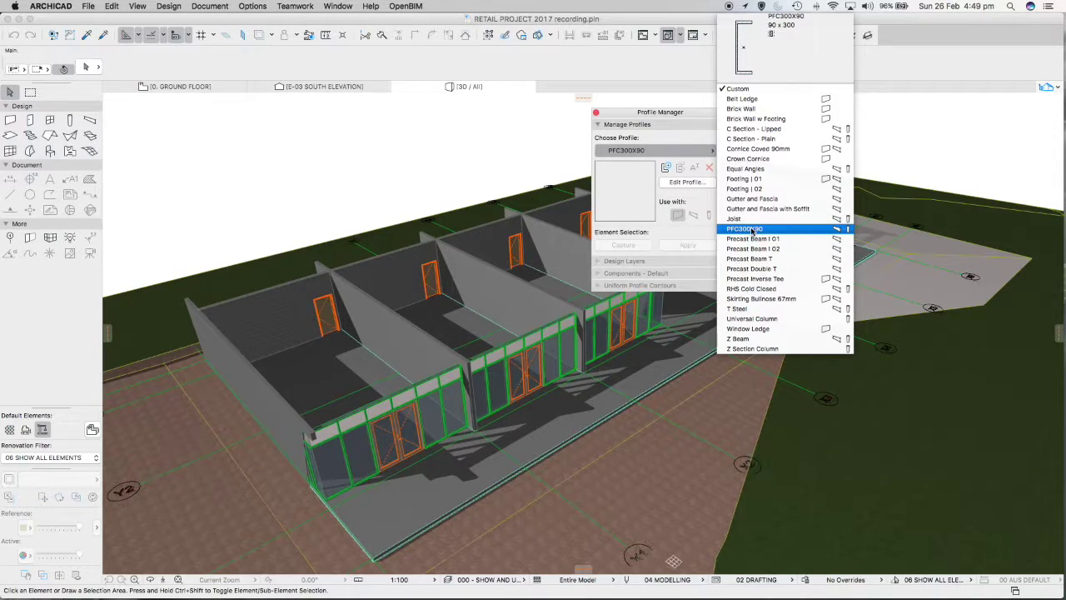
left_click(753, 230)
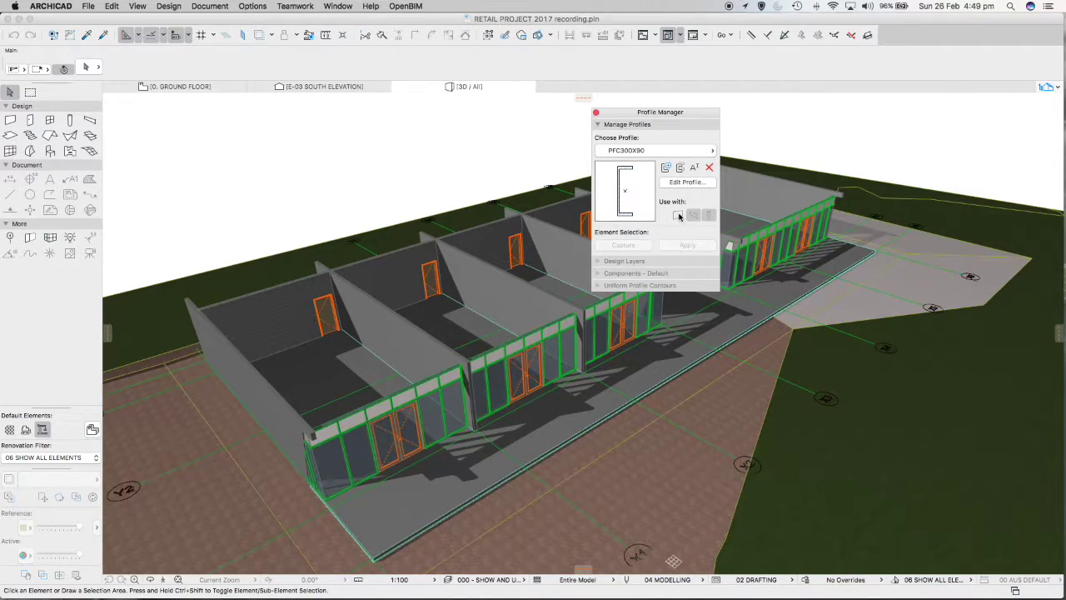
Step: Open PFC300X90 for editing to examine its cross-section, and close the profile editor and Profile Manager
left_click(688, 182)
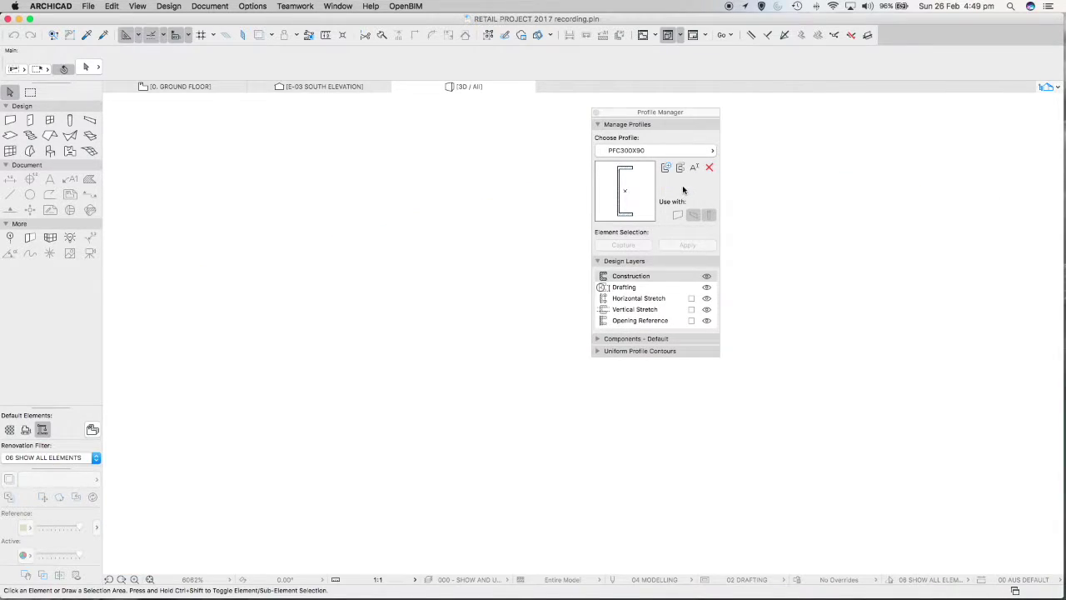
left_click_drag(637, 111, 845, 123)
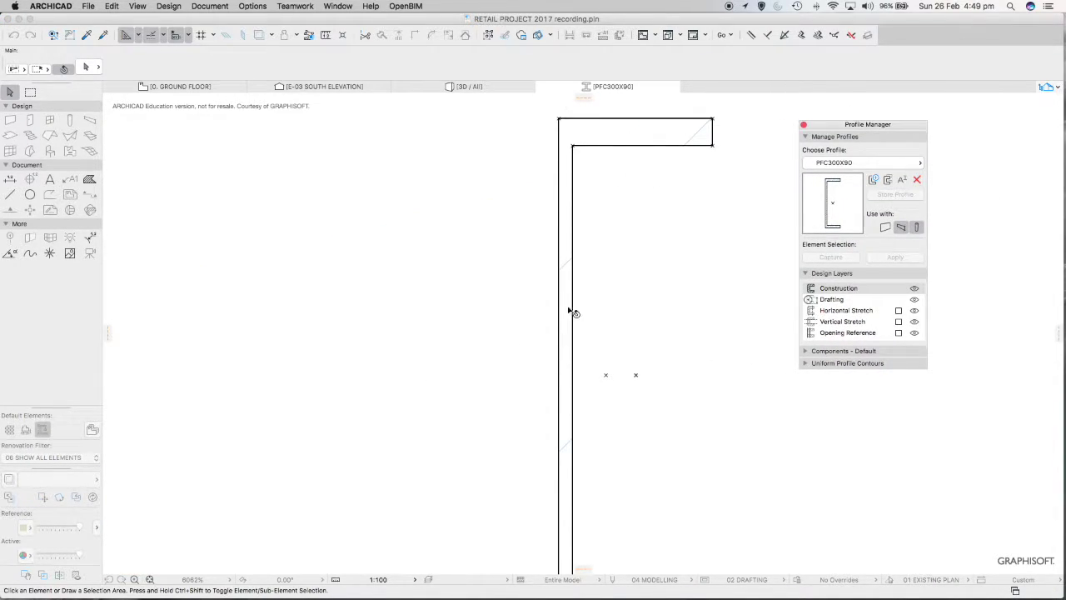
scroll(575, 313, "down", 5)
middle_click_drag(598, 325, 559, 303)
scroll(559, 303, "up", 3)
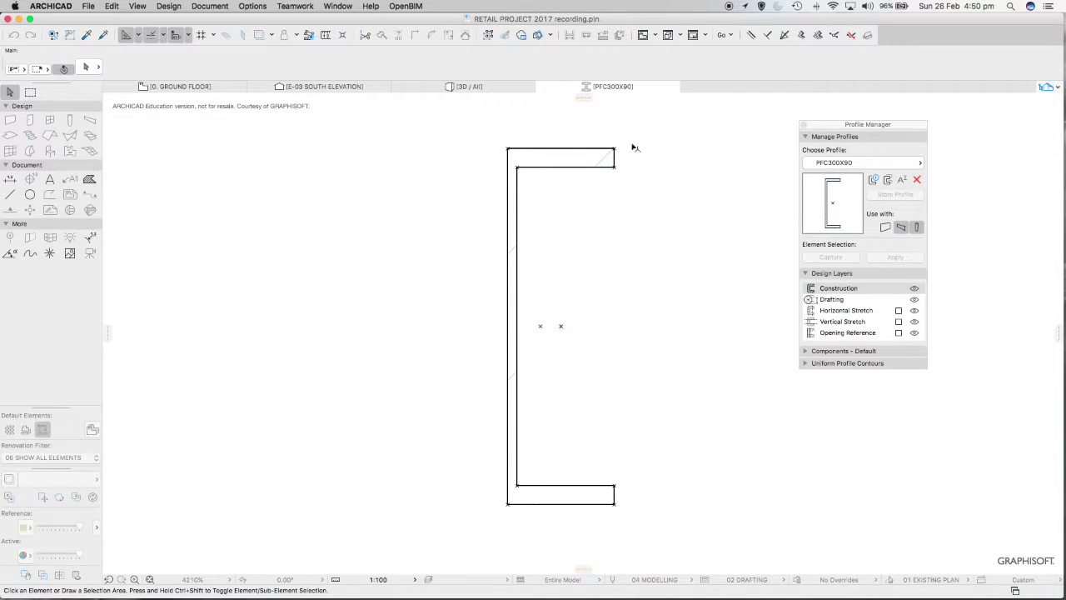
left_click(542, 87)
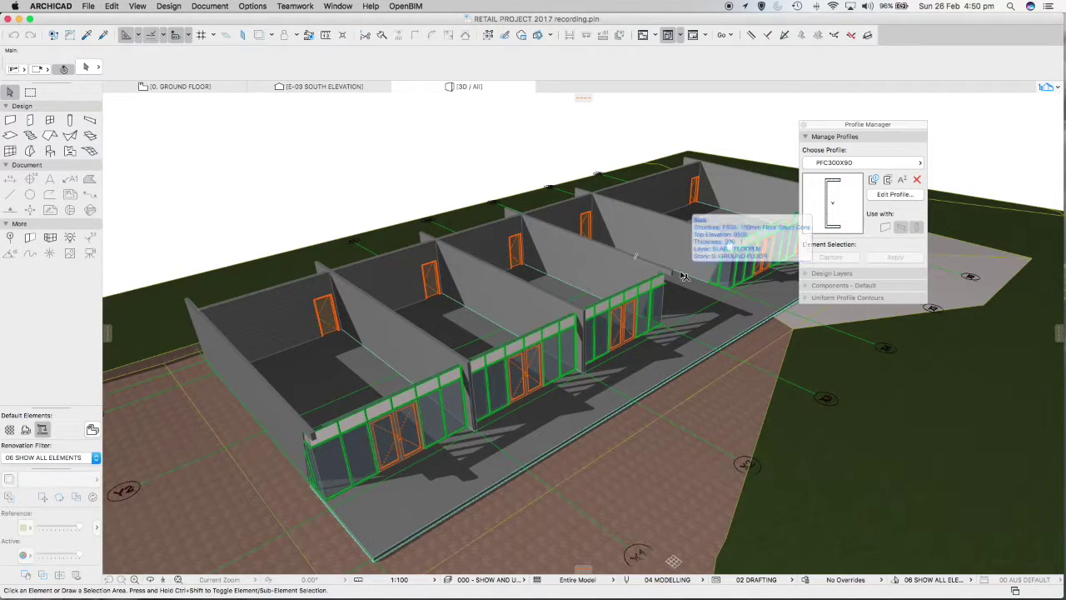
left_click(804, 126)
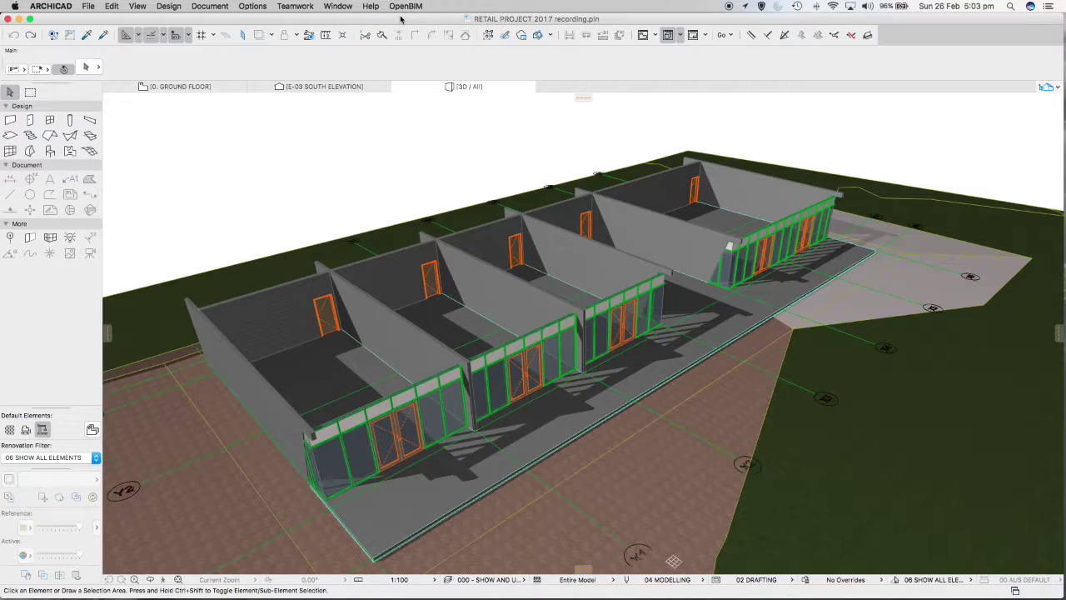
left_click(261, 6)
mouse_move(257, 21)
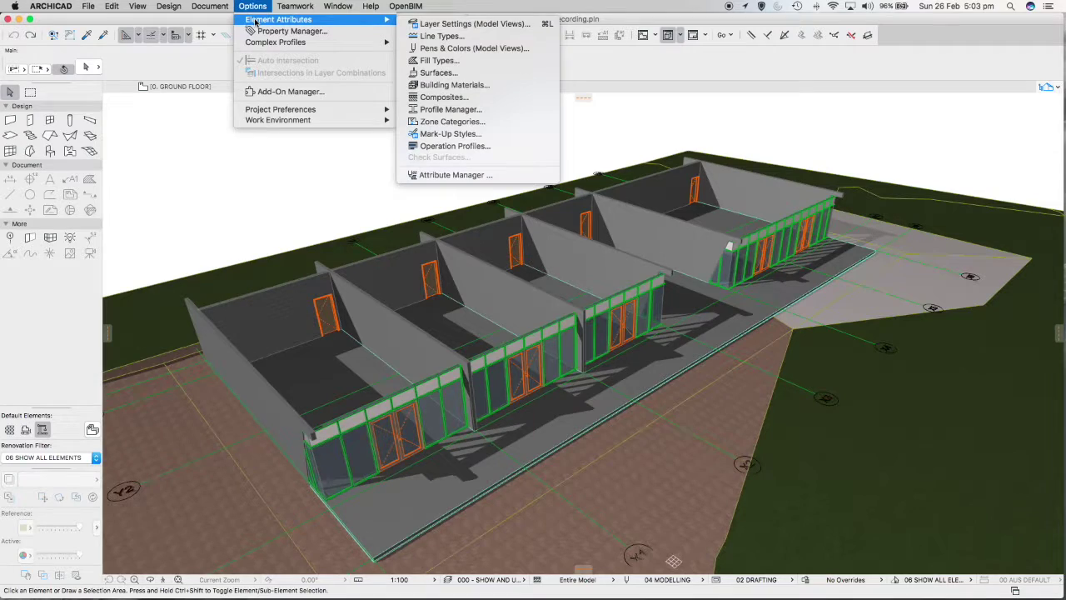
mouse_move(263, 42)
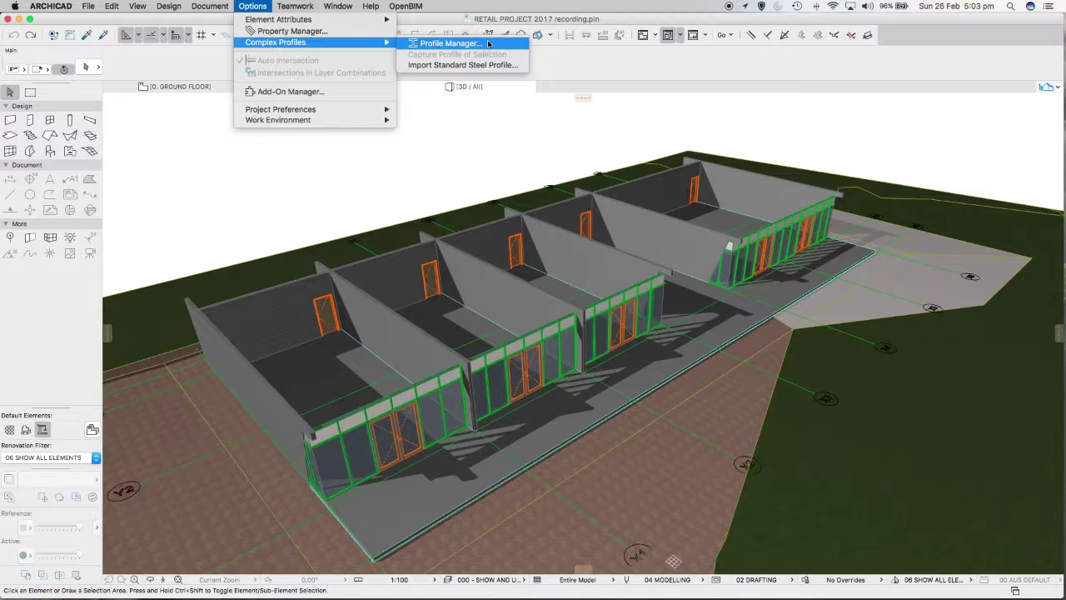
left_click(466, 15)
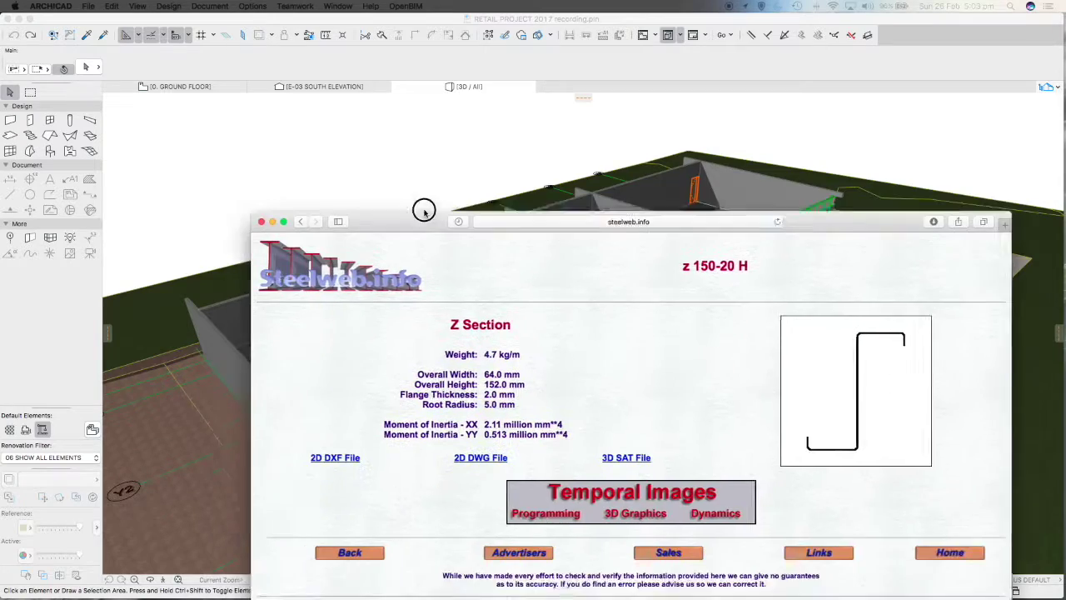
Step: In Safari, download the 2D DWG file of the Z150-20H purlin from the Z Sections on steelweb.info
left_click_drag(422, 209, 341, 29)
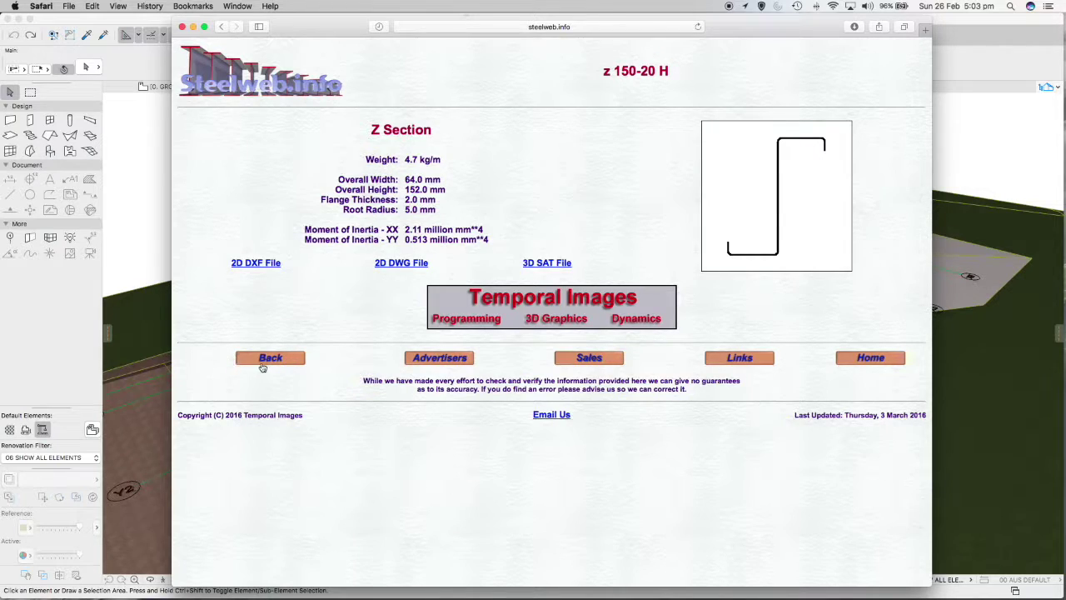
left_click(893, 360)
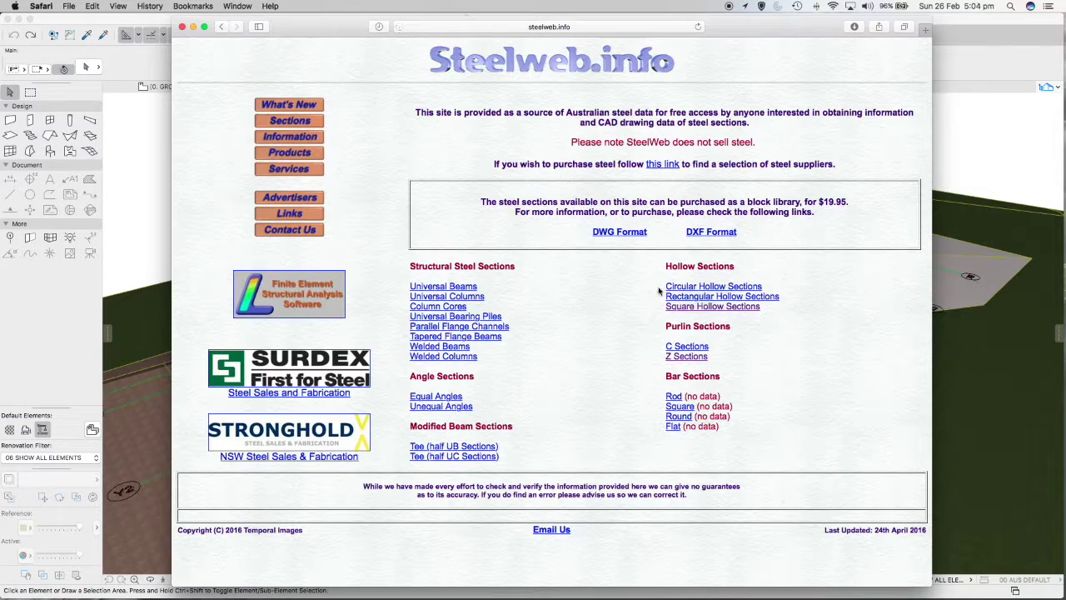
left_click(688, 357)
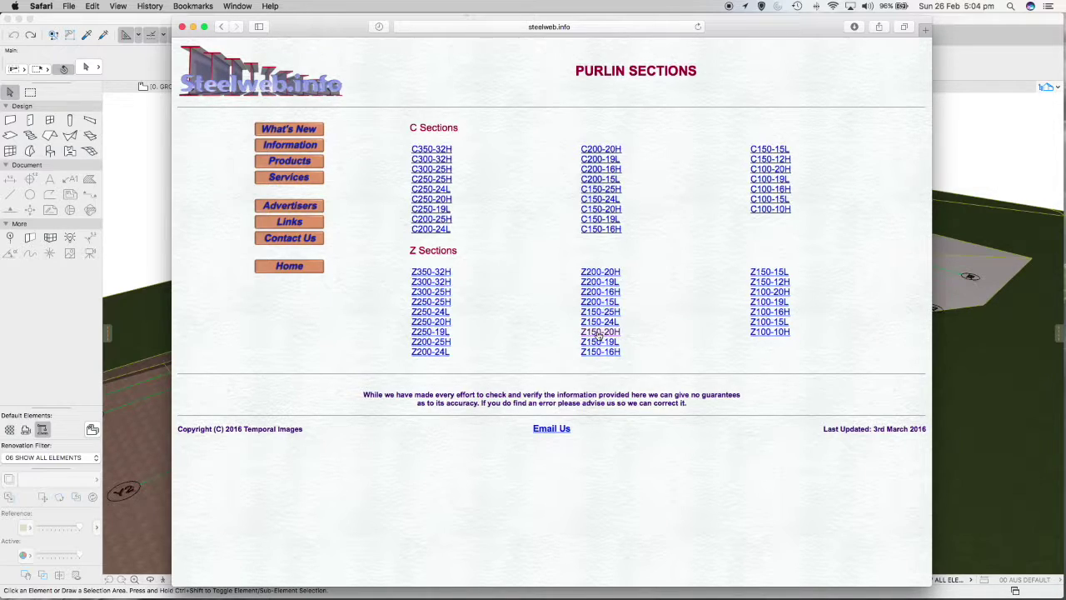
left_click(596, 332)
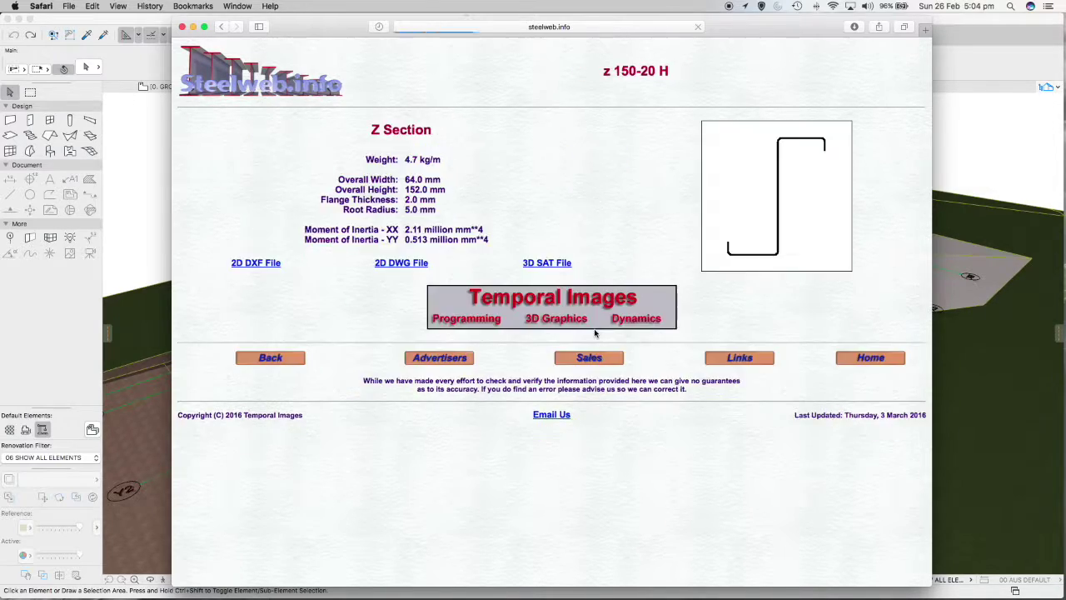
left_click(399, 263)
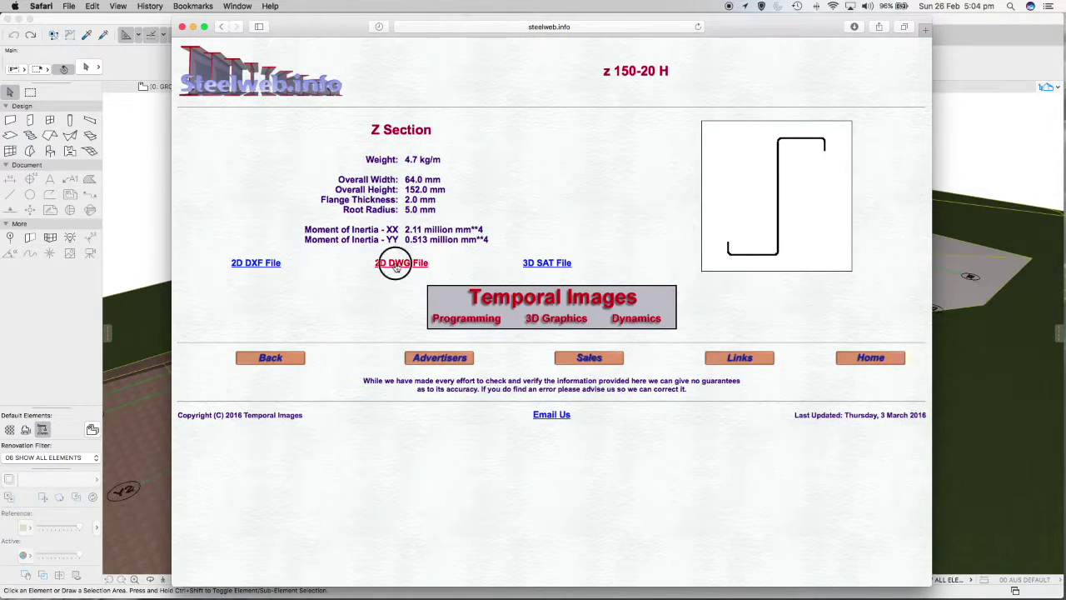
left_click(854, 27)
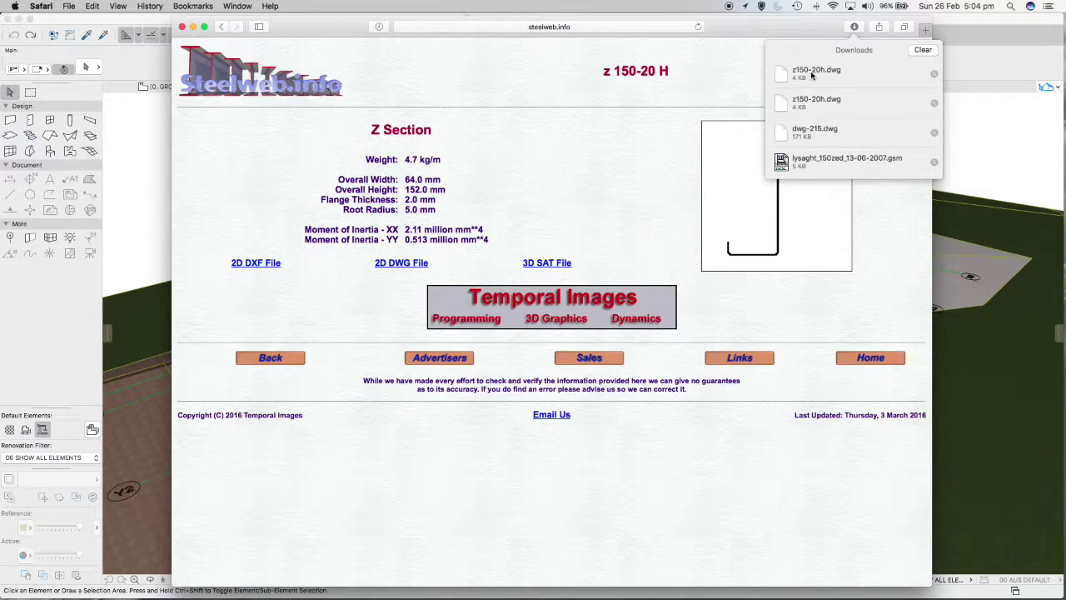
left_click(760, 31)
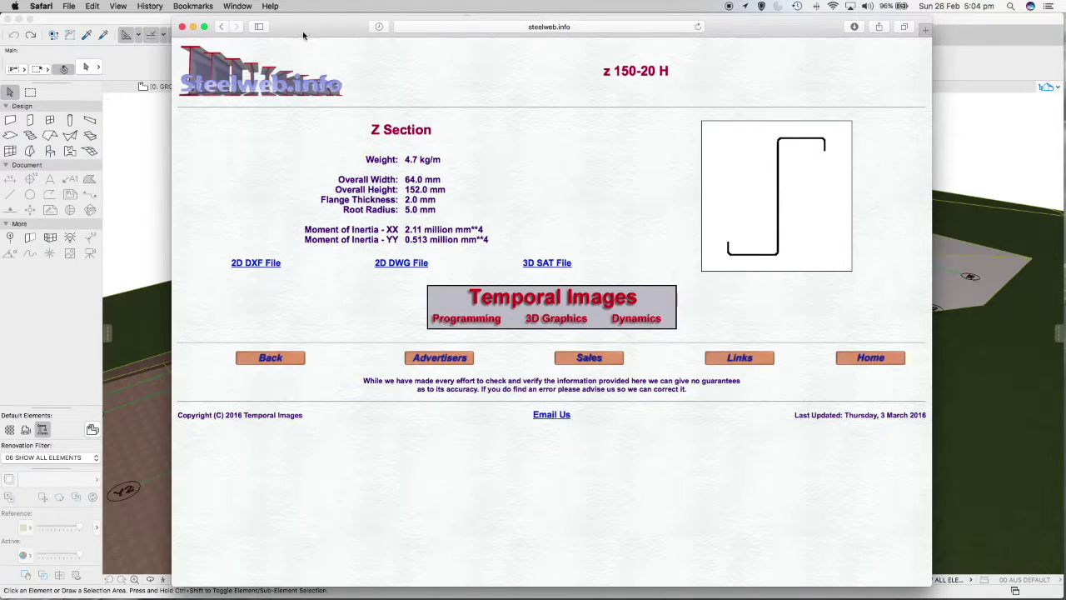
Step: Put away the browser window and switch back to the ARCHICAD 3D view
left_click_drag(303, 36, 309, 98)
key("super+w")
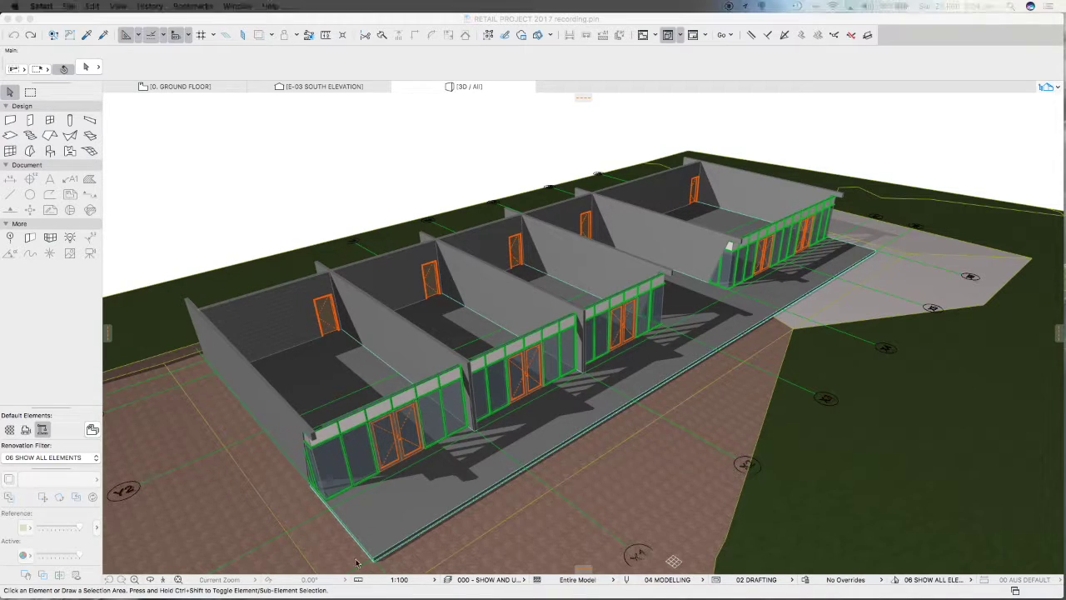
left_click(386, 20)
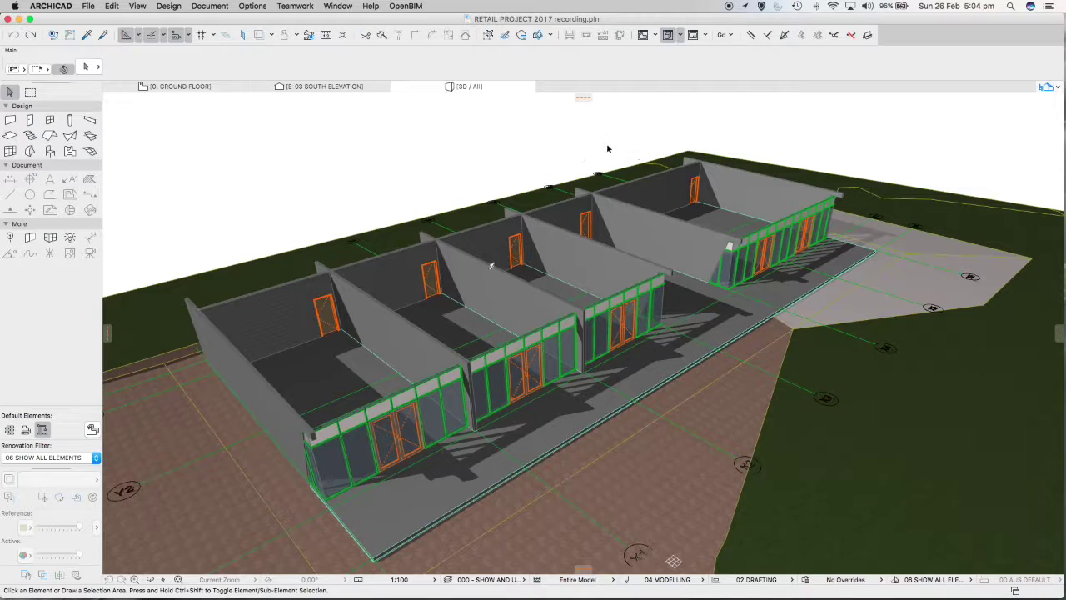
Step: Open the existing W-02 steel sections worksheet from the project's worksheets
left_click(1059, 88)
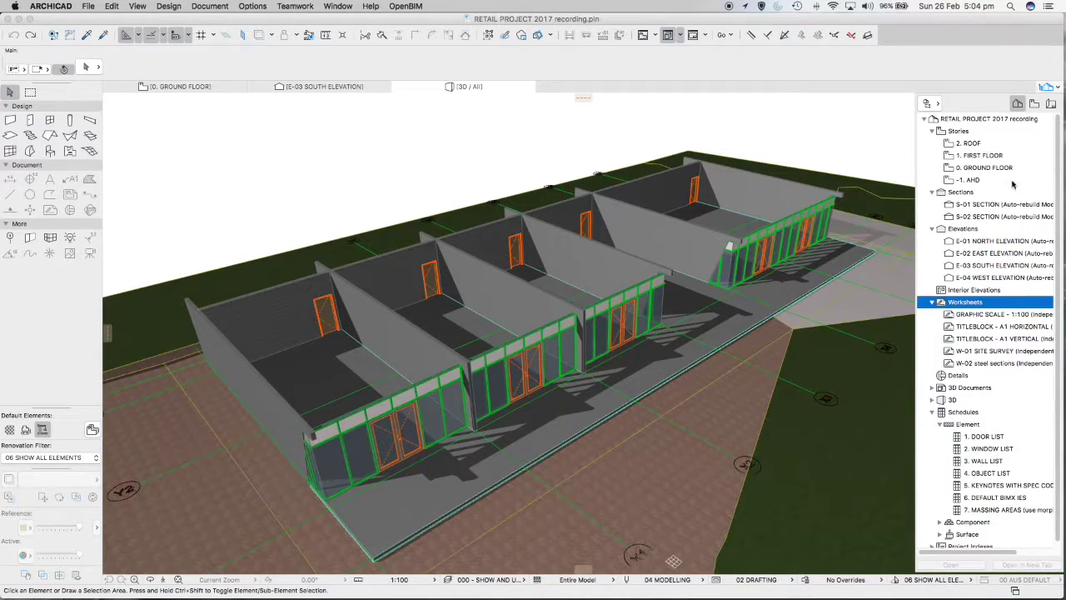
right_click(974, 305)
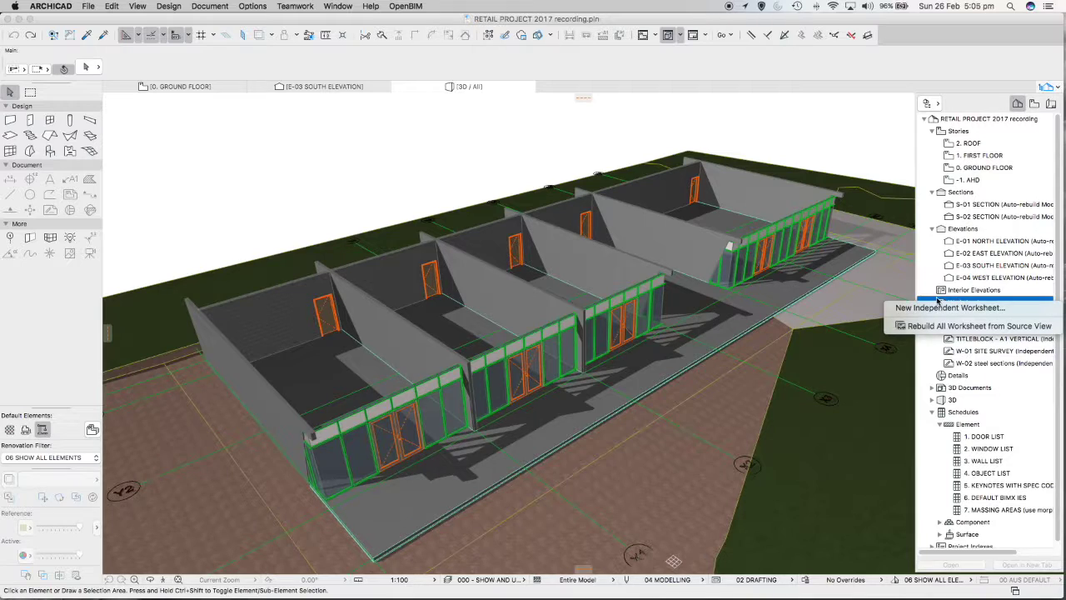
left_click(969, 301)
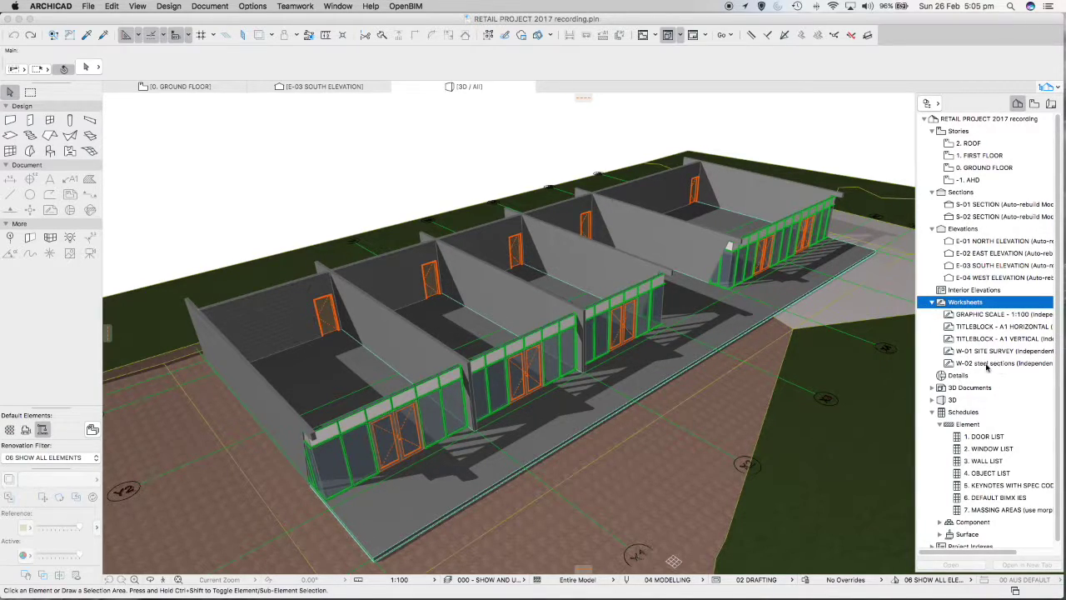
right_click(969, 304)
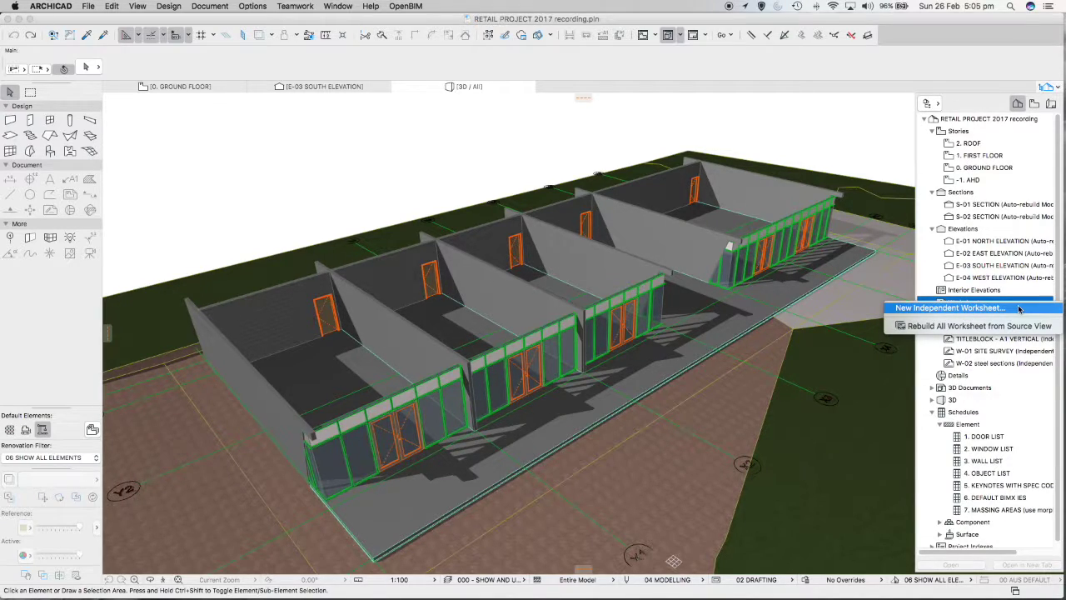
left_click(1007, 299)
left_click(984, 365)
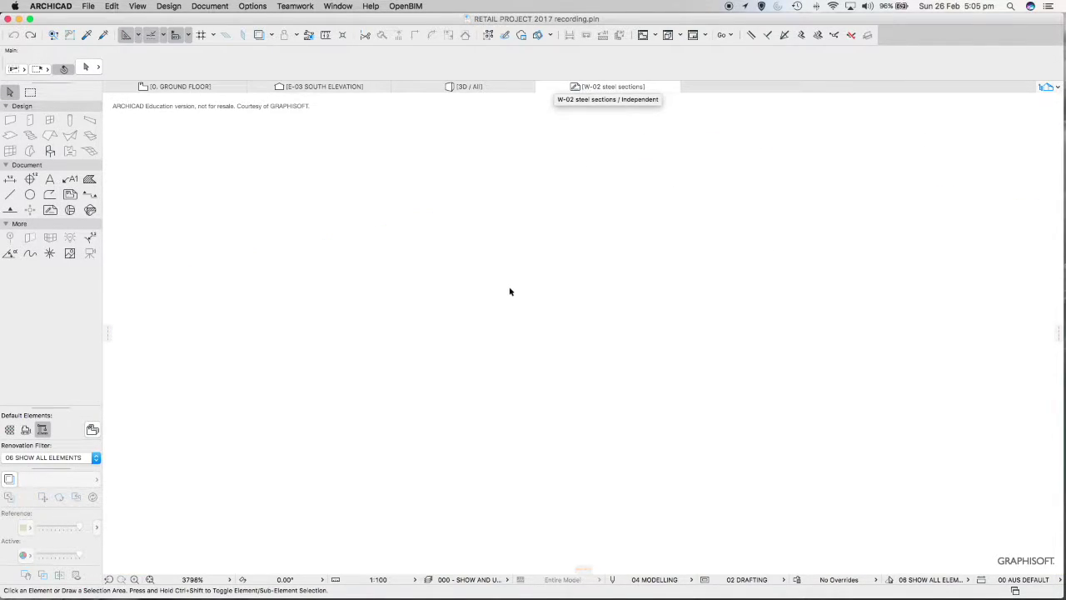
Step: Start placing an external drawing and choose z150-20h.dwg from the Downloads folder
scroll(511, 286, "down", 5)
scroll(511, 286, "up", 2)
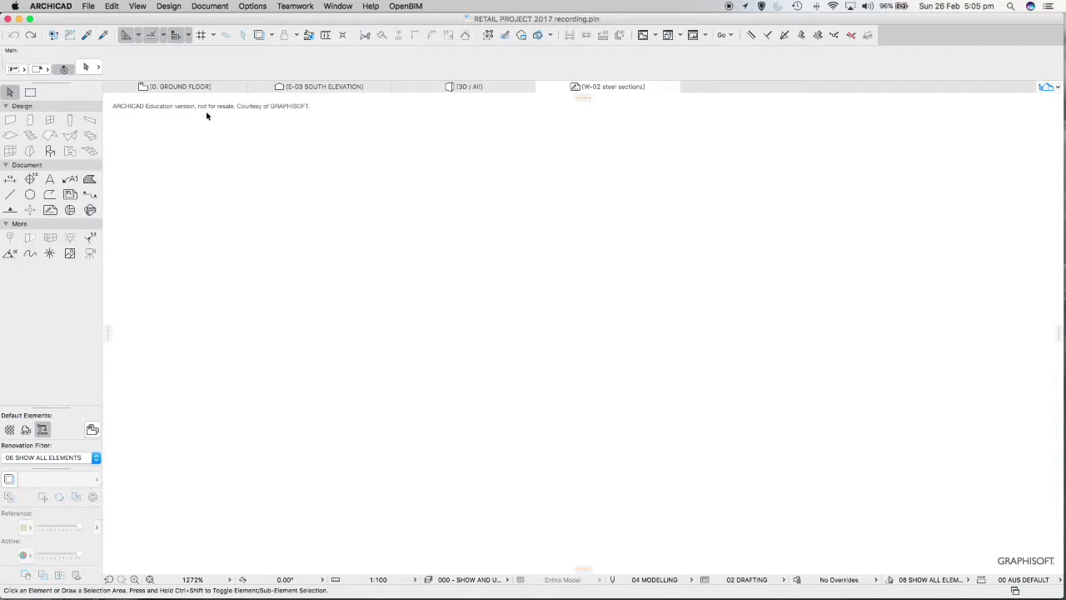
left_click(88, 6)
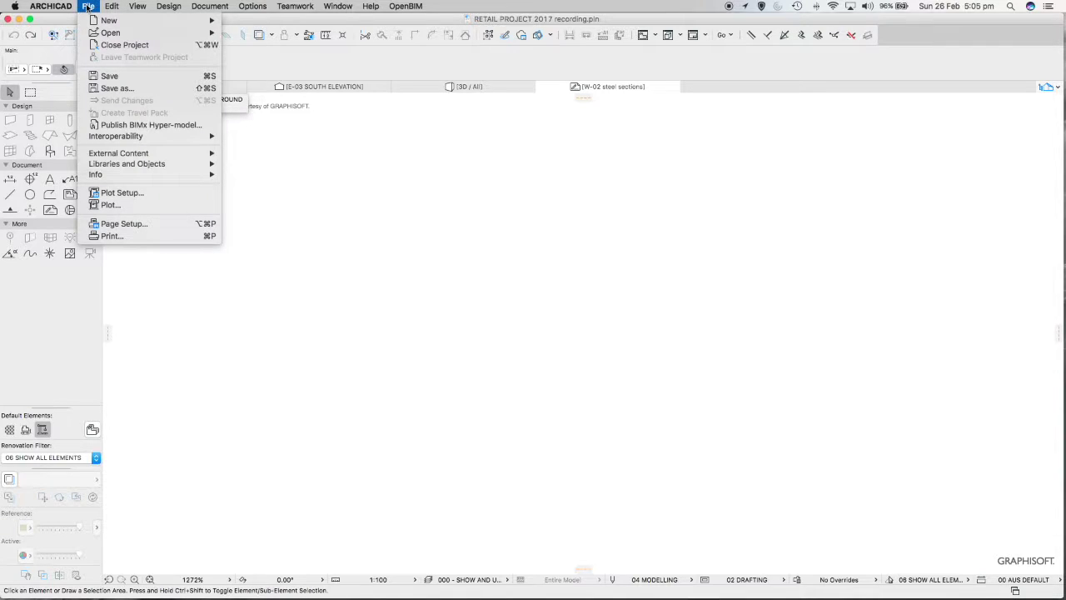
mouse_move(95, 157)
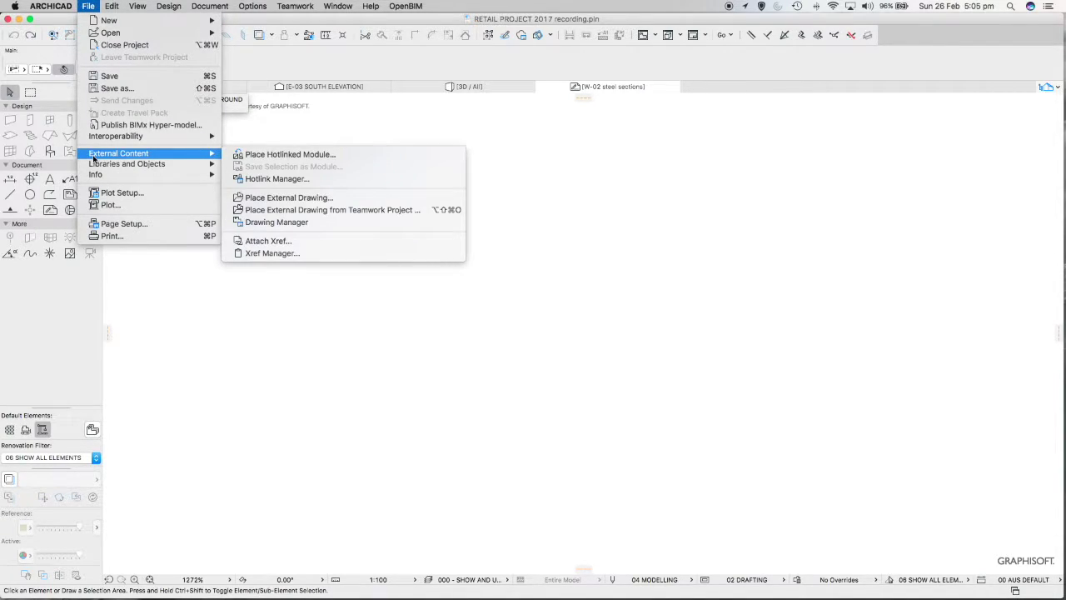
left_click(289, 201)
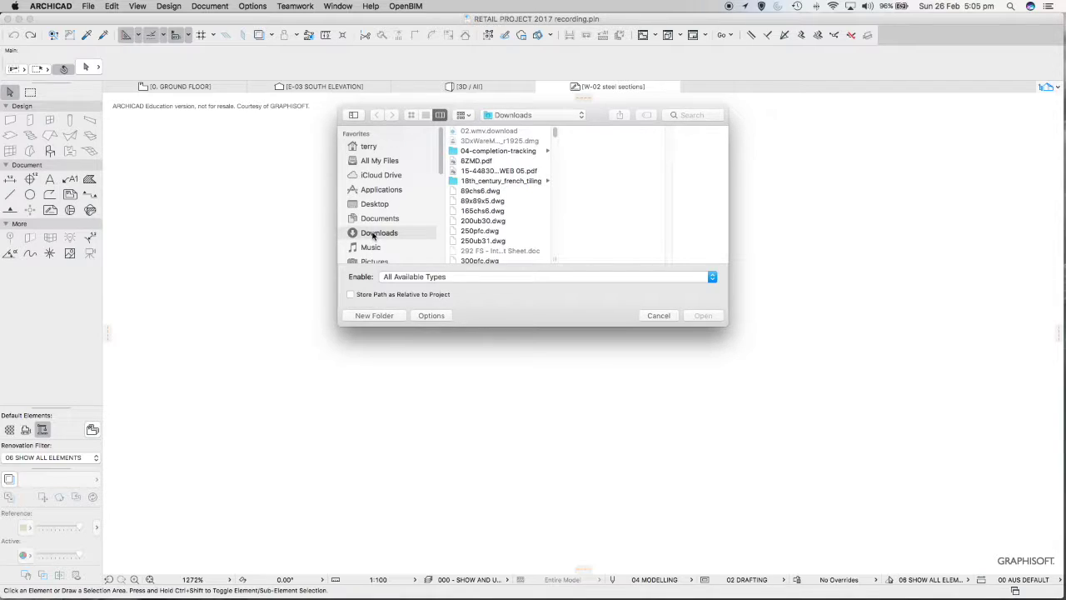
left_click_drag(554, 134, 553, 259)
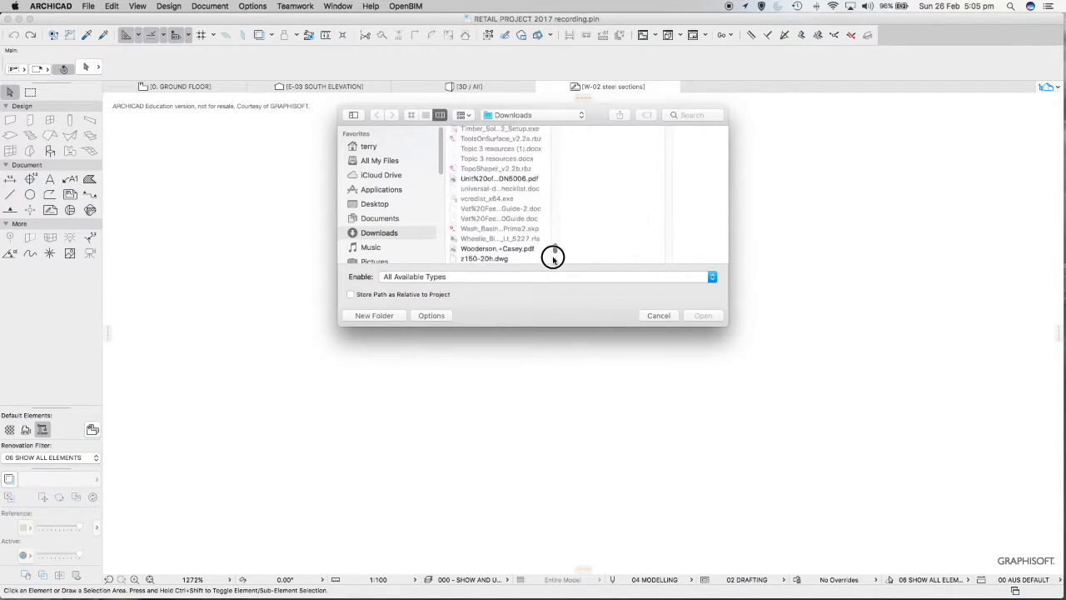
left_click(500, 258)
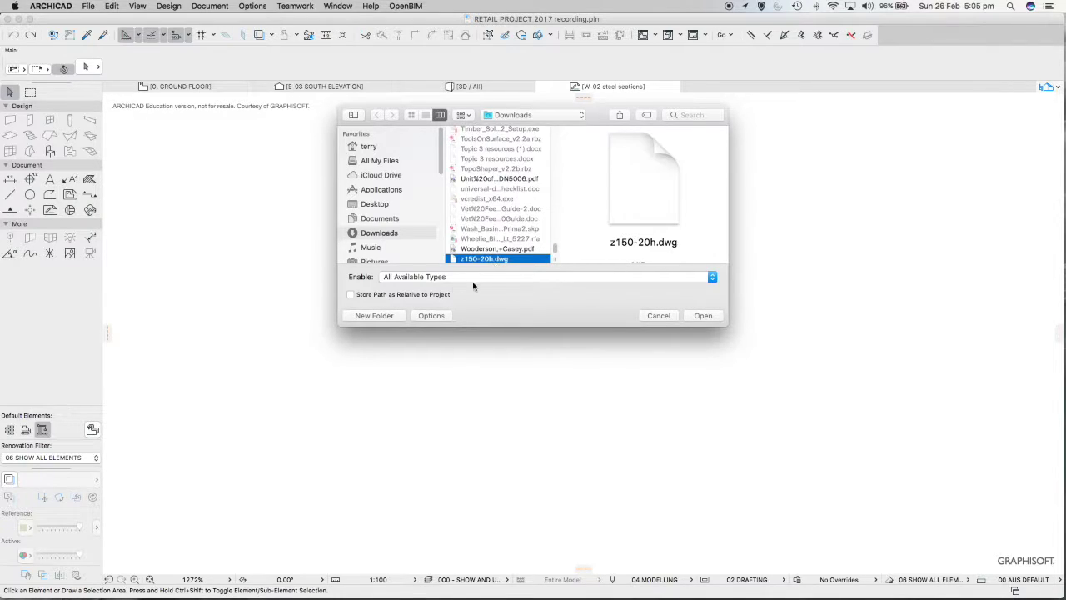
left_click(702, 316)
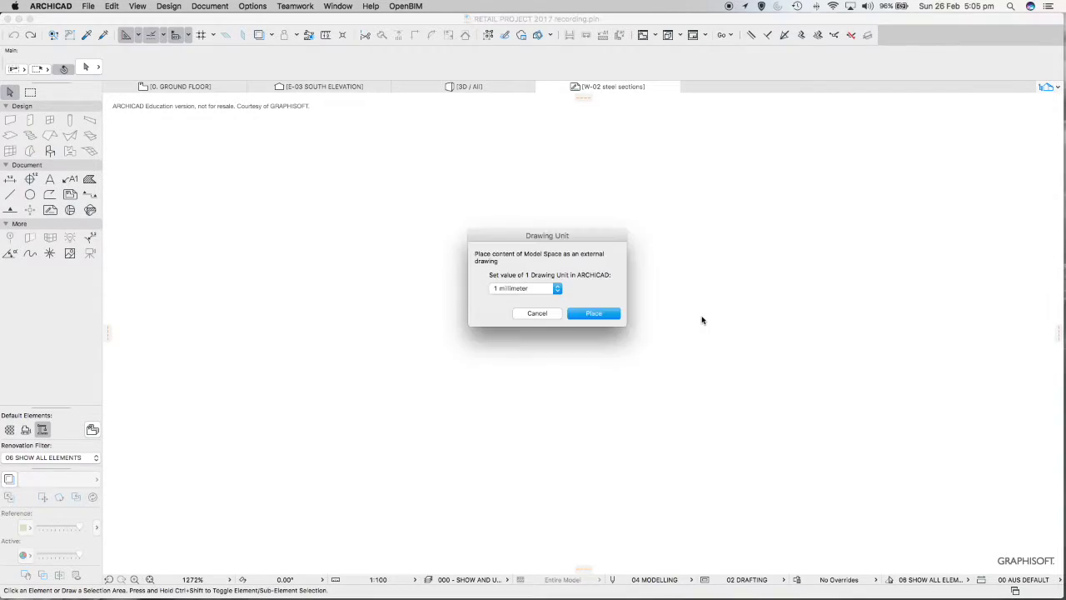
Step: Place the drawing's model space on the worksheet with one drawing unit equal to 1 millimeter
mouse_move(543, 240)
left_mouse_down()
mouse_move(500, 186)
mouse_move(520, 230)
left_mouse_up()
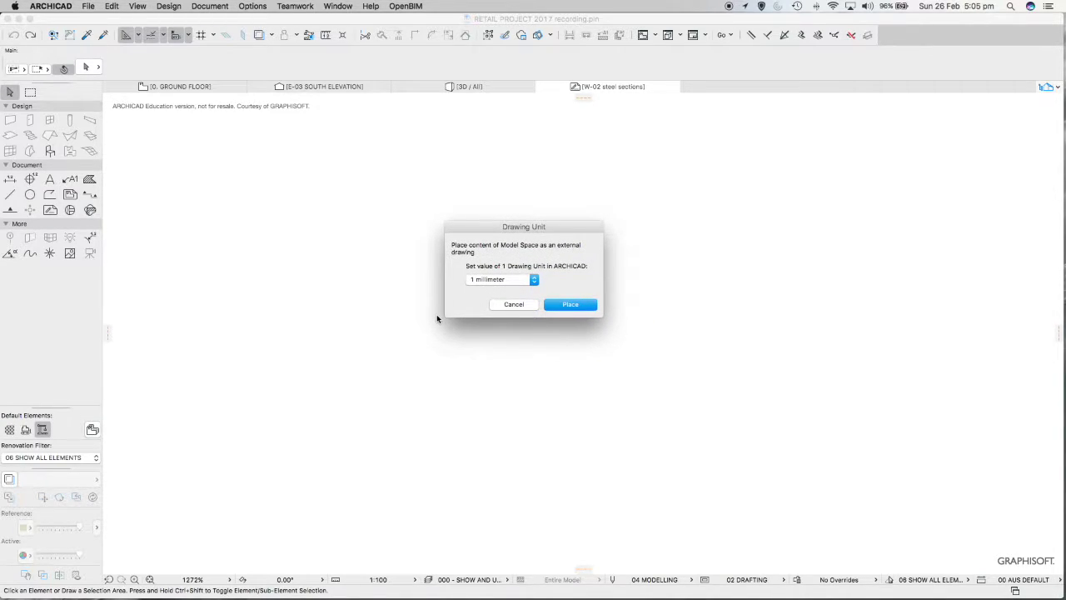
left_click_drag(550, 224, 563, 233)
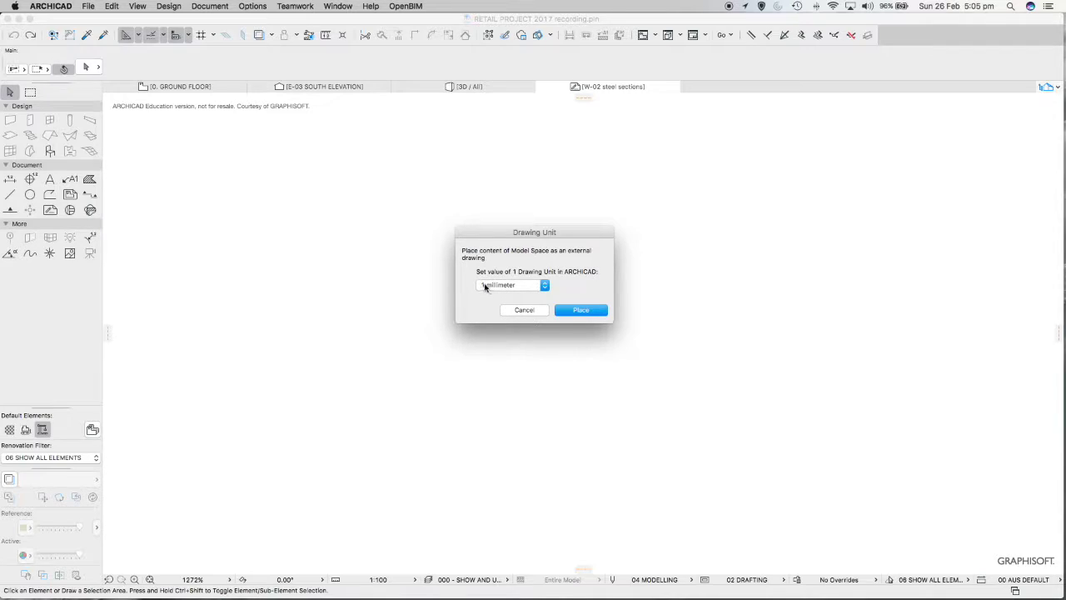
left_click(583, 311)
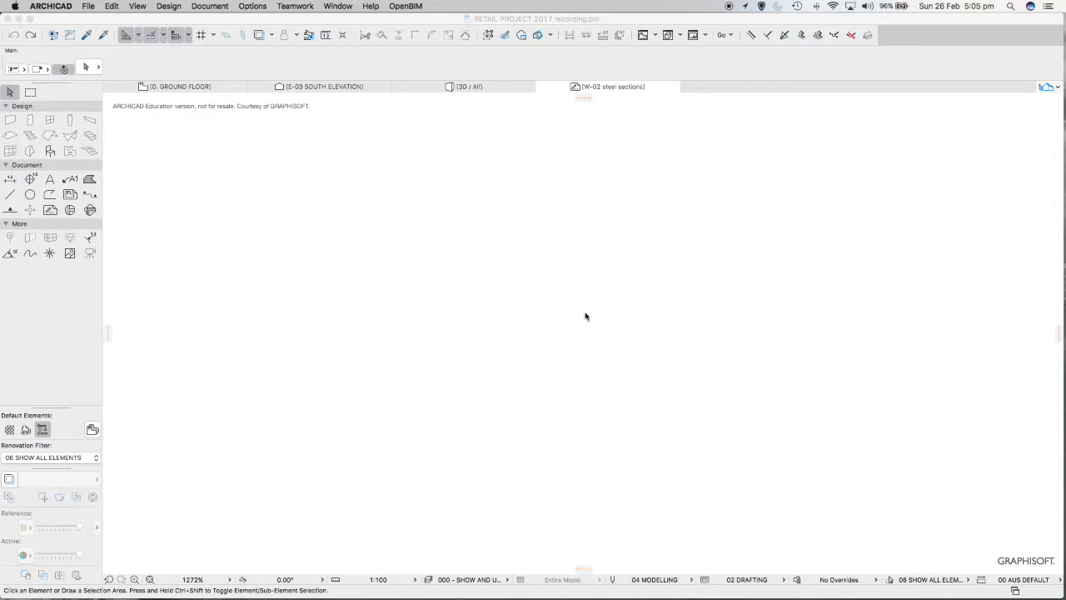
left_click(510, 334)
Step: Explode the placed z150-20h drawing into the current view, using the drawing's layer and not keeping the original elements
scroll(529, 341, "down", 4)
scroll(530, 341, "up", 10)
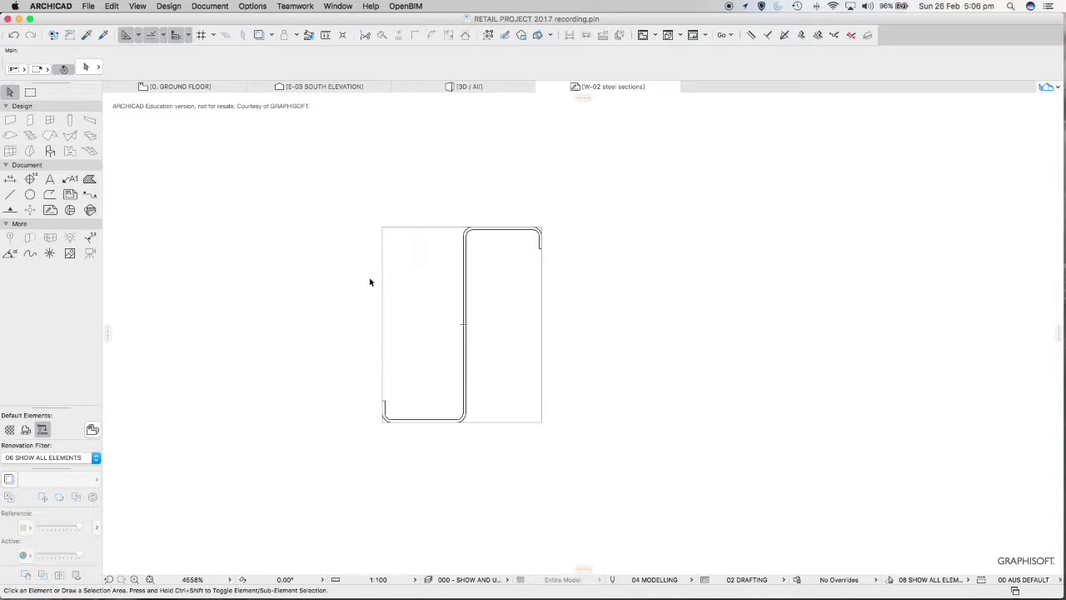
left_click(464, 297)
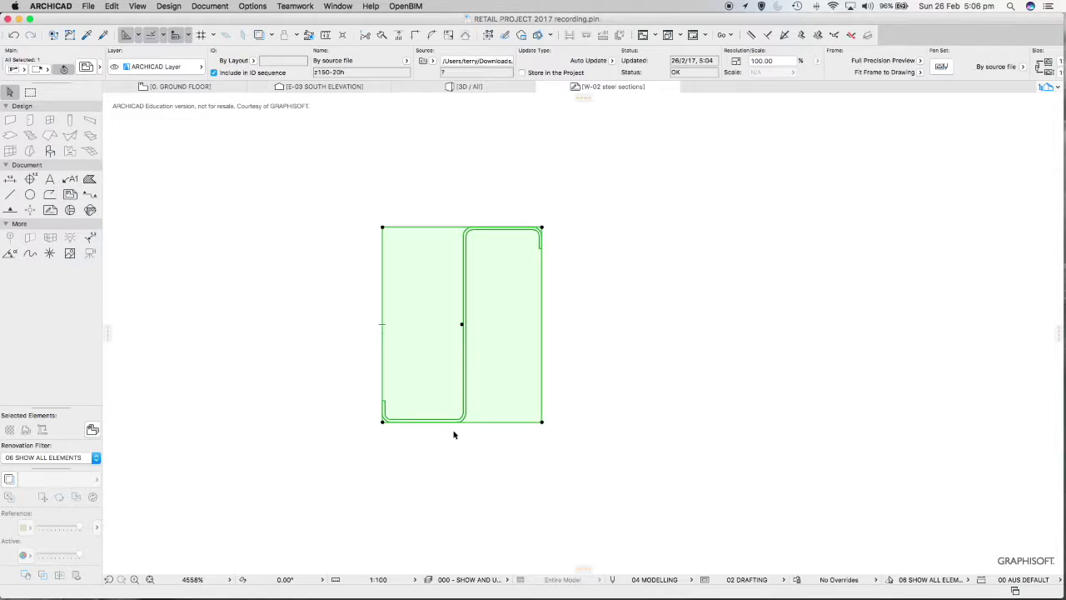
left_click(457, 198)
middle_click_drag(481, 281, 516, 273)
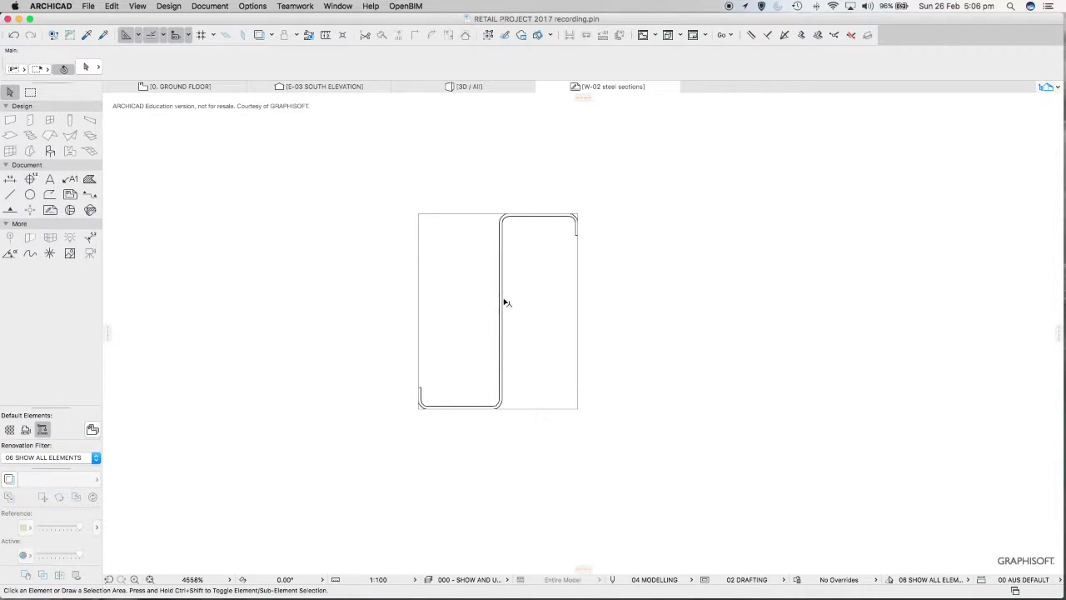
left_click(500, 305)
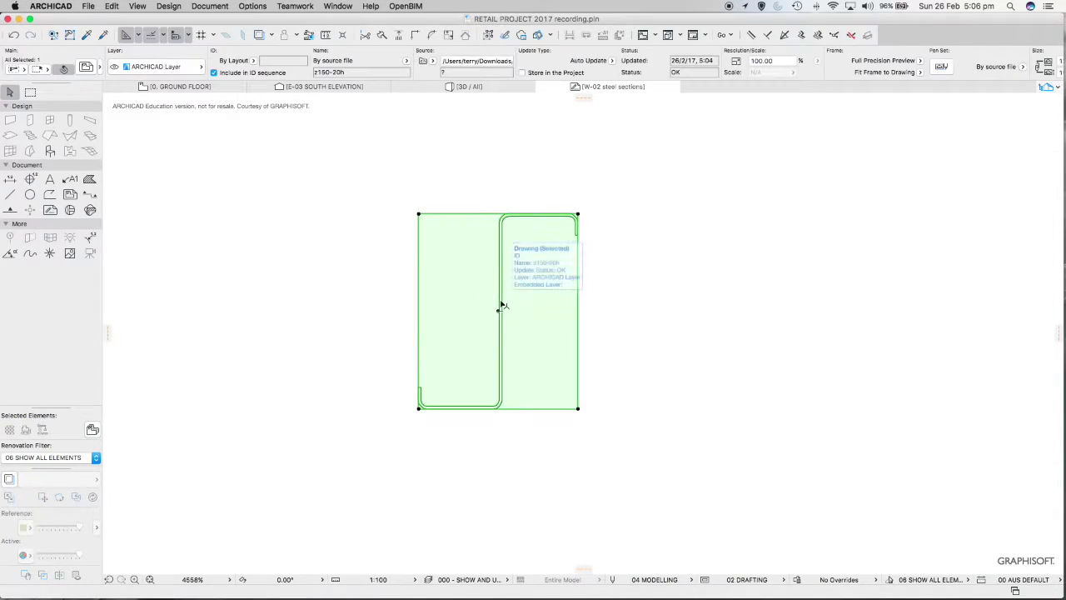
right_click(500, 305)
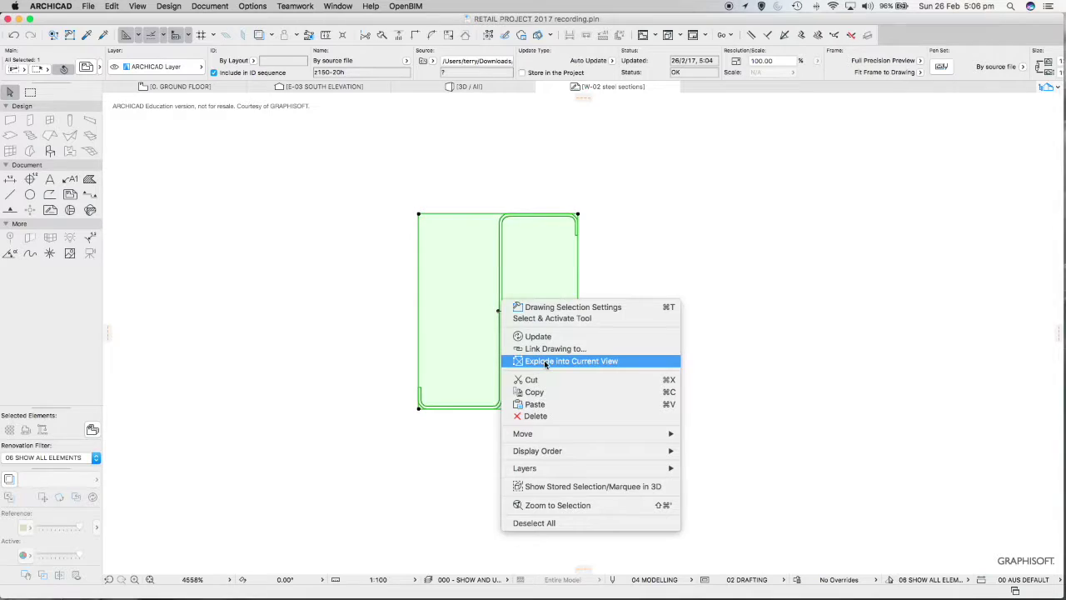
left_click(569, 364)
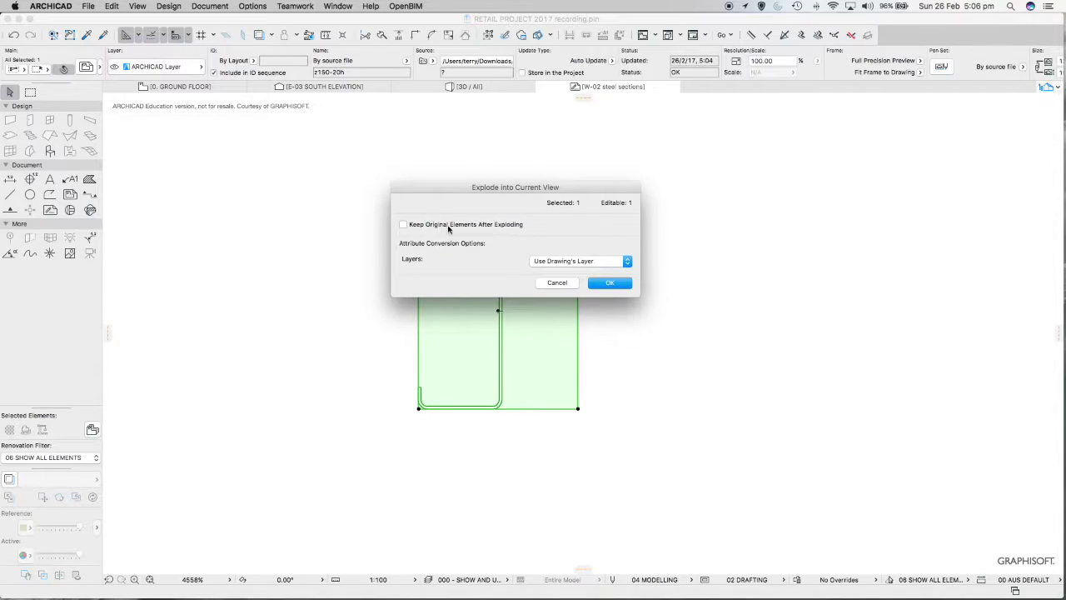
left_click(404, 227)
left_click(612, 284)
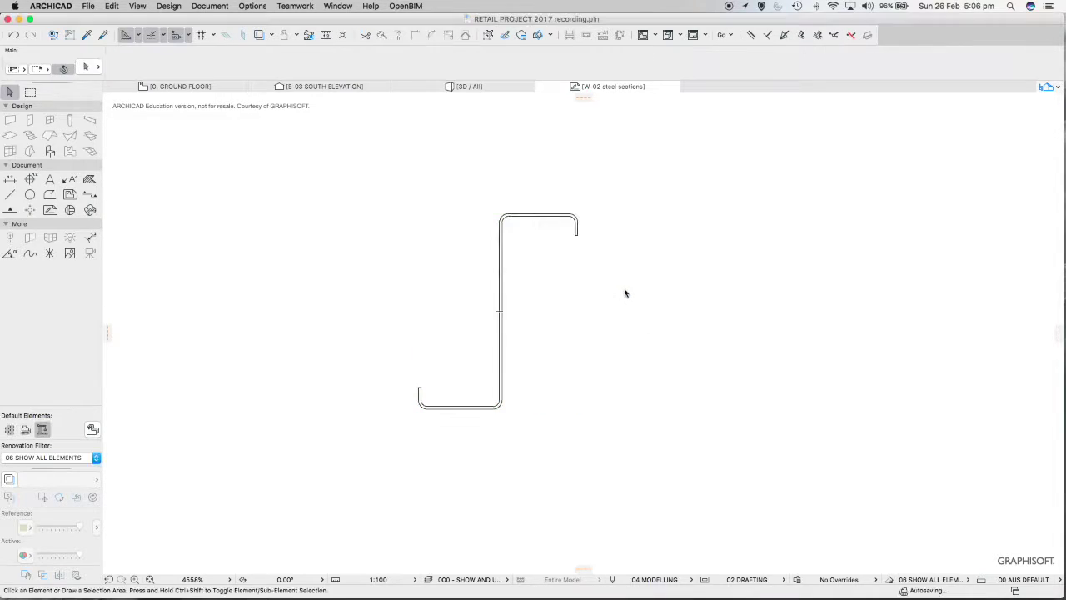
Step: Create a Background fill with a solid outline inside the Z purlin's contour using the Fill tool, without area text
scroll(627, 293, "down", 3)
scroll(602, 274, "up", 5)
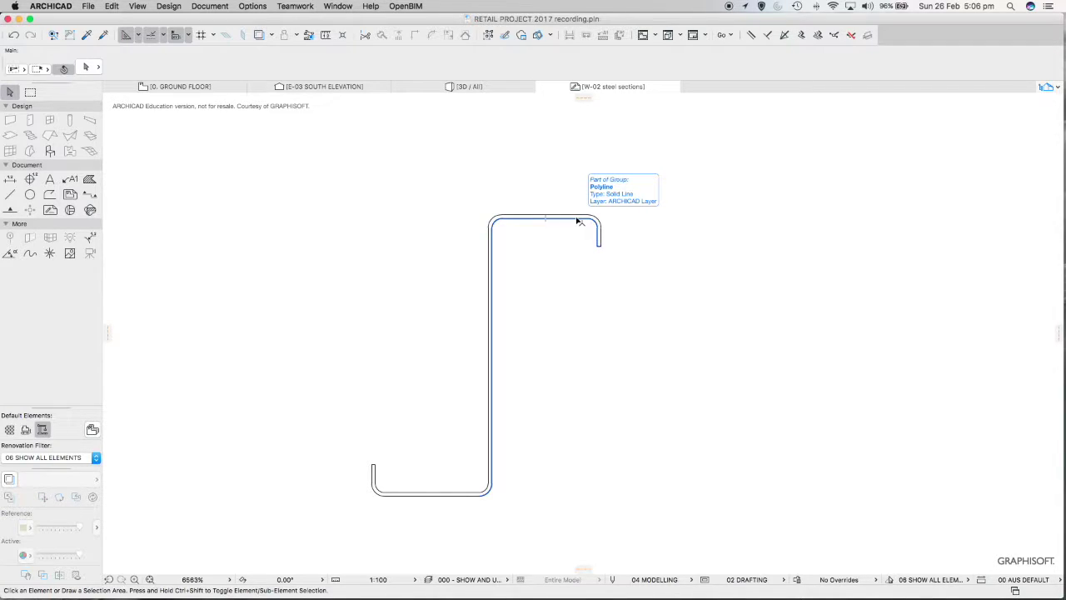
scroll(633, 278, "down", 3)
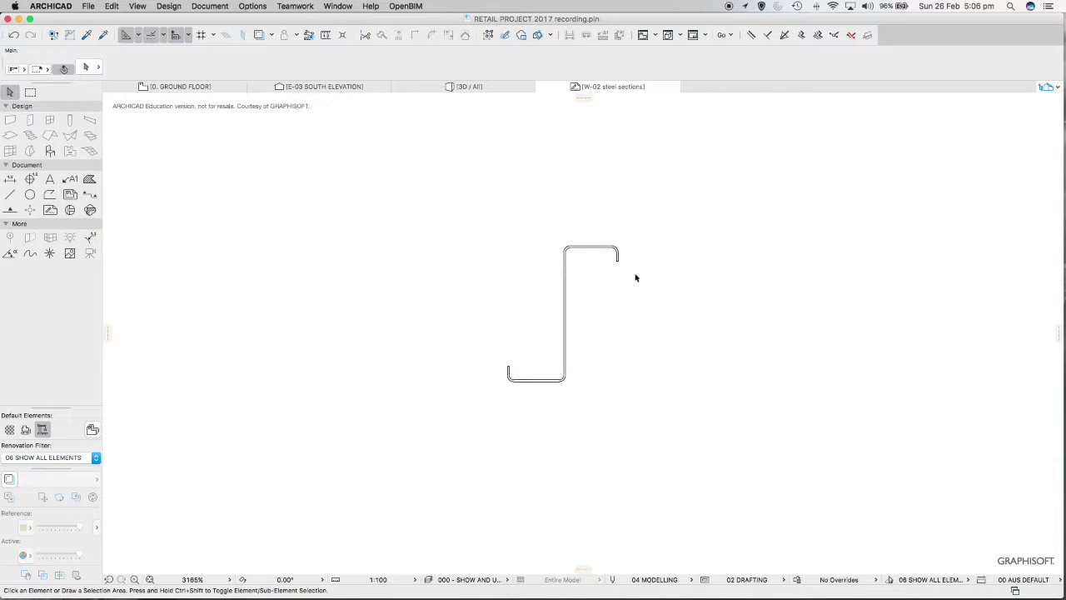
scroll(612, 285, "right", 3)
scroll(613, 286, "down", 2)
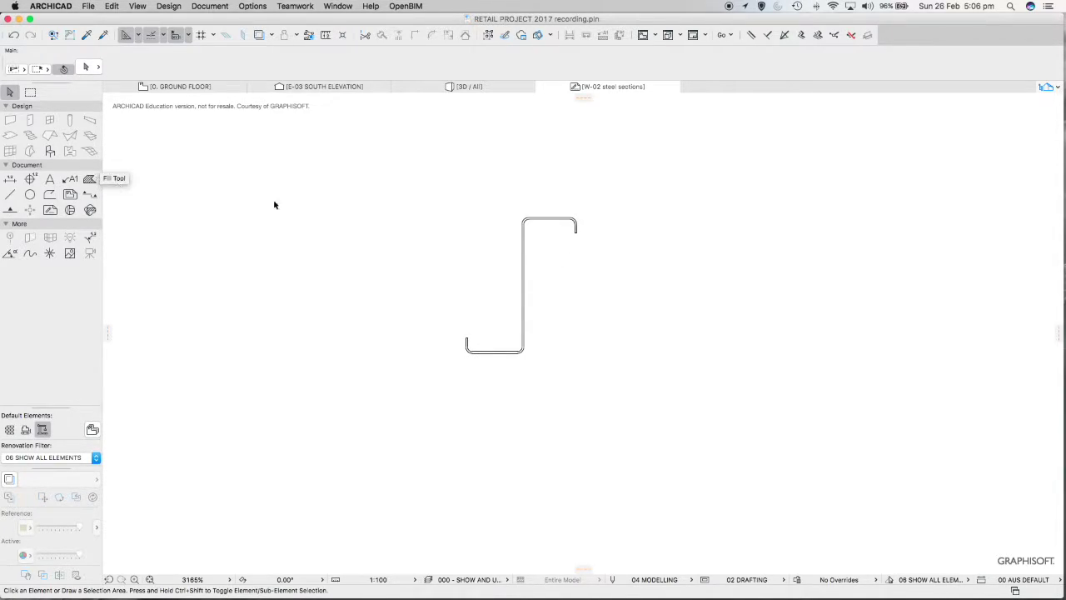
left_click(90, 179)
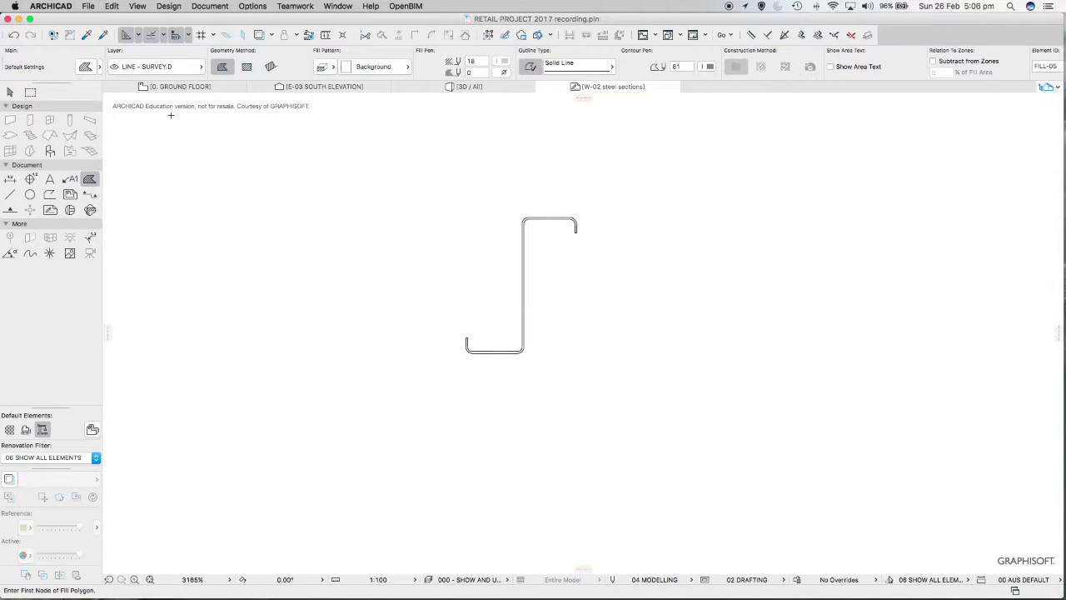
left_click(830, 68)
scroll(536, 244, "up", 1)
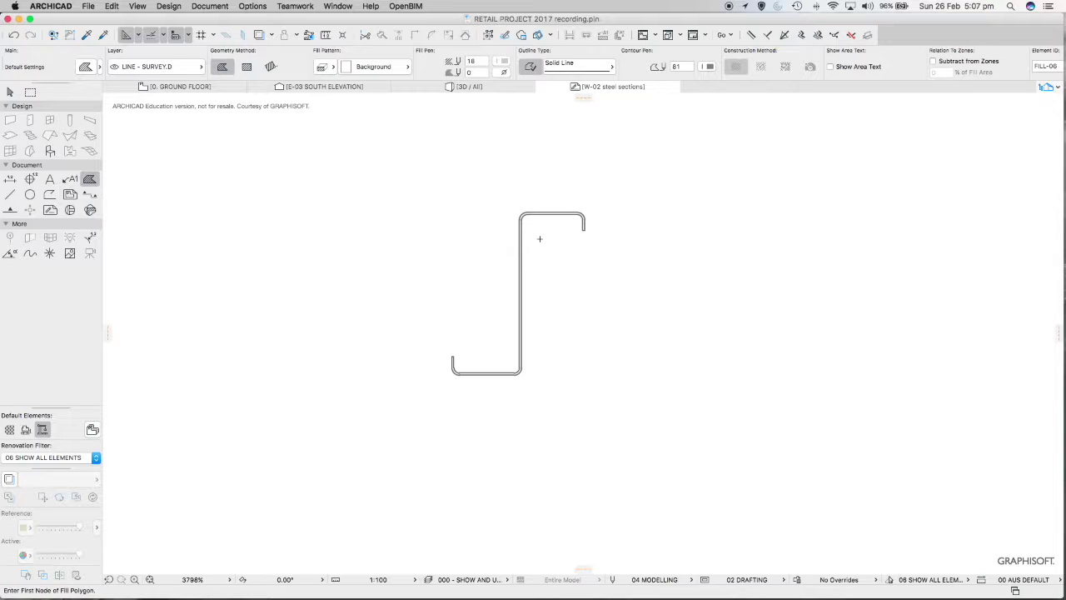
key("w")
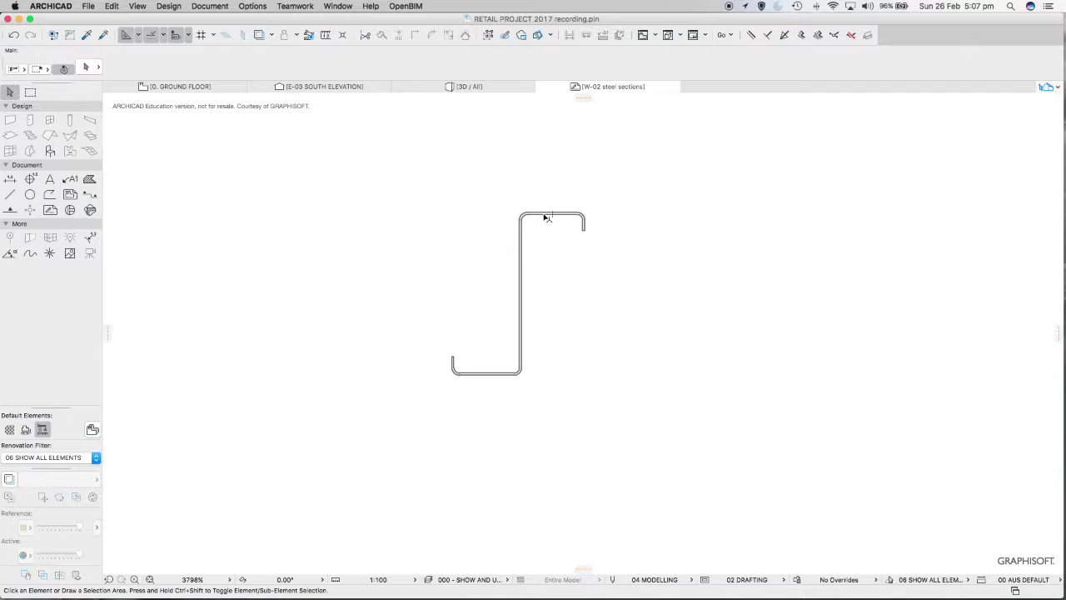
Step: Select the new fill in the Z purlin outline and copy it to the clipboard
left_click(547, 217)
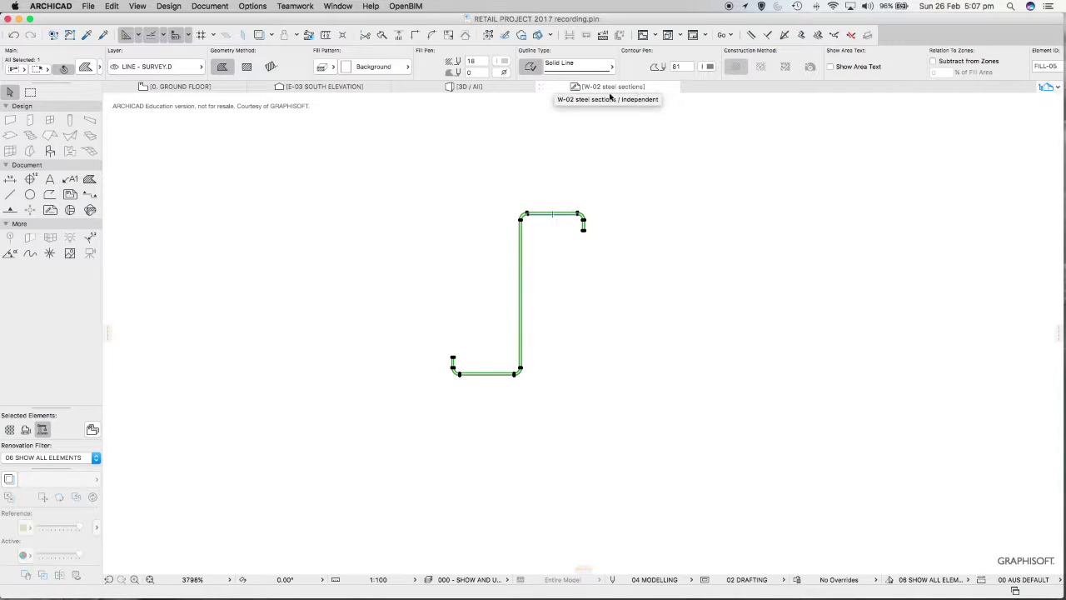
left_click(579, 300)
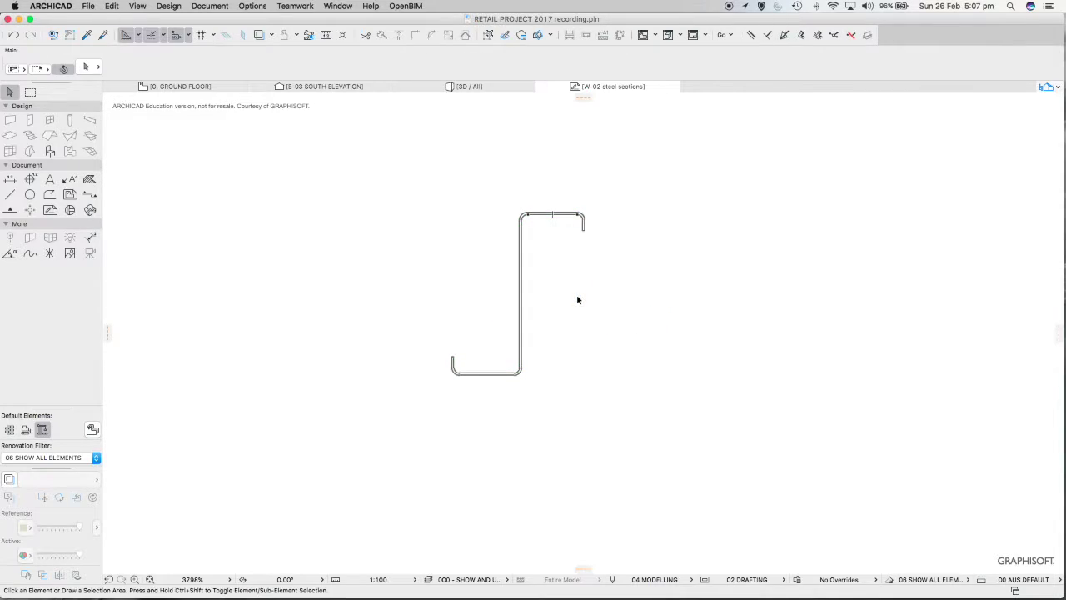
left_click(560, 217)
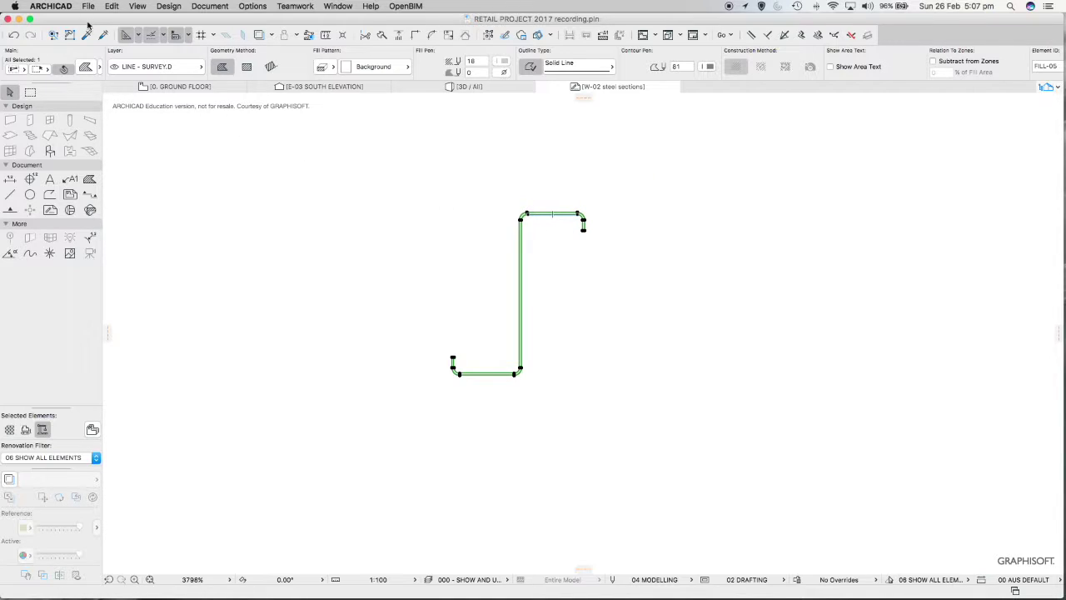
left_click(112, 7)
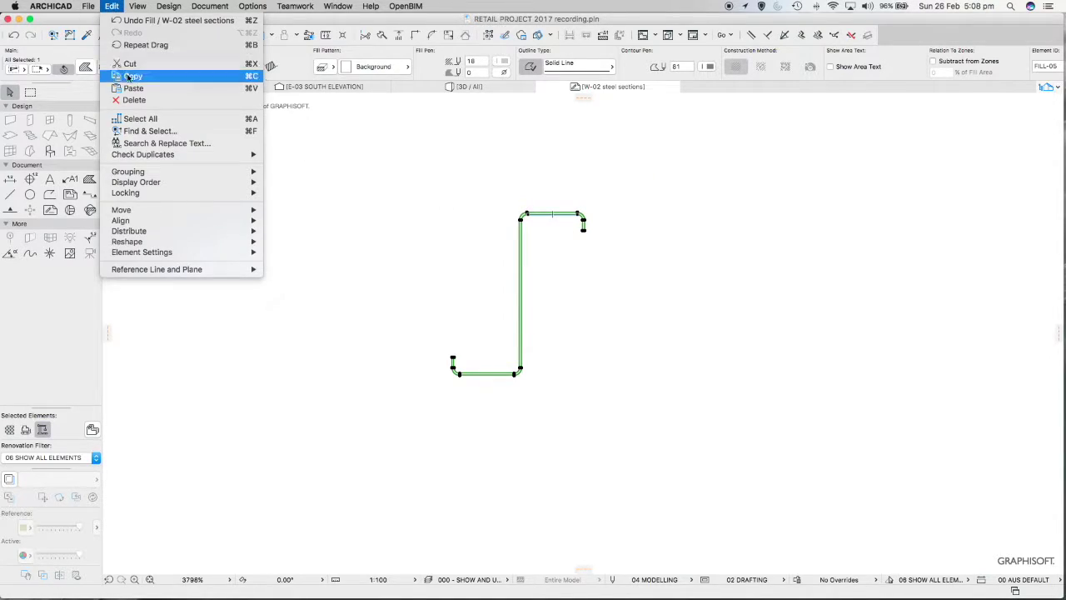
left_click(133, 76)
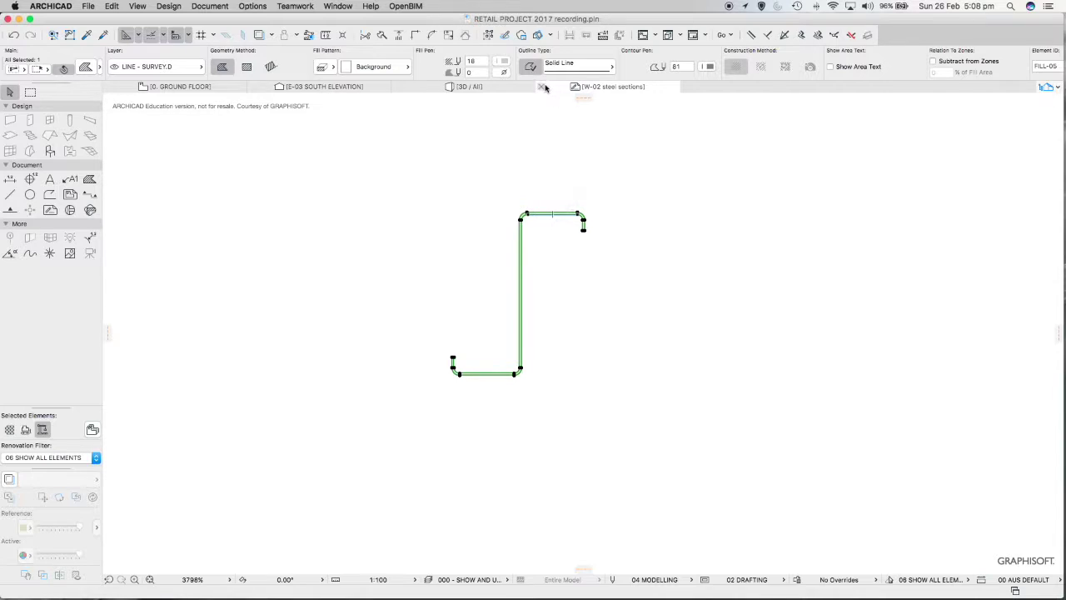
Step: Close the W-02 steel sections worksheet and create a new complex profile named Z150 in the Profile Manager
left_click(541, 86)
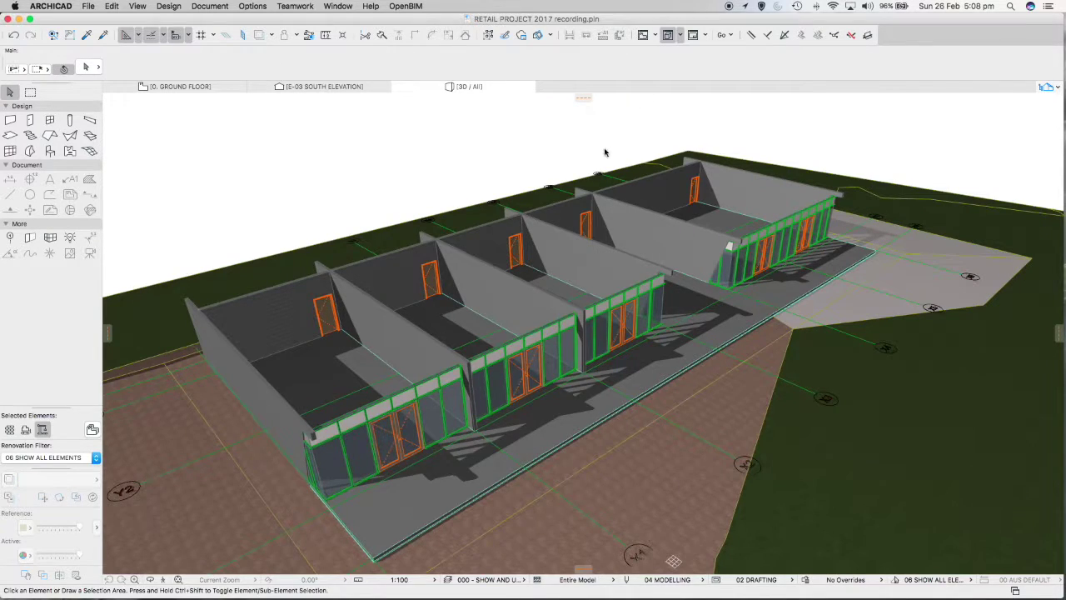
left_click(250, 8)
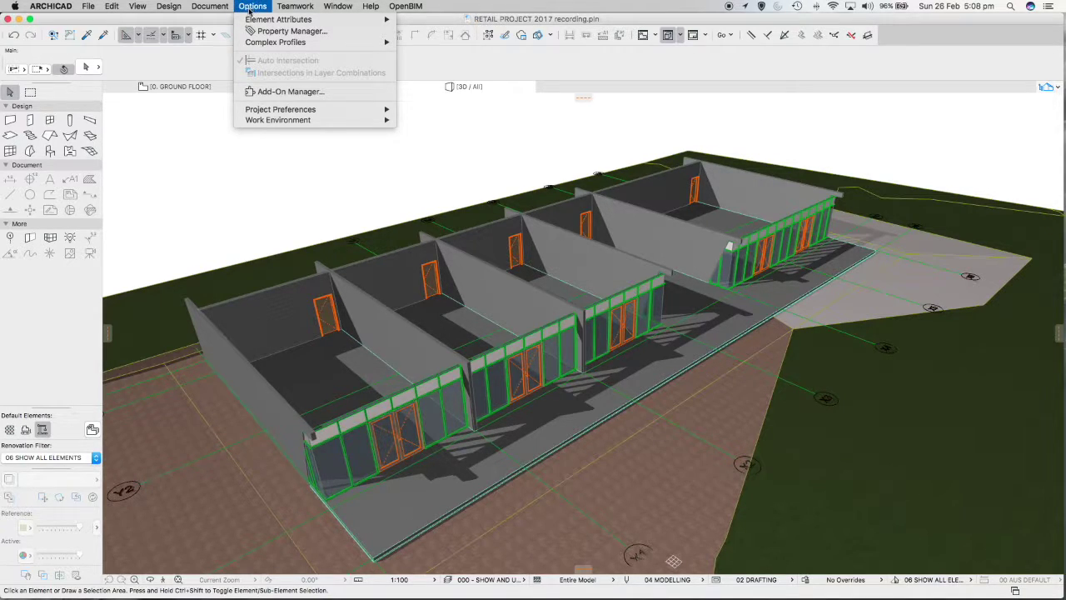
mouse_move(261, 43)
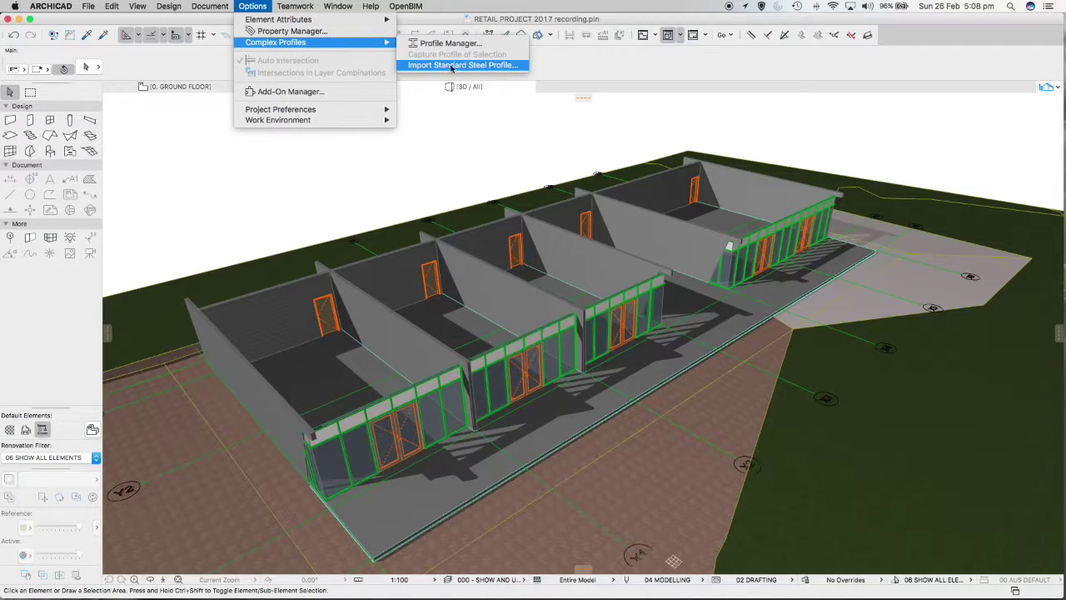
left_click(454, 44)
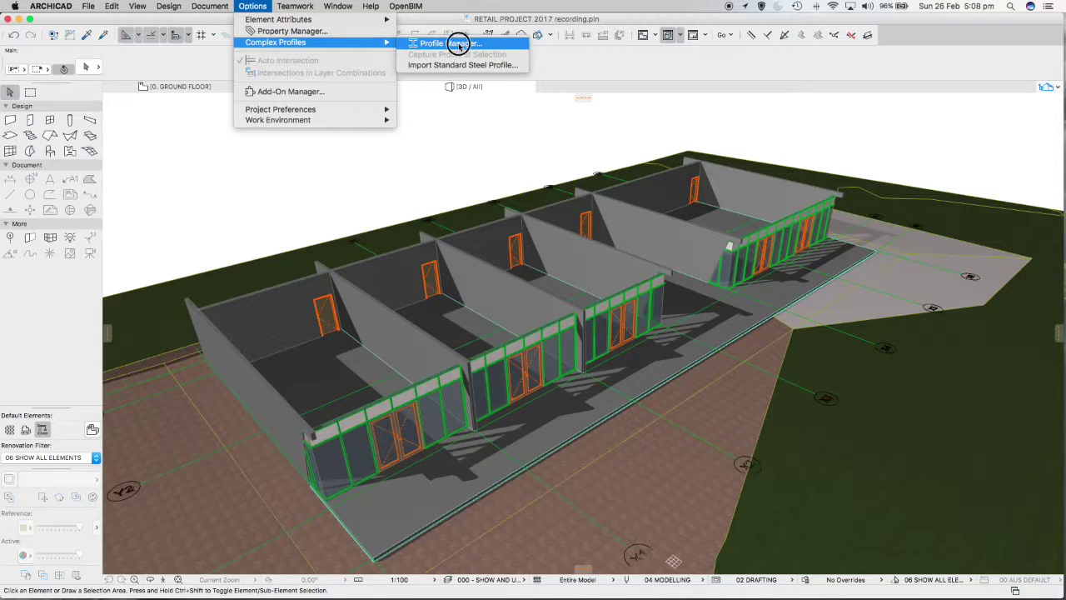
left_click_drag(841, 125, 556, 131)
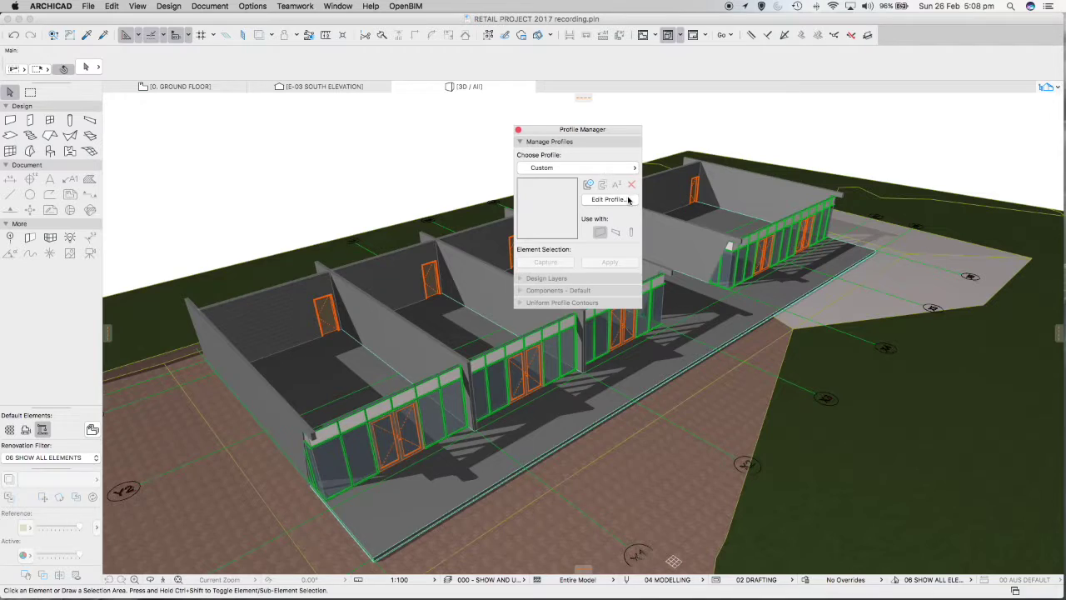
left_click(589, 184)
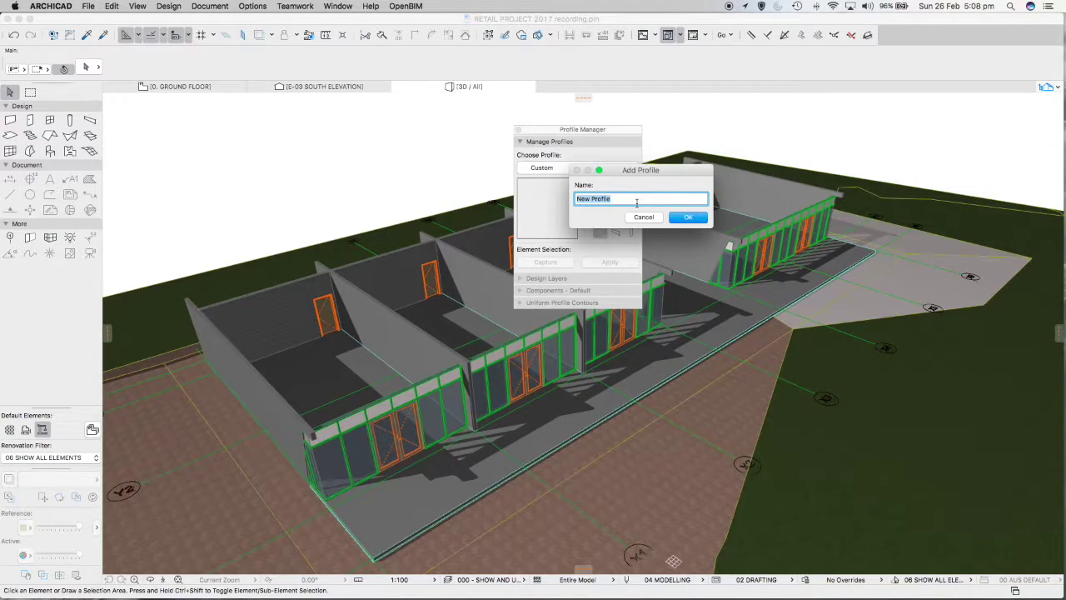
type("Z150")
left_click(688, 218)
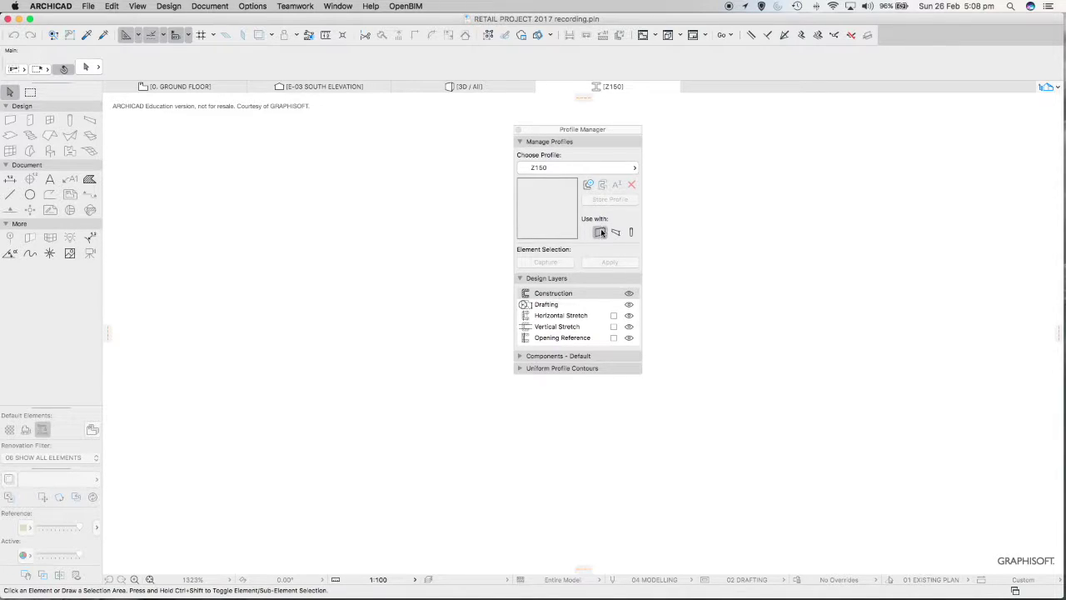
Step: Make the Z150 profile available for beams only, excluding walls and columns
left_click(615, 231)
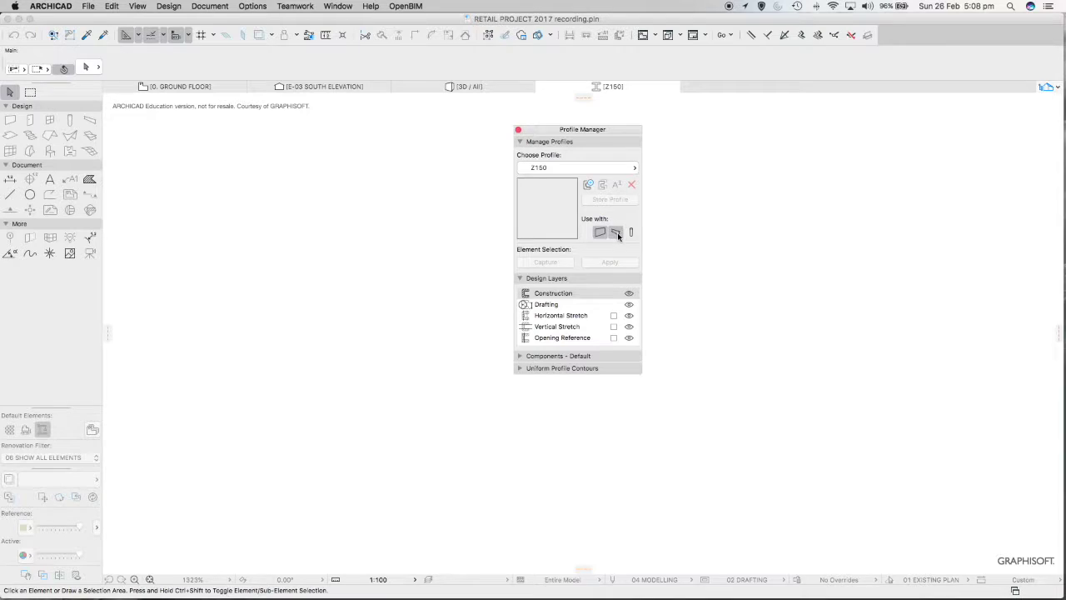
left_click(599, 232)
left_click(618, 232)
left_click(598, 233)
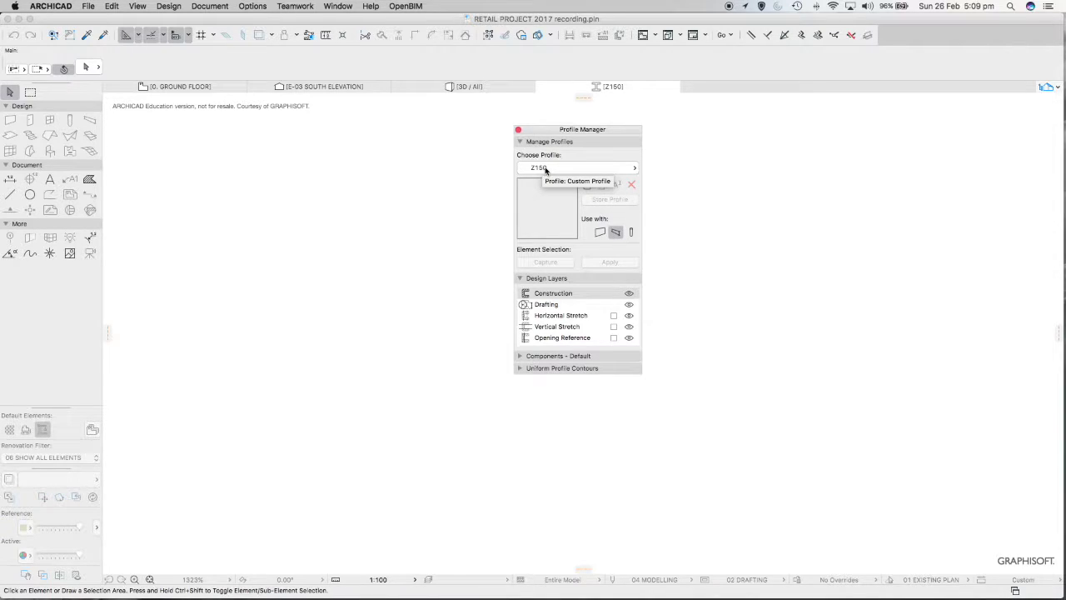
Step: Paste the copied Z purlin fill into the Z150 profile editor, placing it just beside the profile origin
left_click_drag(563, 131, 878, 150)
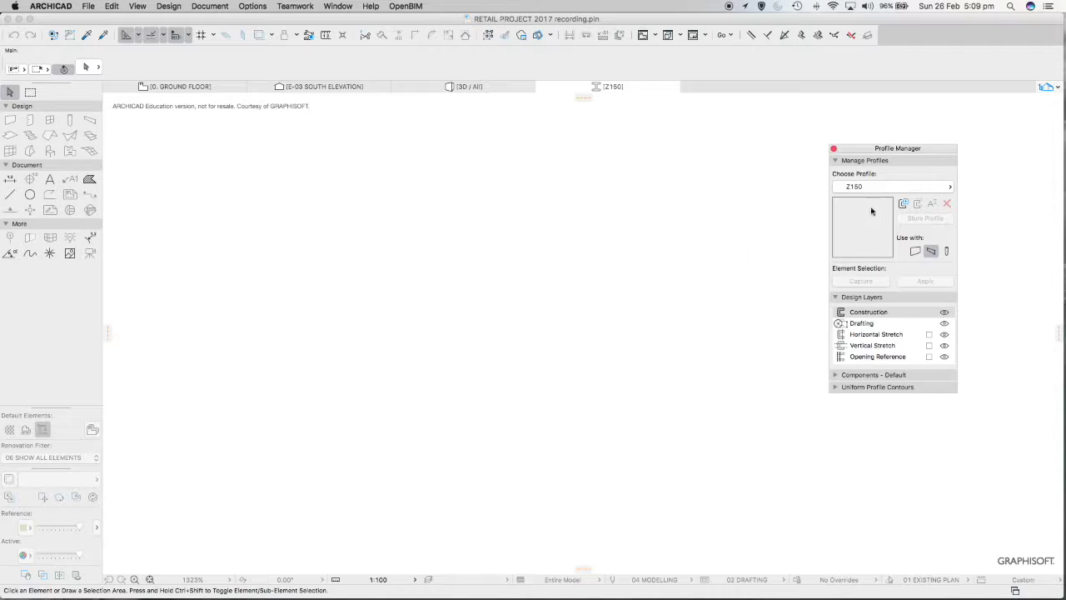
left_click_drag(899, 148, 752, 210)
scroll(502, 330, "down", 5)
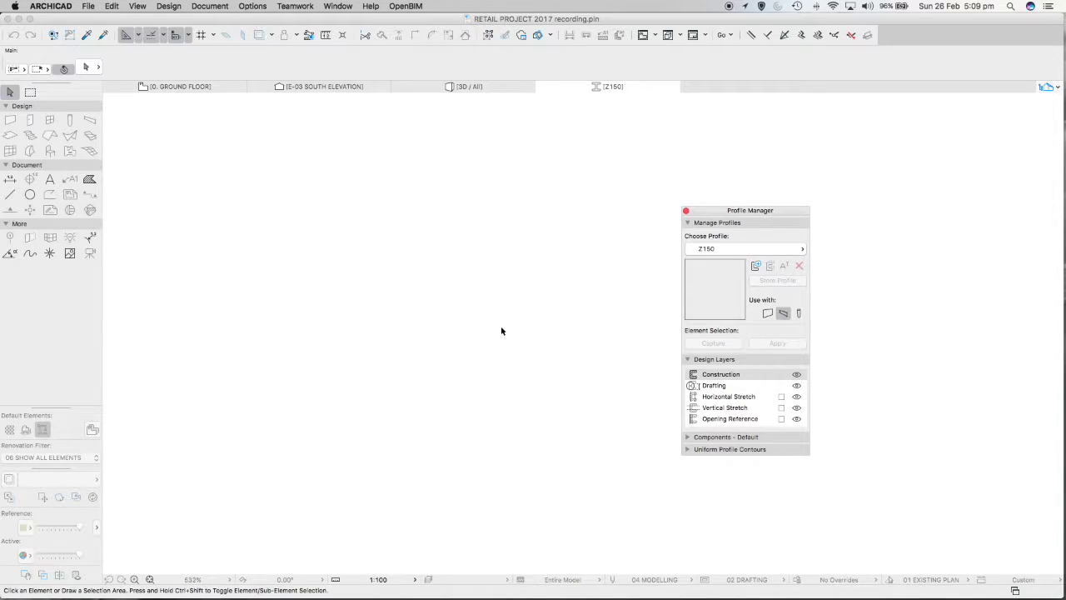
left_click_drag(724, 210, 777, 203)
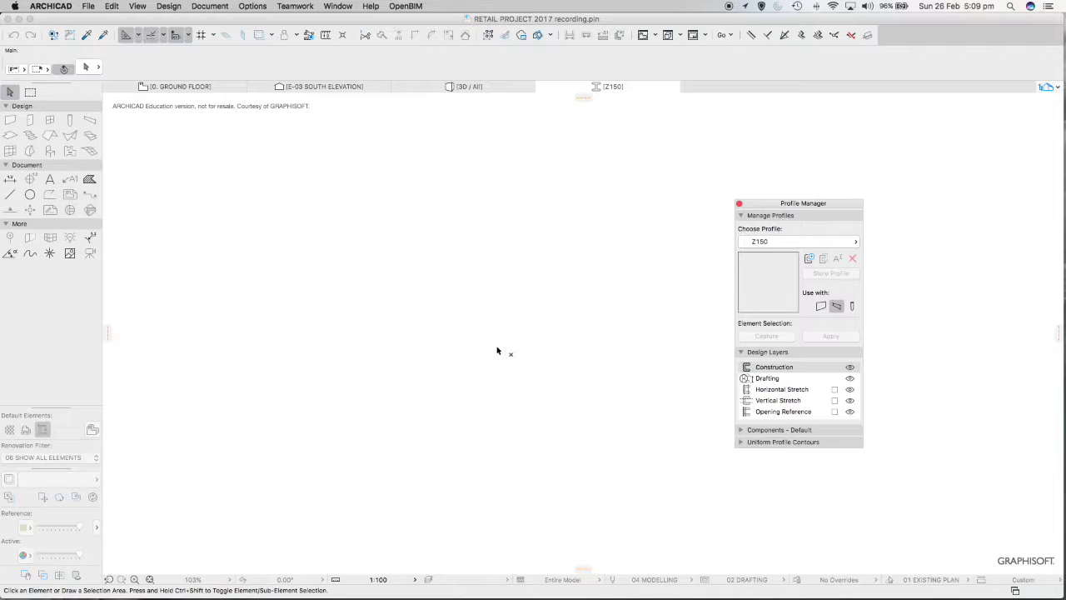
middle_click_drag(518, 363, 511, 297)
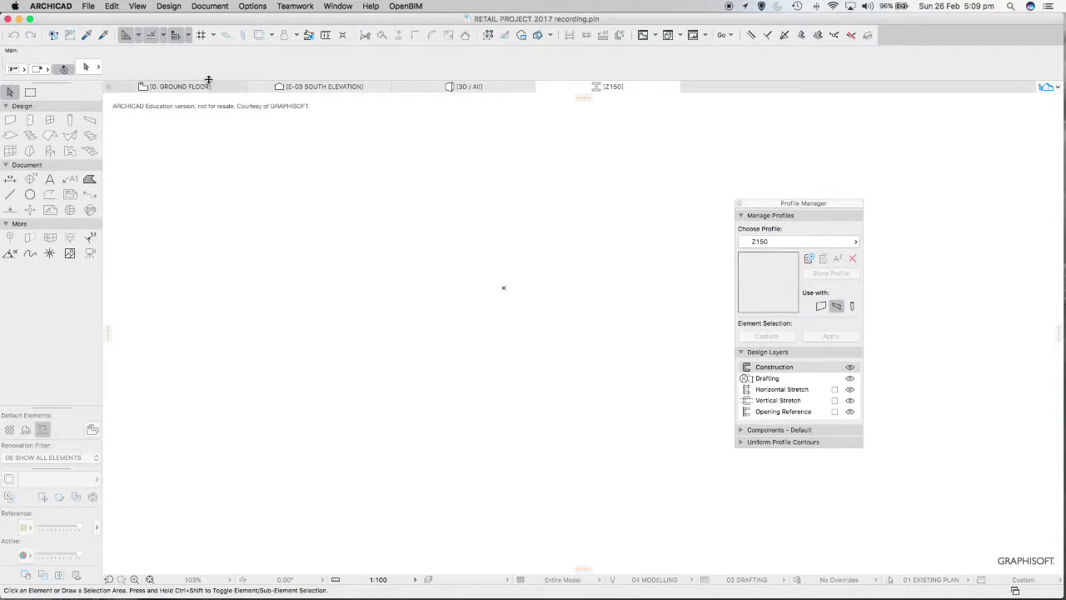
left_click(110, 7)
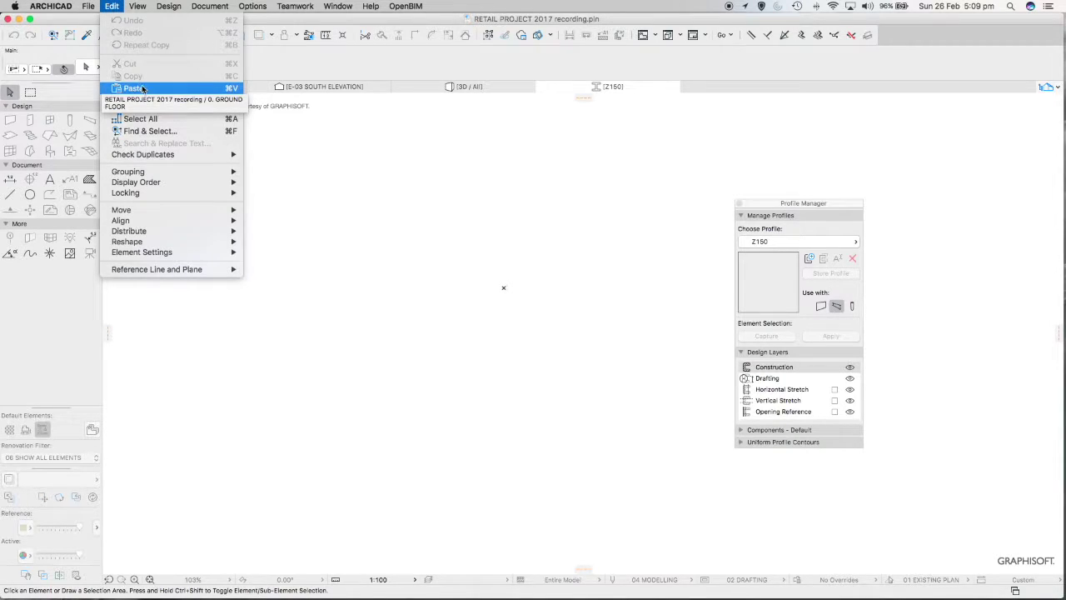
left_click(133, 88)
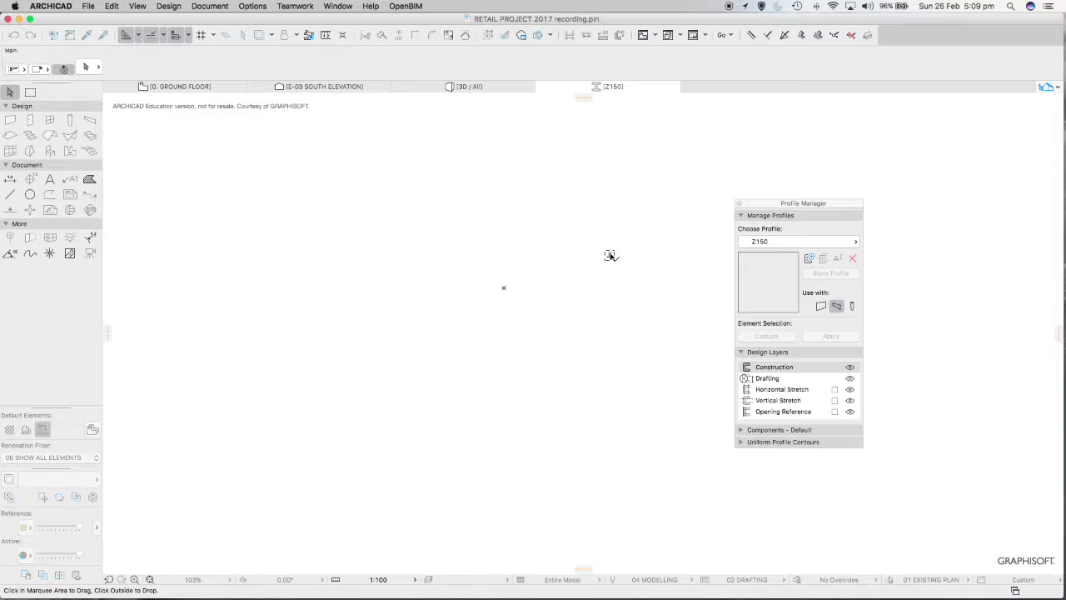
left_click(609, 254)
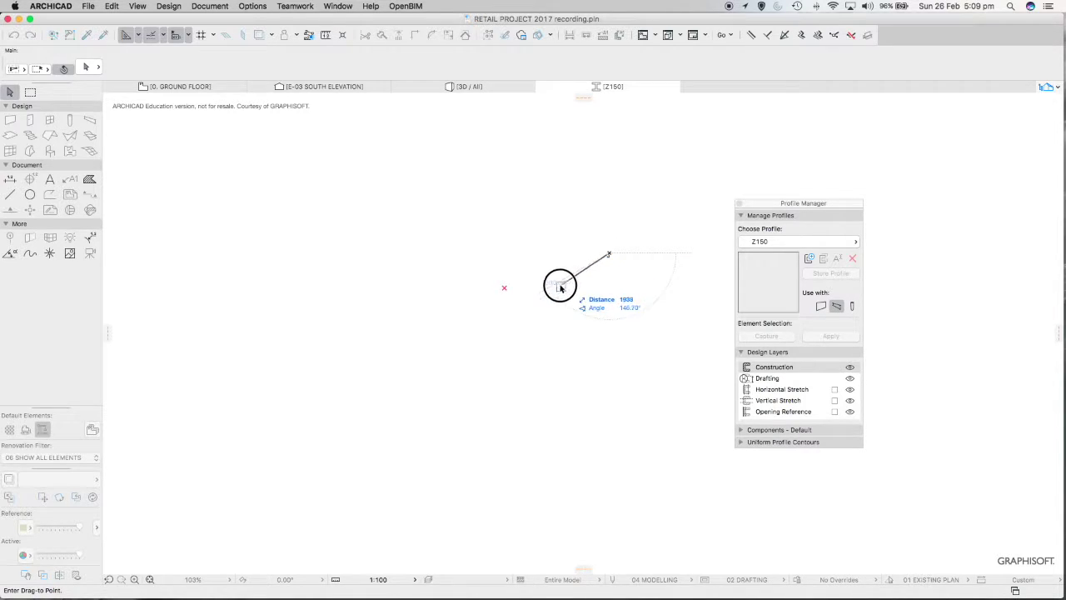
left_click(514, 290)
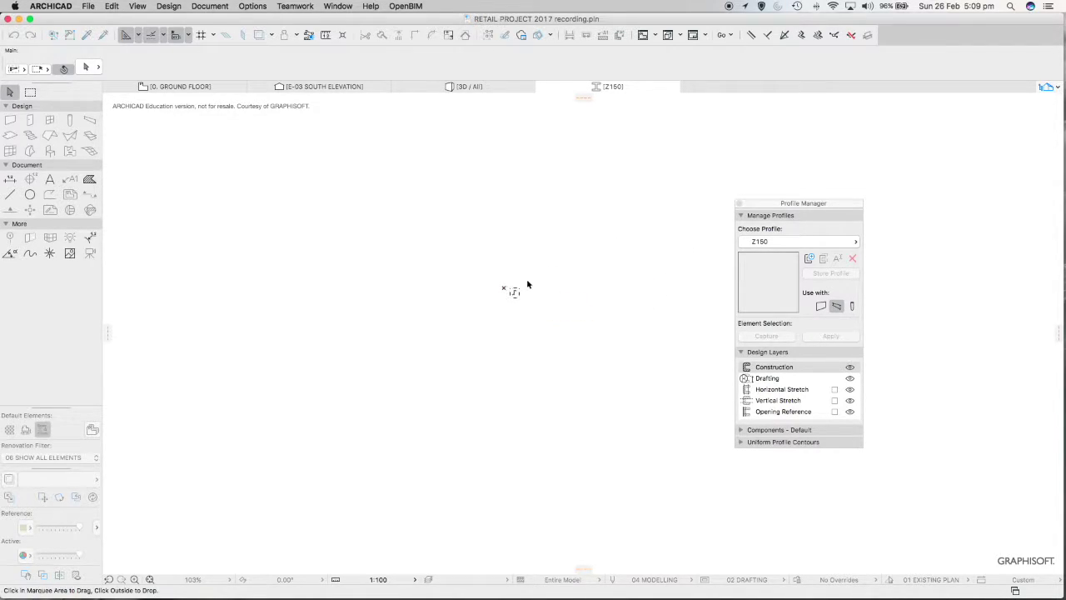
left_click(545, 288)
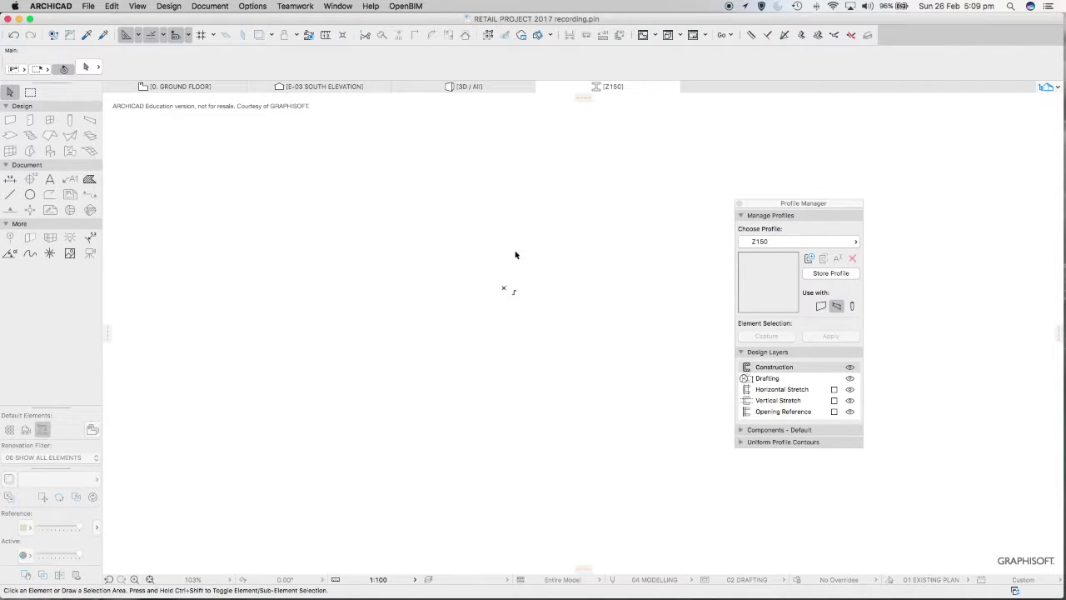
Step: Move the whole Z fill so the upper end node of its top web corner's outer arc snaps to the profile origin
scroll(513, 304, "up", 3)
scroll(513, 304, "up", 5)
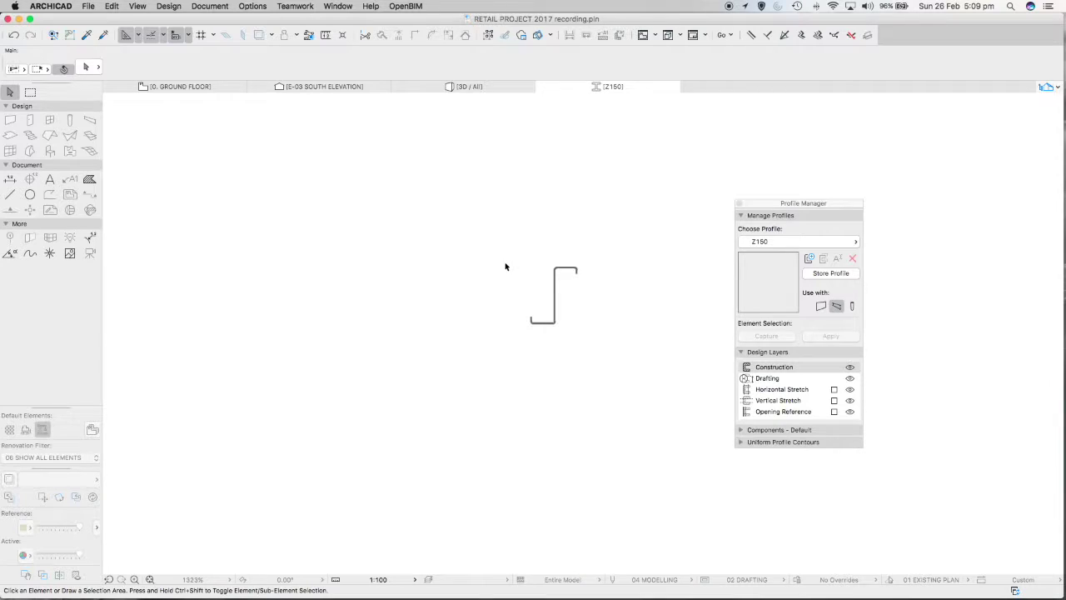
middle_click_drag(522, 277, 586, 295)
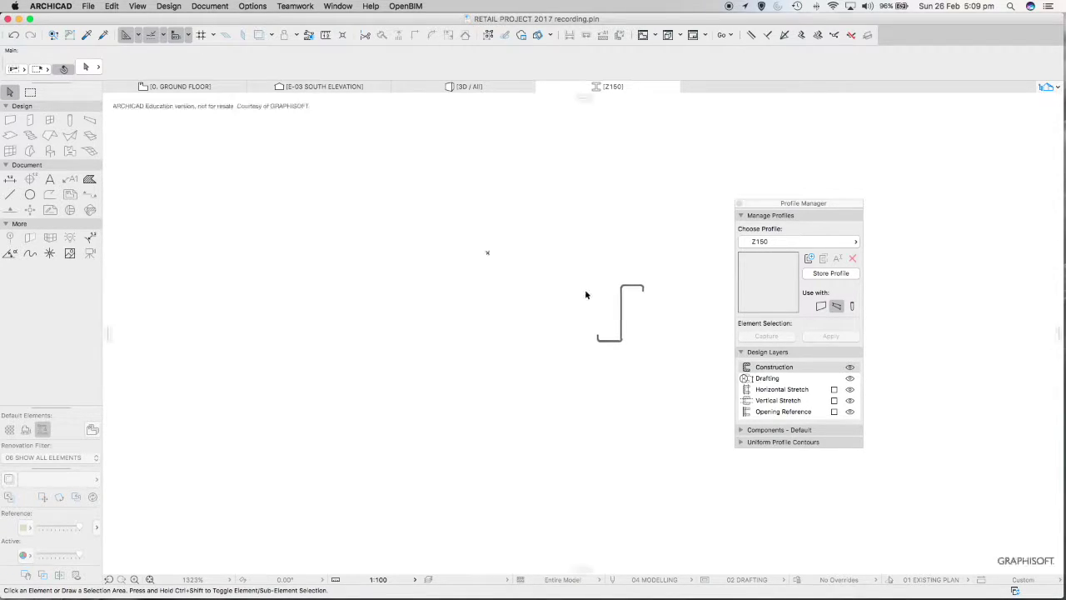
scroll(600, 255, "up", 4)
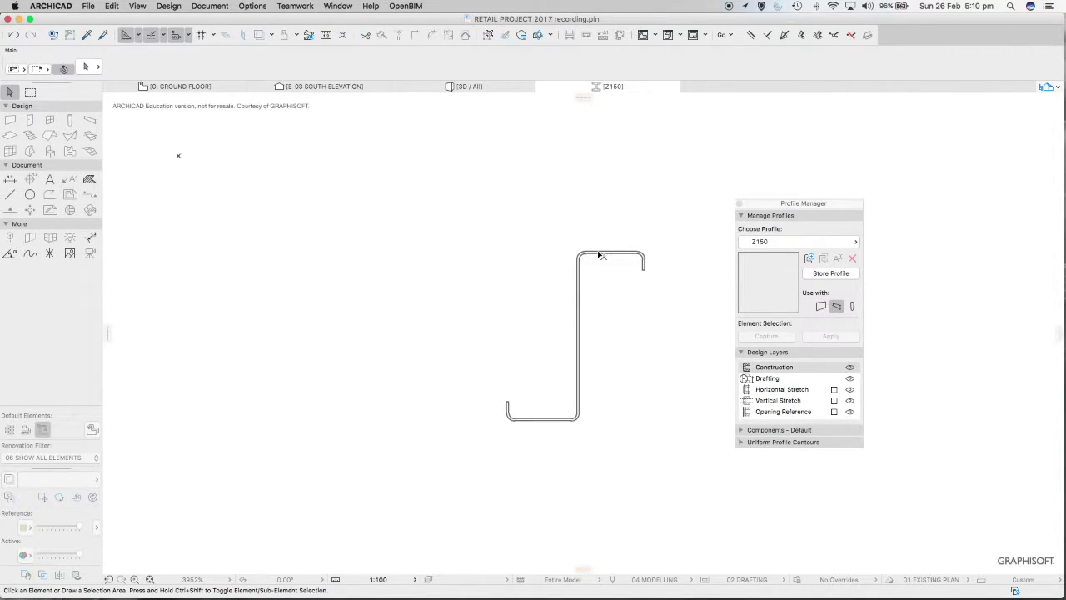
left_click(600, 255)
scroll(583, 255, "up", 8)
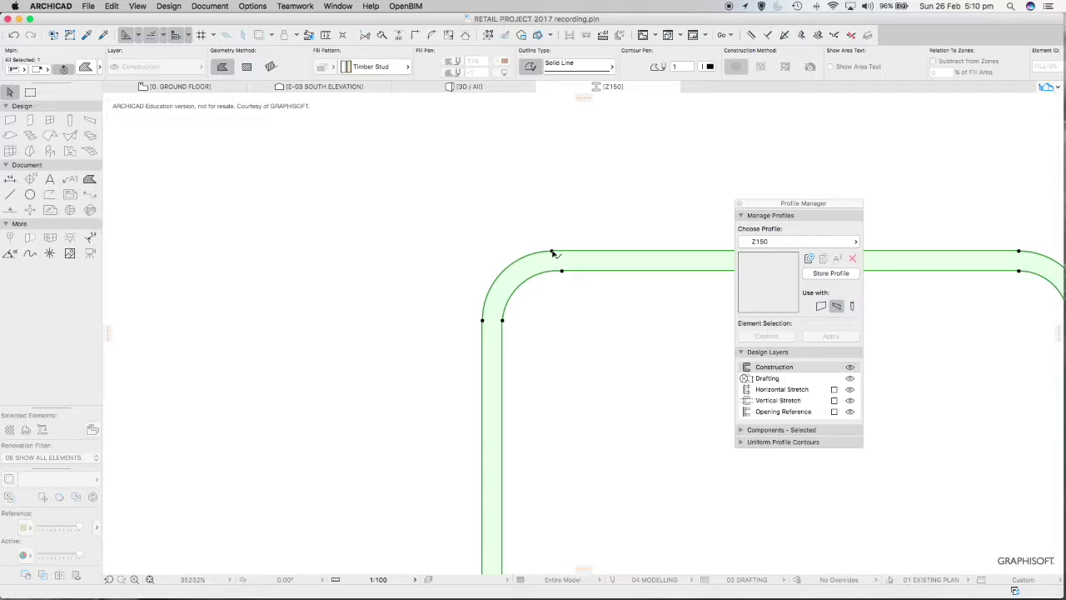
left_click(552, 253)
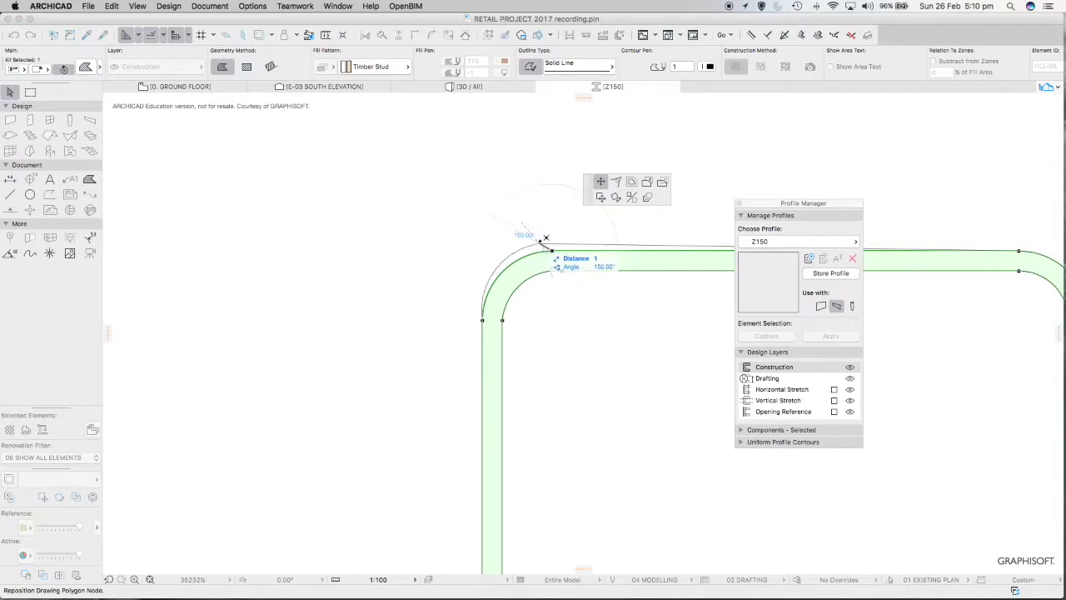
left_click(601, 198)
scroll(475, 219, "down", 3)
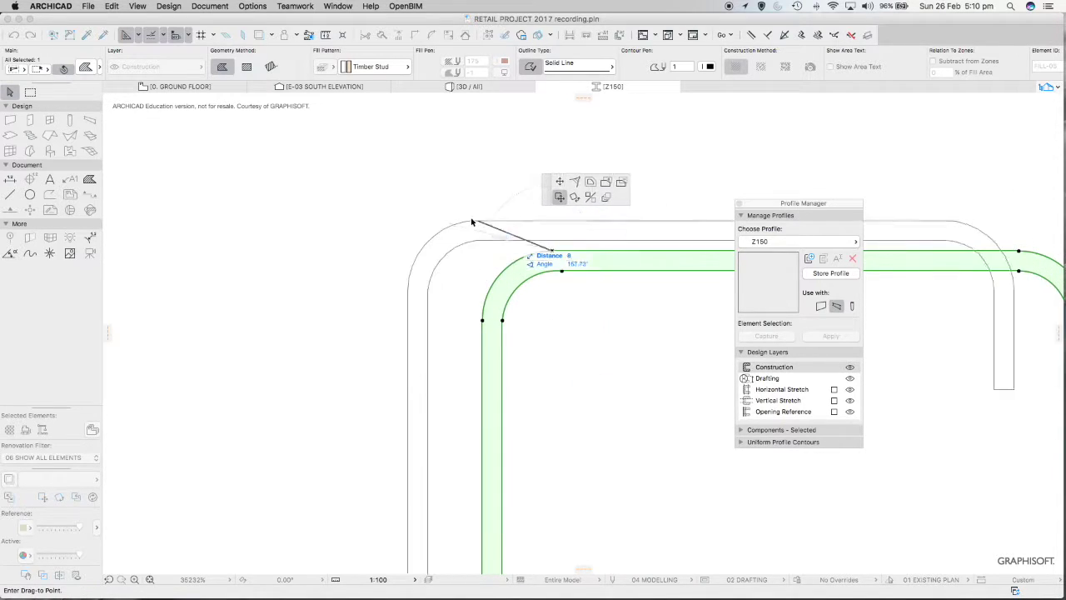
scroll(472, 222, "down", 5)
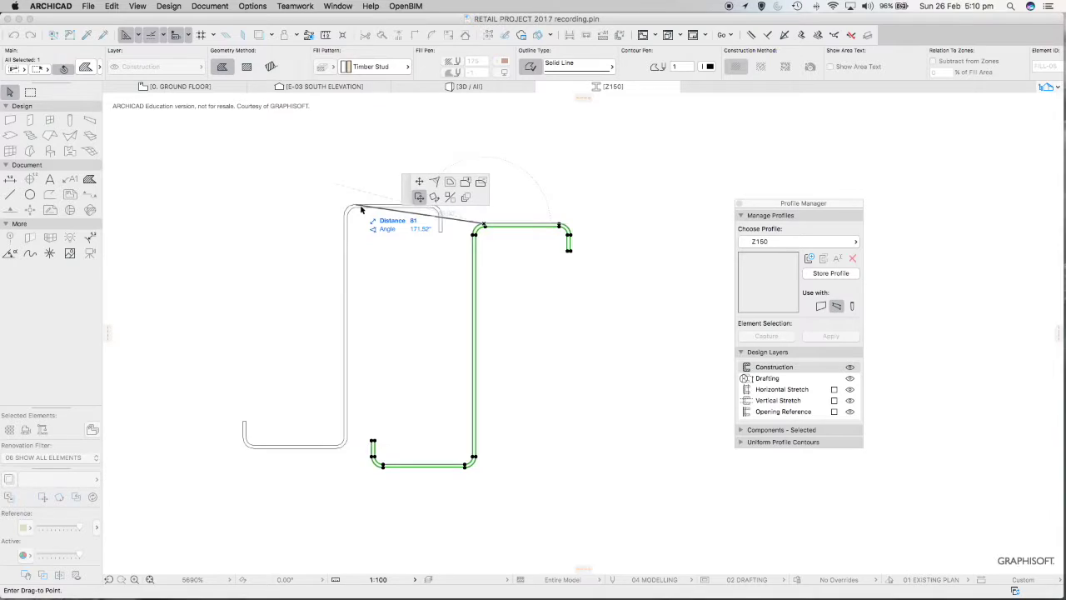
middle_click_drag(342, 204, 567, 266)
middle_click_drag(579, 288, 626, 296)
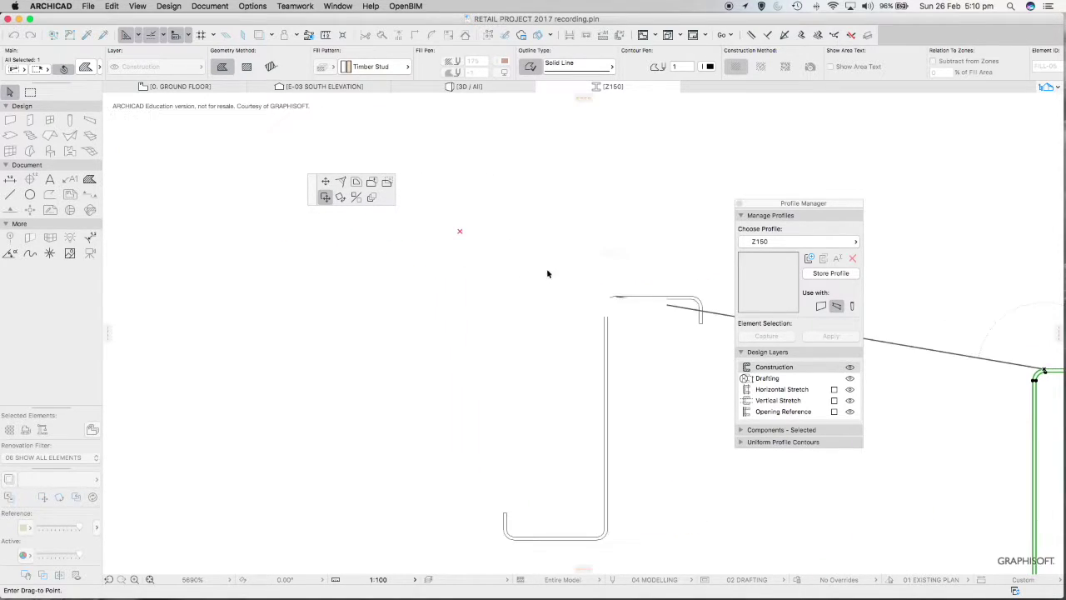
scroll(462, 239, "up", 5)
mouse_move(471, 253)
middle_mouse_down()
mouse_move(478, 340)
mouse_move(467, 316)
middle_mouse_up()
left_click(467, 314)
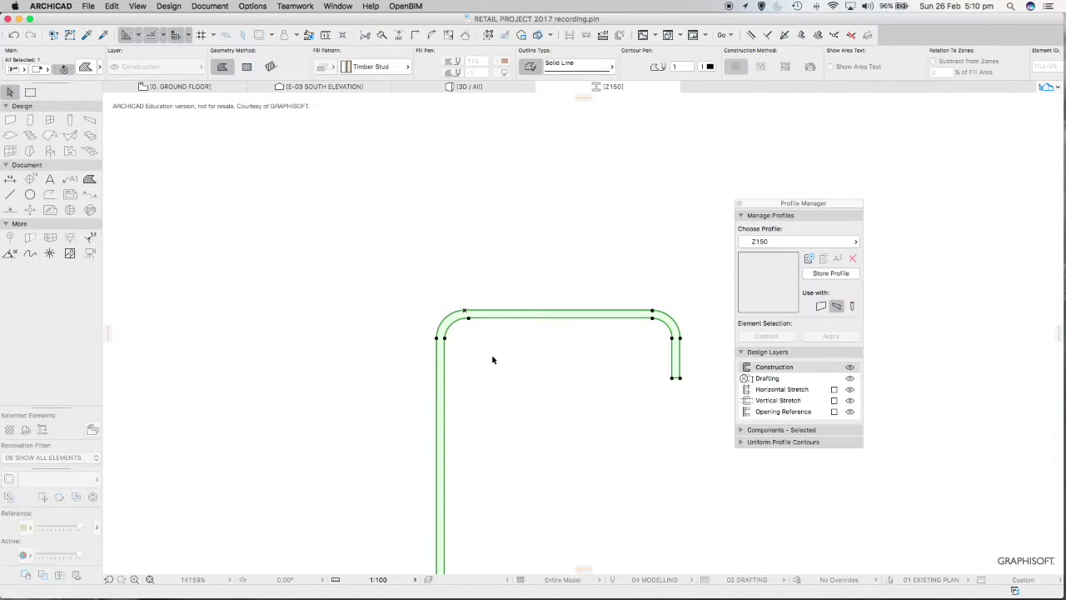
Step: Shift the Z fill horizontally until the web's outer edge lines up vertically with the profile origin, and deselect it
scroll(492, 360, "up", 4)
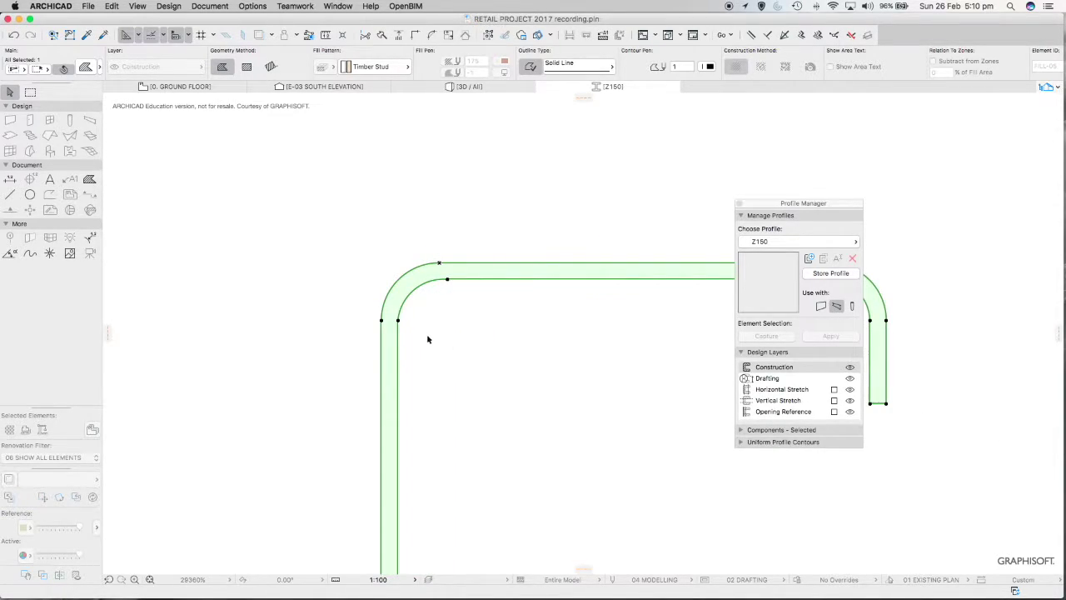
left_click(383, 323)
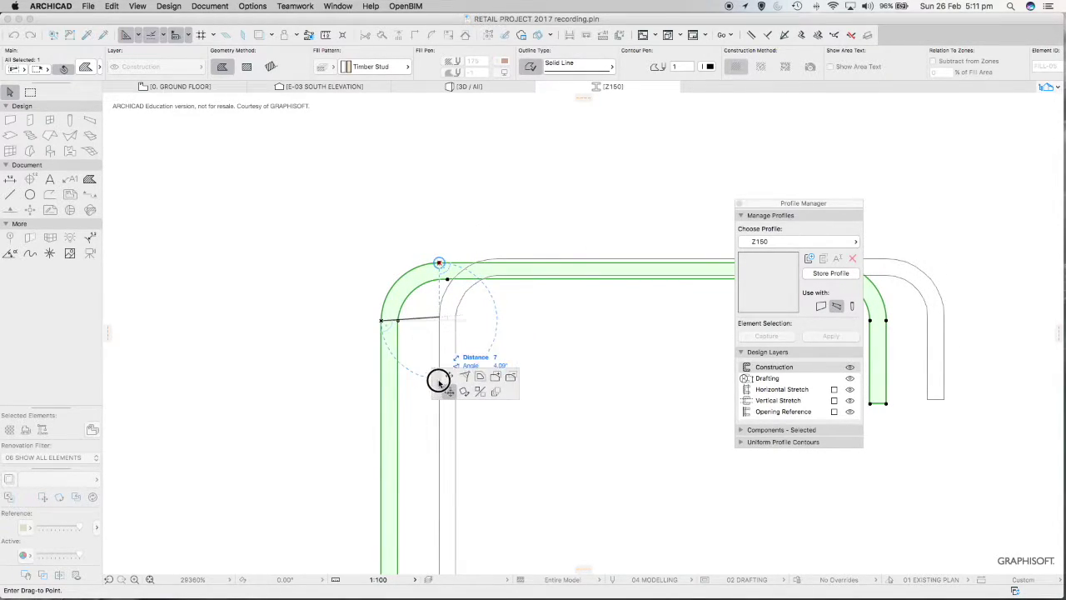
left_click(441, 323)
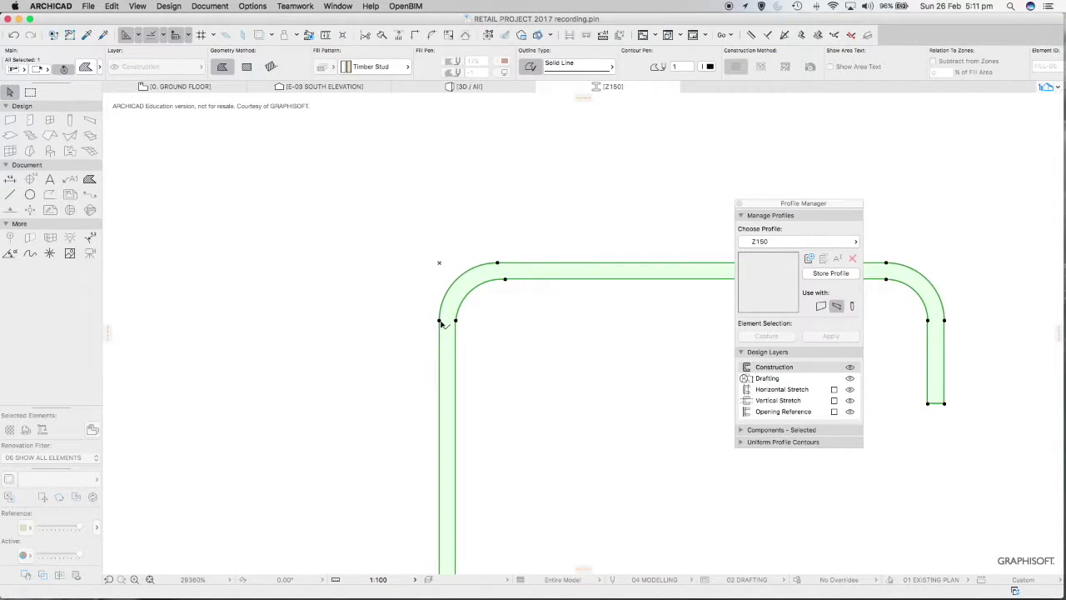
left_click(519, 342)
Step: Store the Z150 profile, then close its editor and the Profile Manager to return to the 3D view
scroll(519, 342, "down", 10)
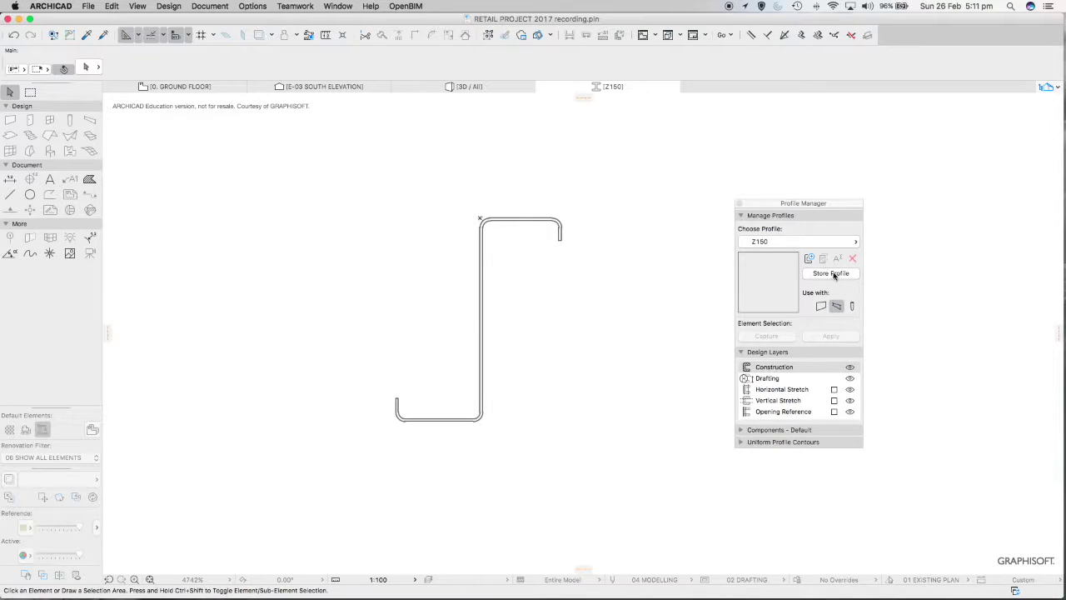
left_click_drag(808, 204, 772, 158)
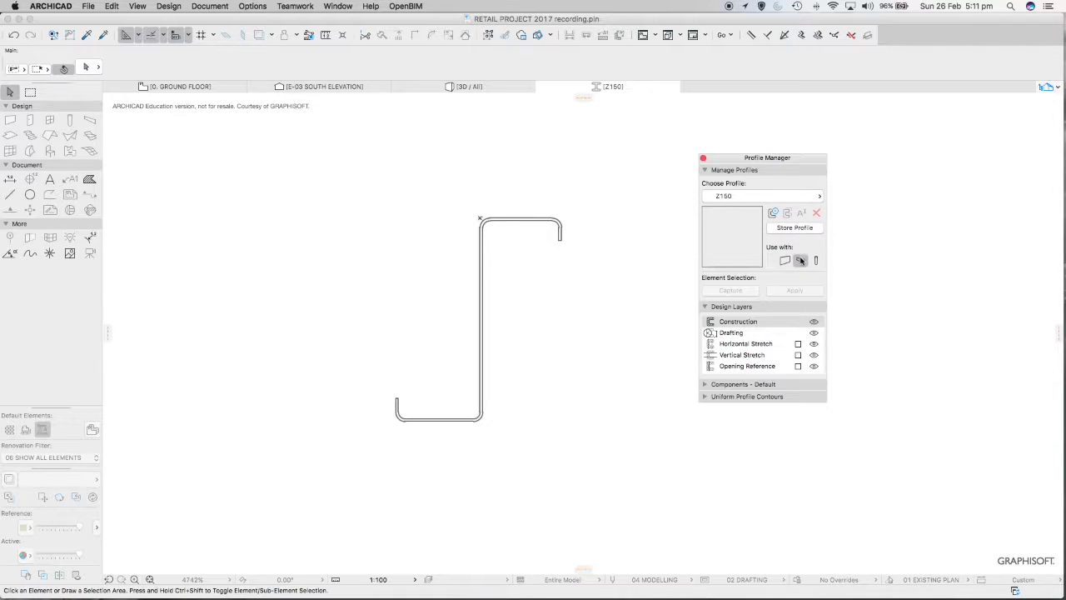
left_click(793, 227)
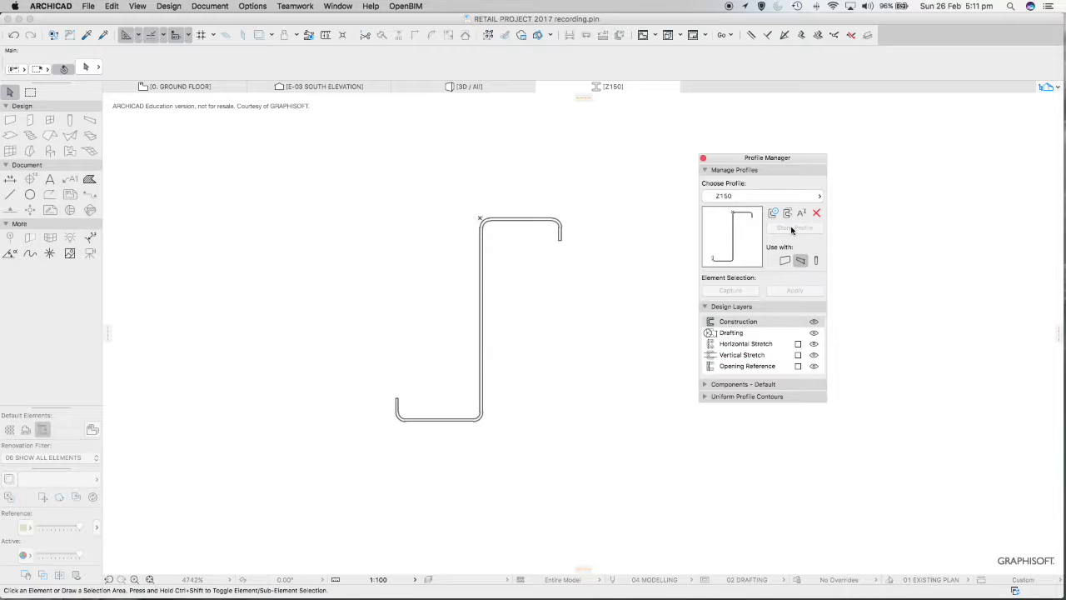
left_click(542, 88)
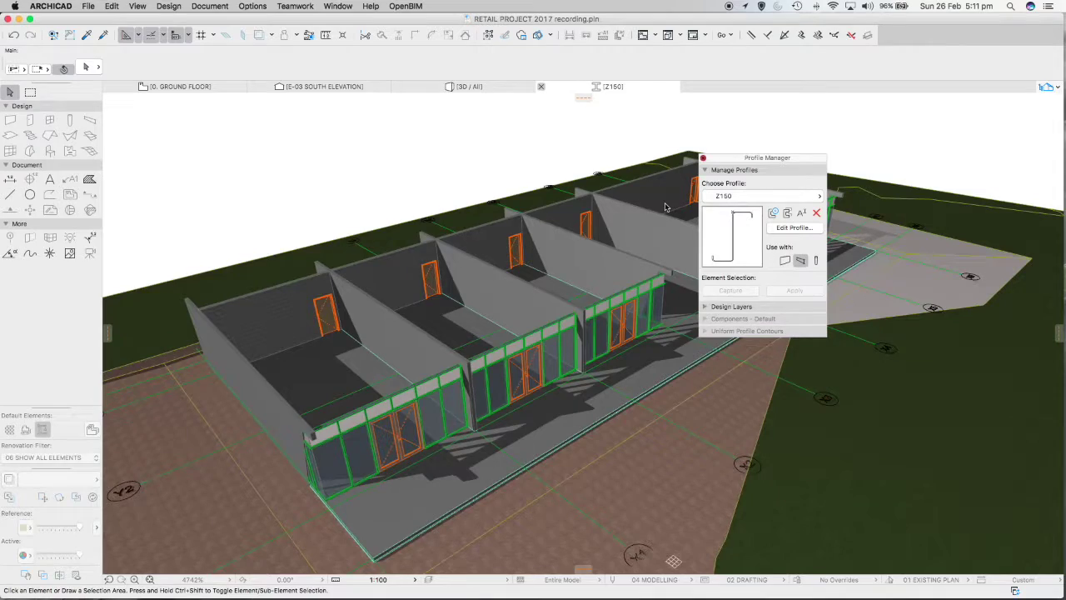
left_click(702, 159)
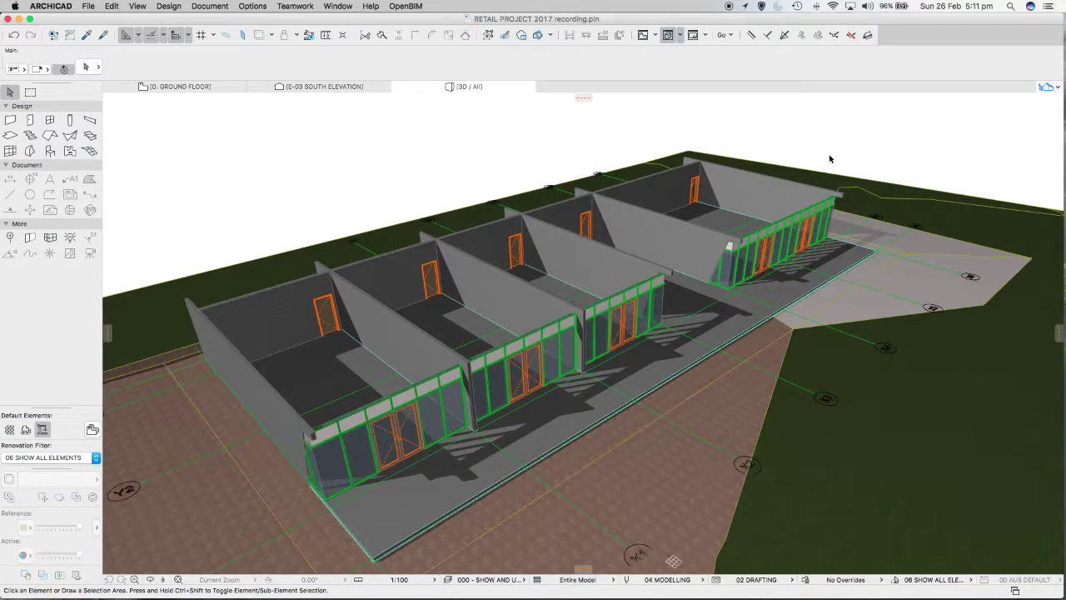
Step: Open the 1. FIRST FLOOR plan from the project's stories
left_click(1059, 89)
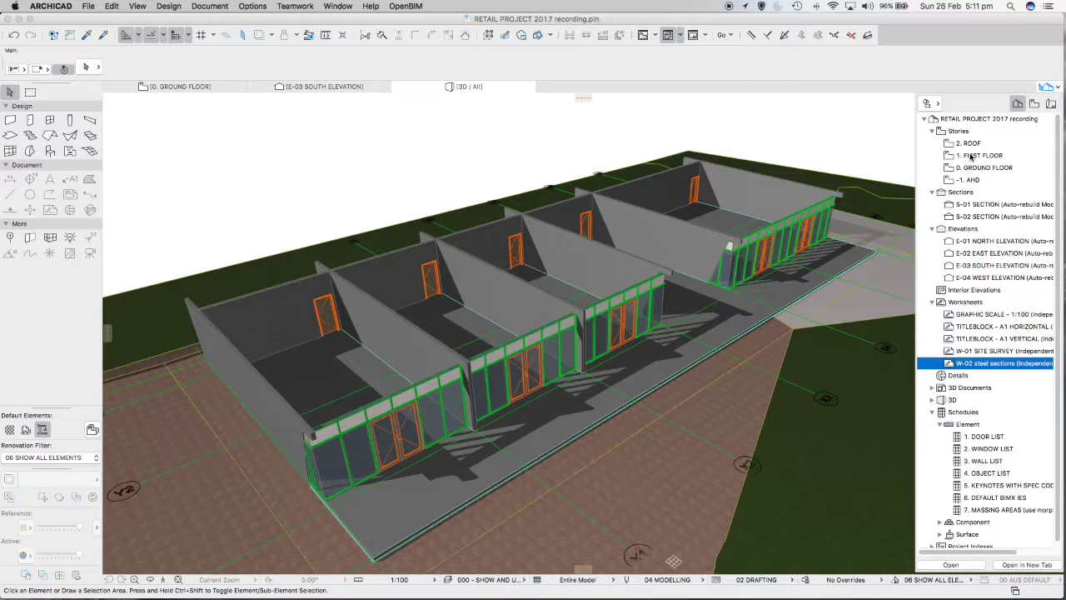
double_click(974, 157)
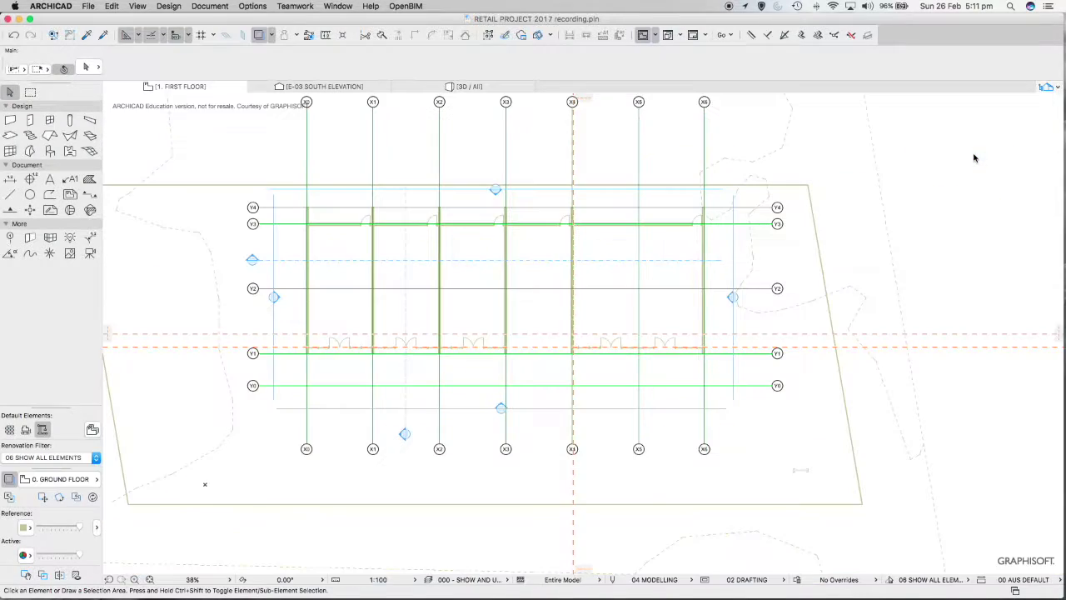
middle_click_drag(386, 334, 431, 311)
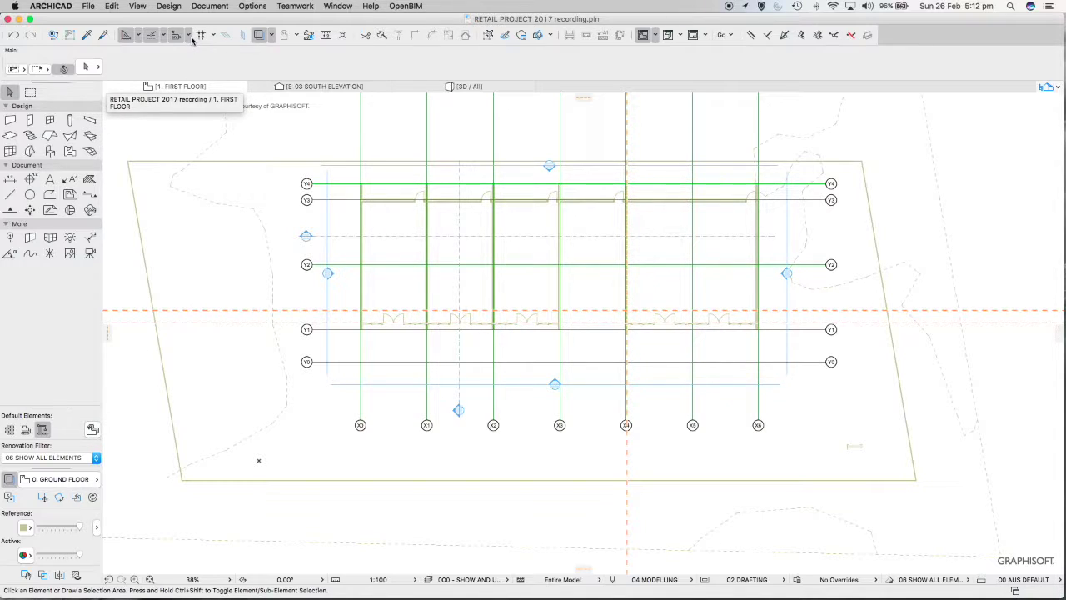
Step: Switch the trace reference off and back on in the first-floor plan
left_click(267, 37)
left_click(254, 51)
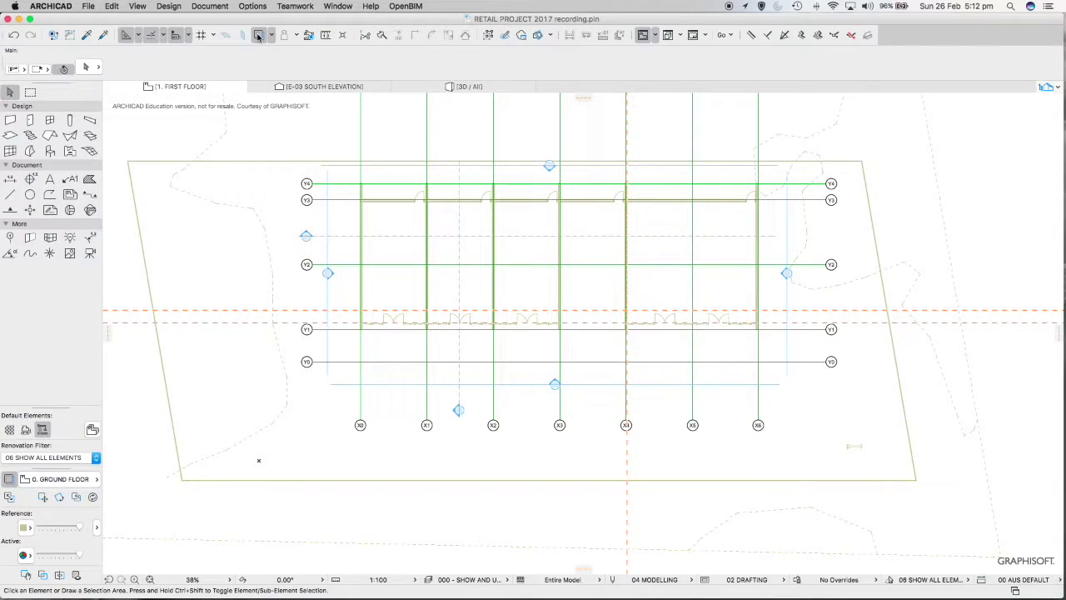
left_click(258, 36)
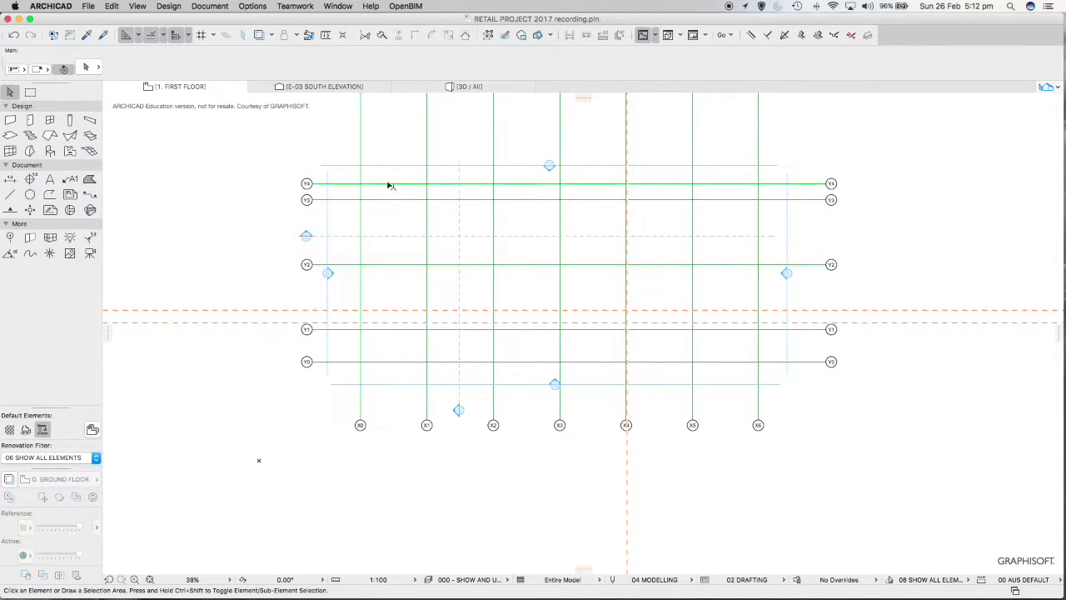
left_click(259, 37)
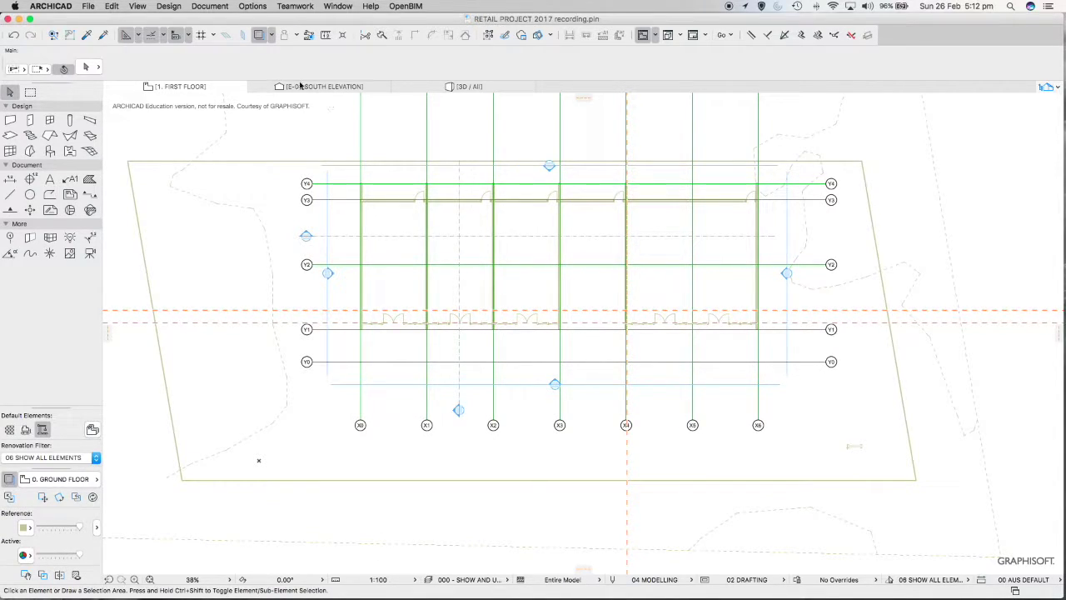
Step: Choose 0. GROUND FLOOR as the trace reference beneath the first-floor plan
left_click(272, 36)
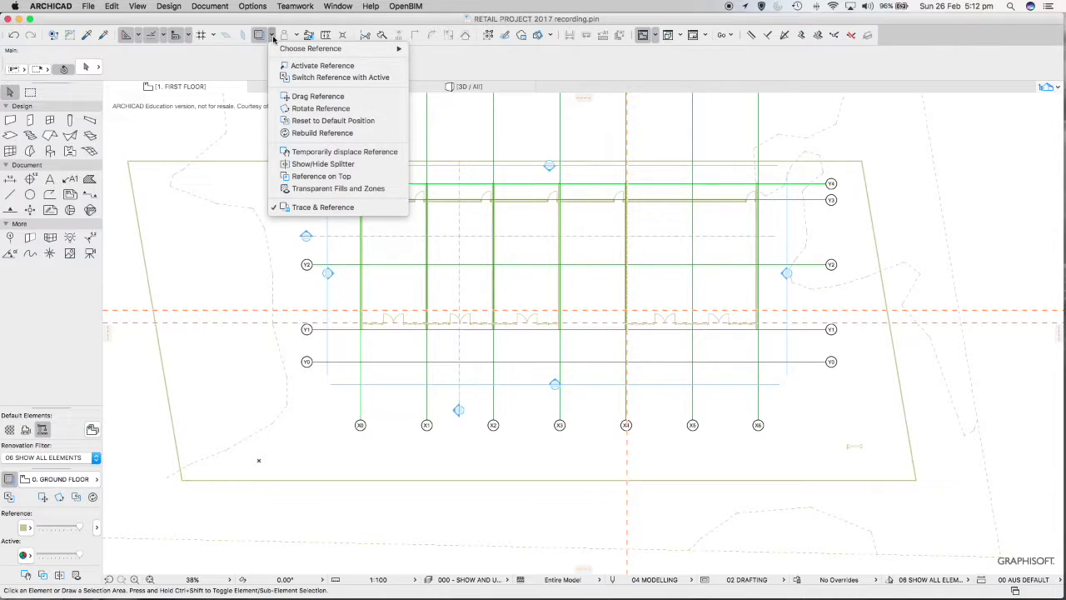
mouse_move(284, 53)
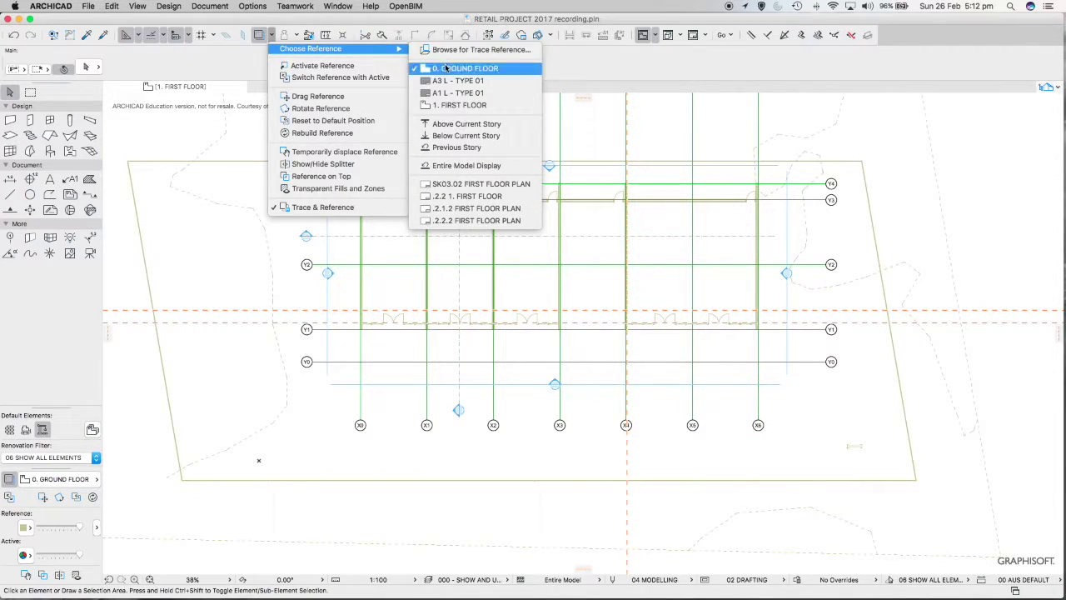
left_click(489, 70)
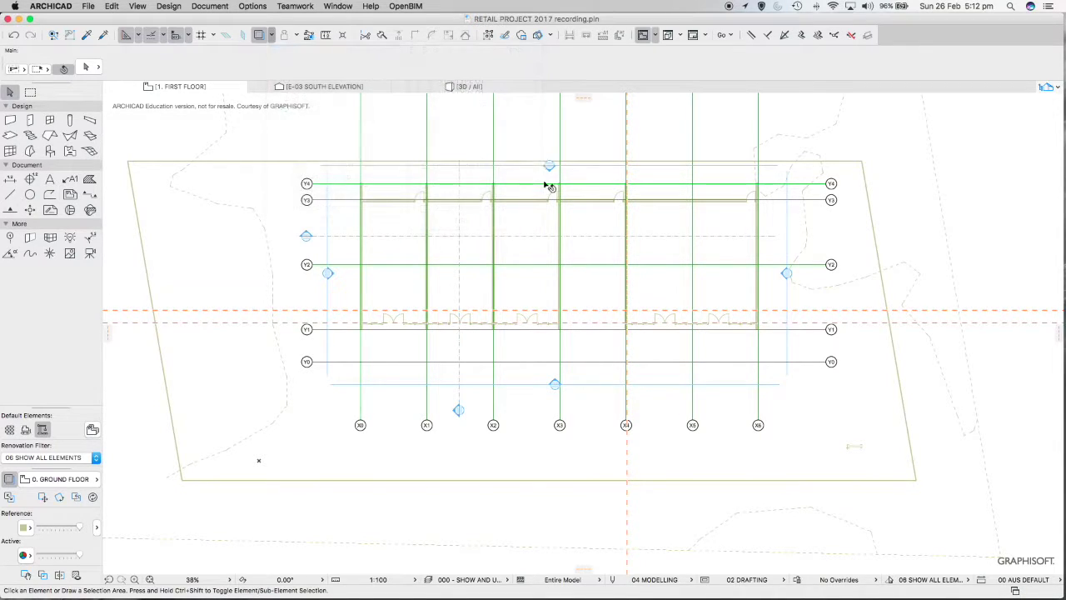
mouse_move(545, 185)
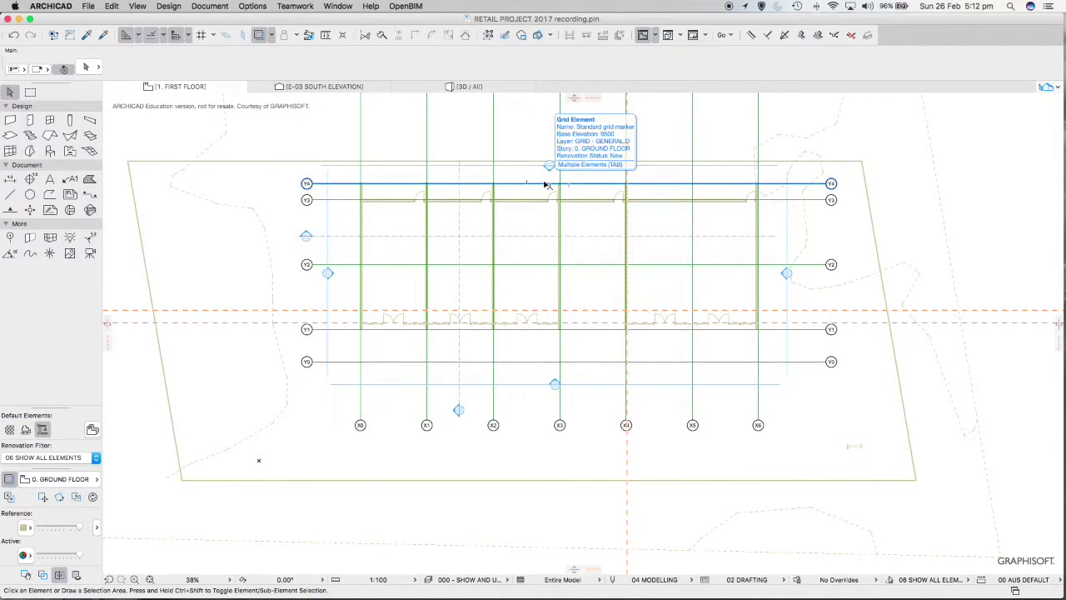
middle_click_drag(445, 244, 407, 282)
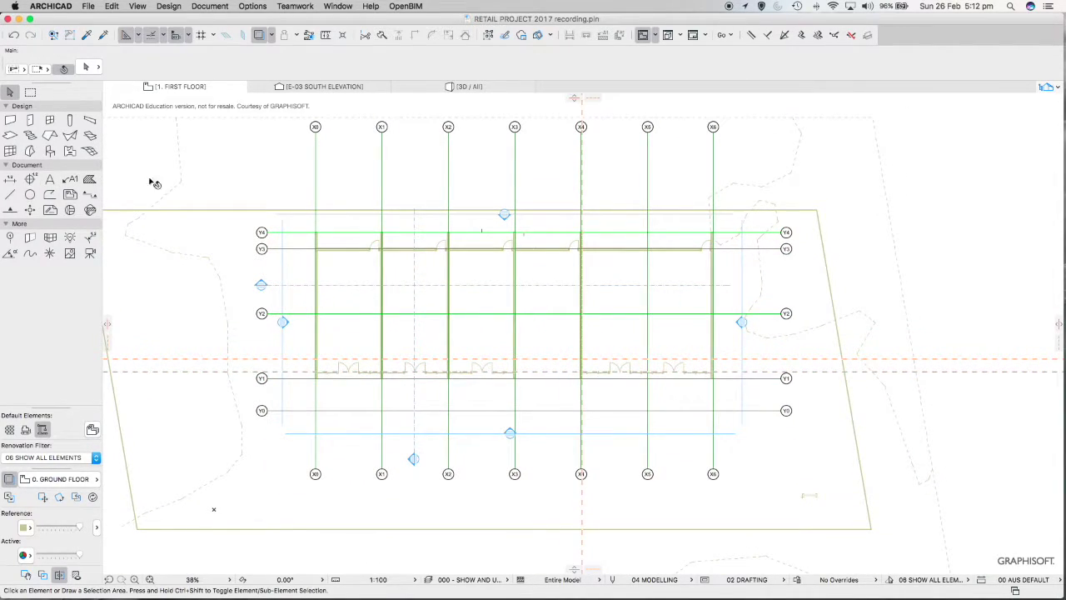
Step: Set the Beam tool defaults to layer BEAMS - INTERIOR.M and a complex-profile structure using the PFC300X90 profile
left_click(90, 121)
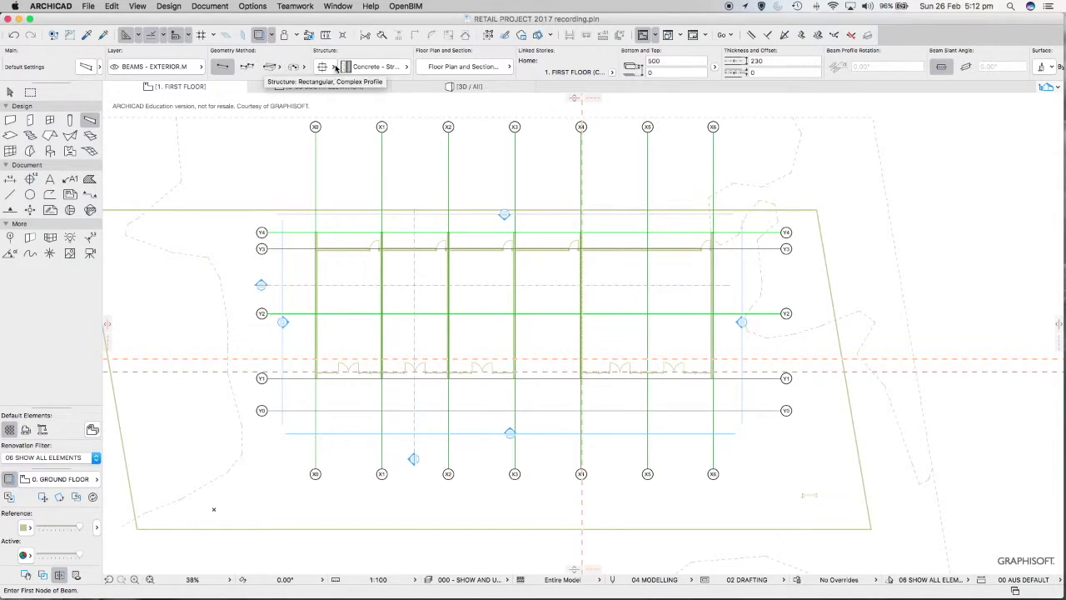
left_click_drag(330, 67, 361, 67)
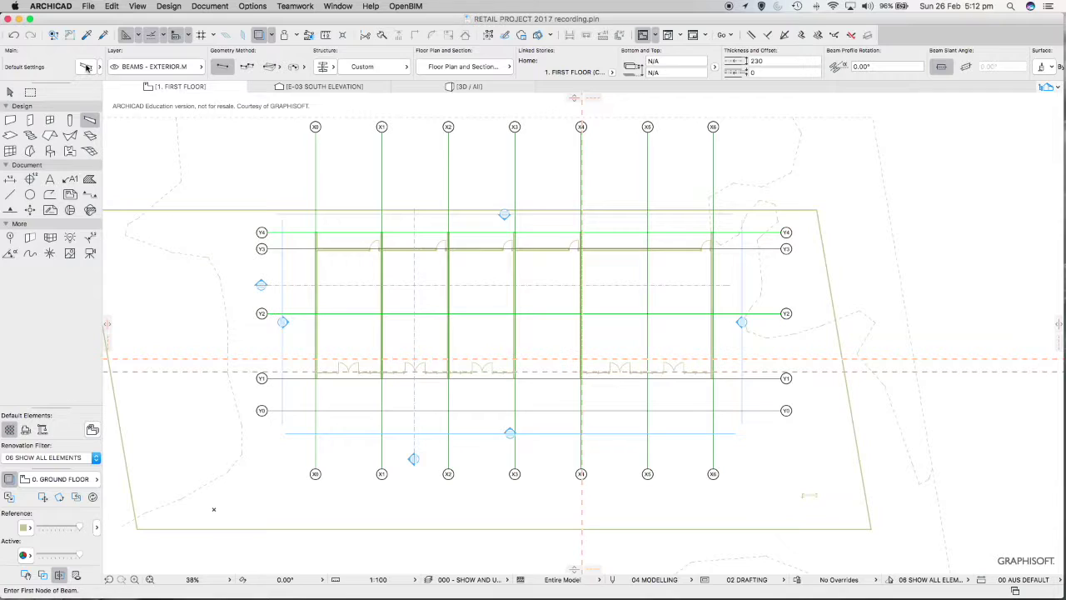
left_click(172, 68)
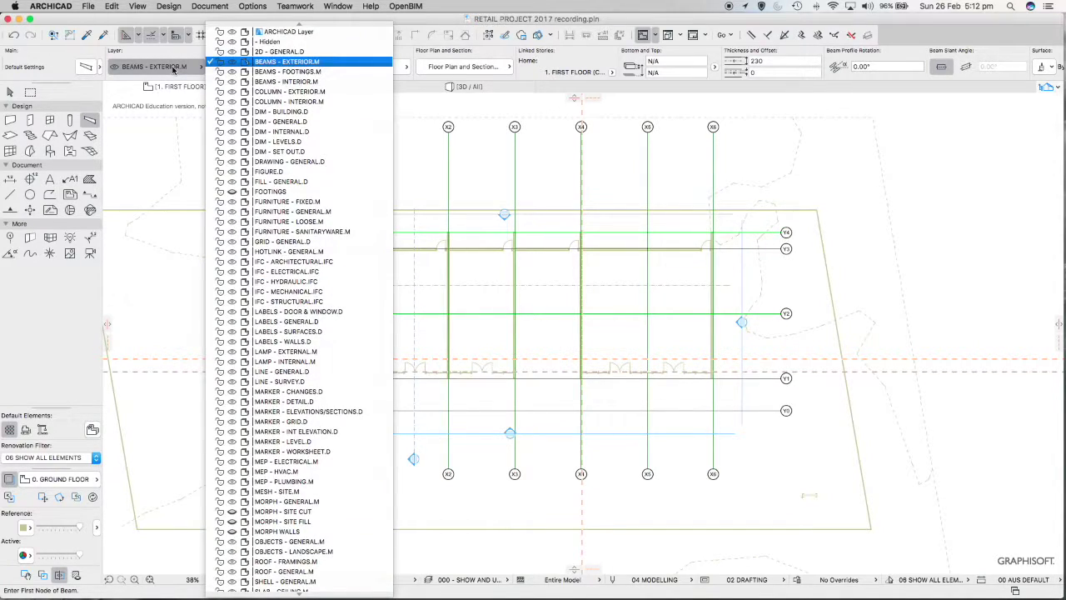
left_click(291, 83)
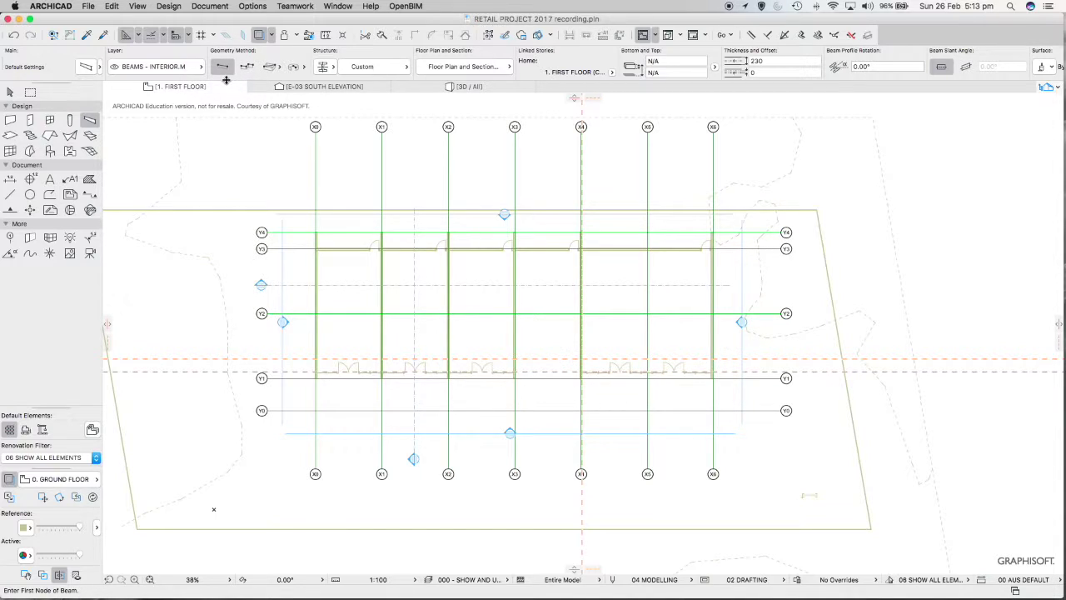
left_click_drag(330, 69, 362, 66)
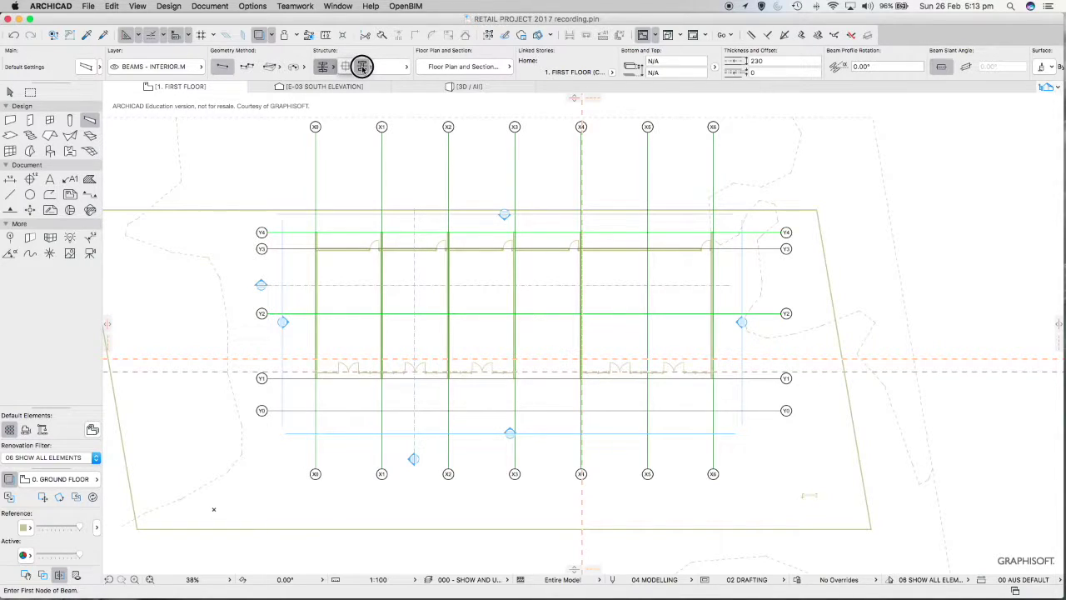
left_click_drag(362, 67, 363, 66)
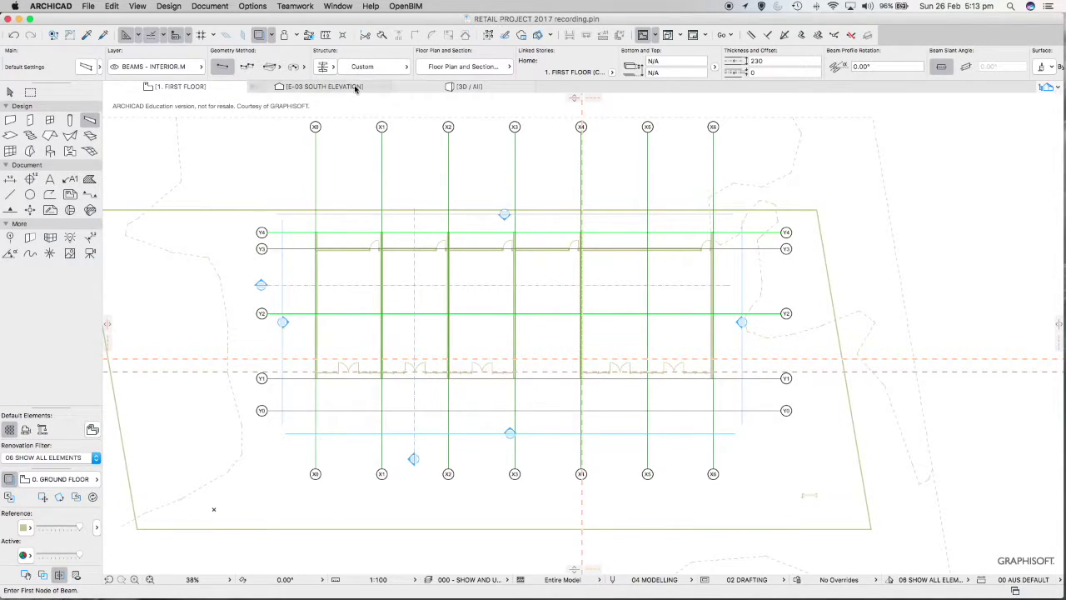
left_click(368, 68)
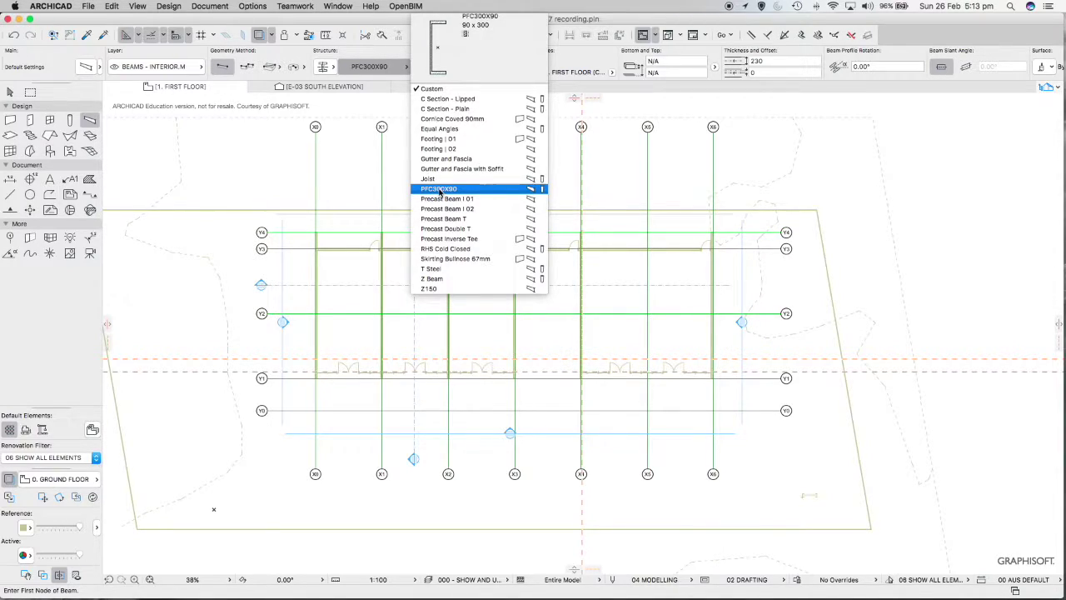
left_click(440, 189)
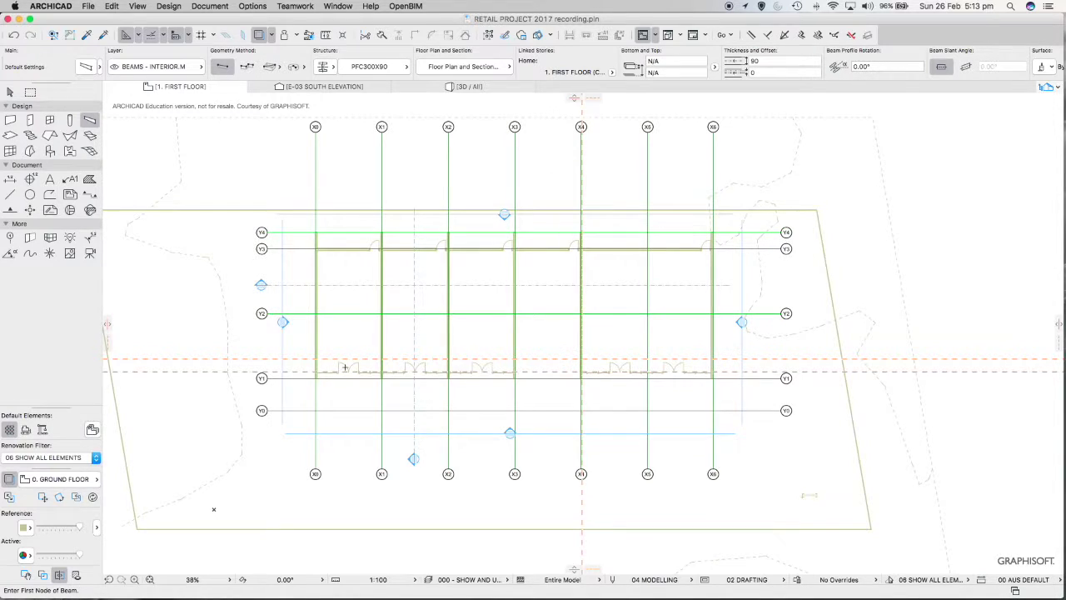
Step: Draw a horizontal PFC300X90 beam about 6010 mm long between the X1 and X2 walls, just inside the shopfront doors
scroll(344, 368, "up", 5)
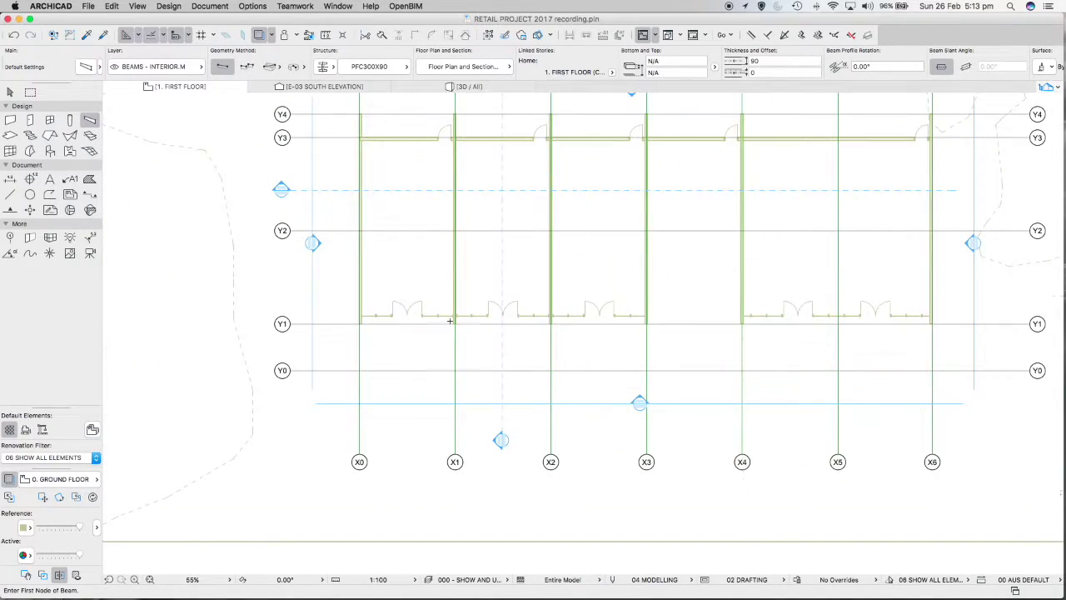
scroll(488, 320, "up", 2)
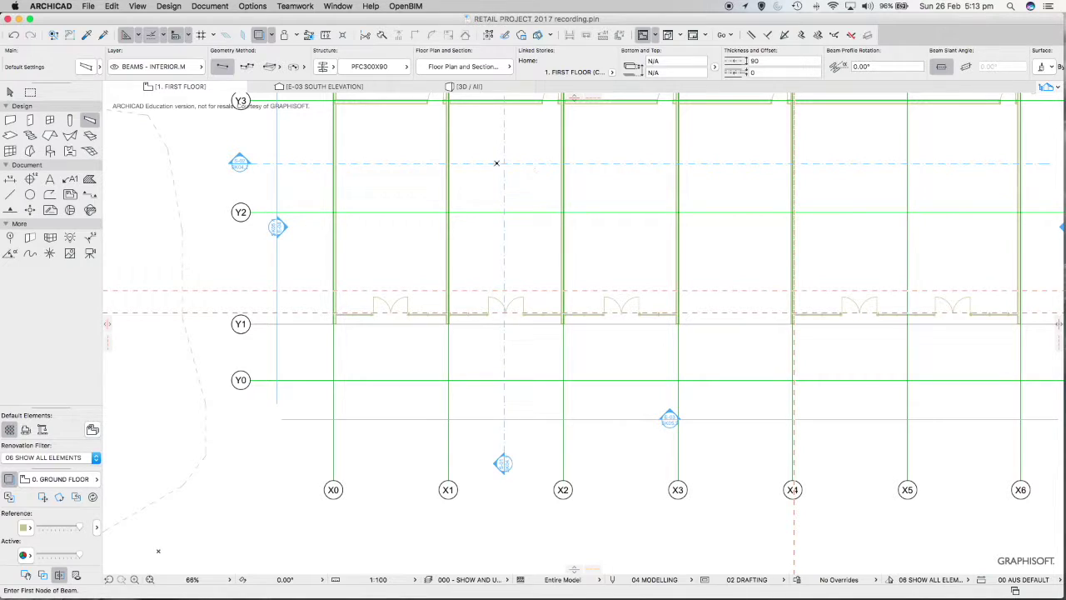
scroll(478, 310, "up", 4)
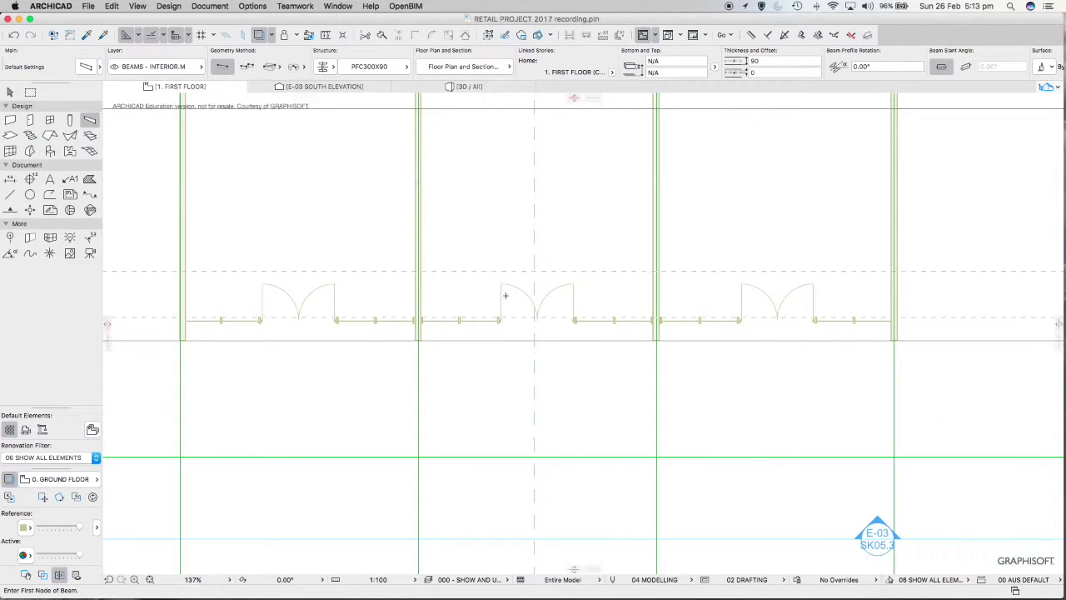
scroll(478, 303, "down", 6)
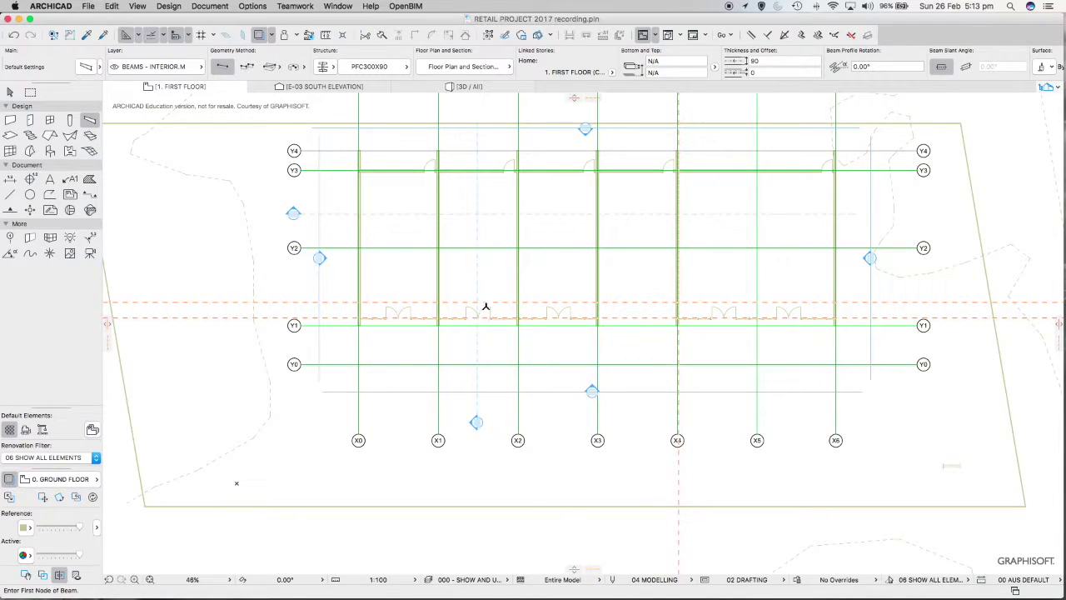
scroll(478, 304, "up", 7)
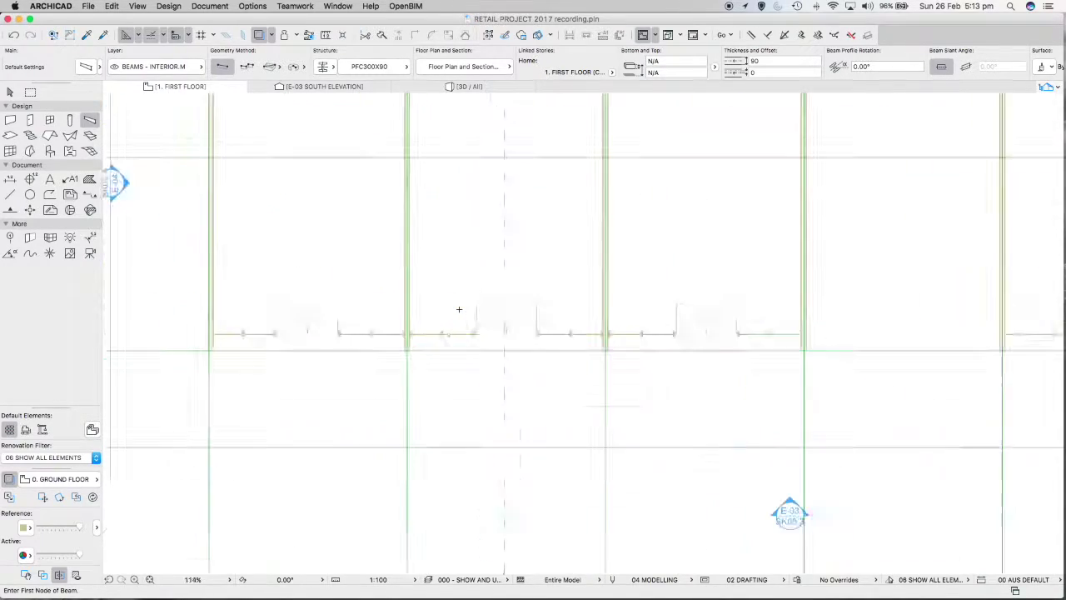
scroll(459, 308, "up", 1)
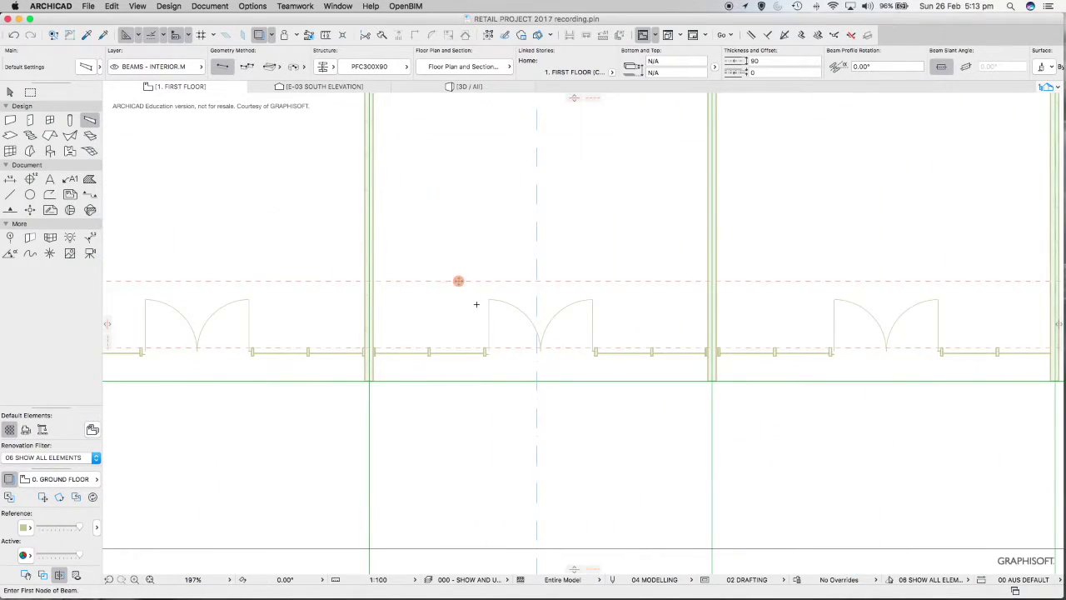
left_click(373, 301)
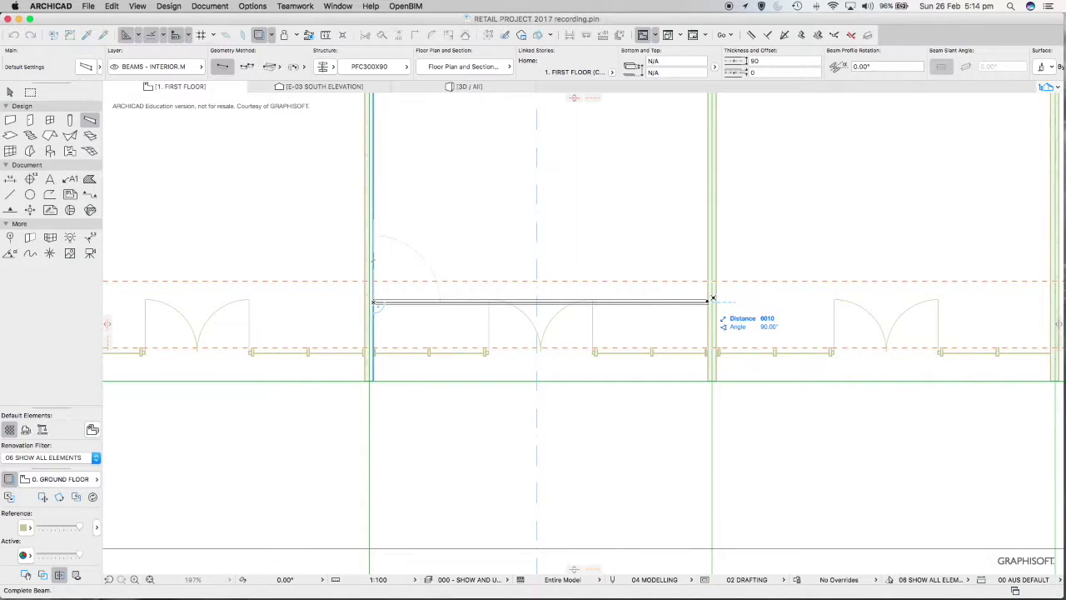
left_click(712, 298)
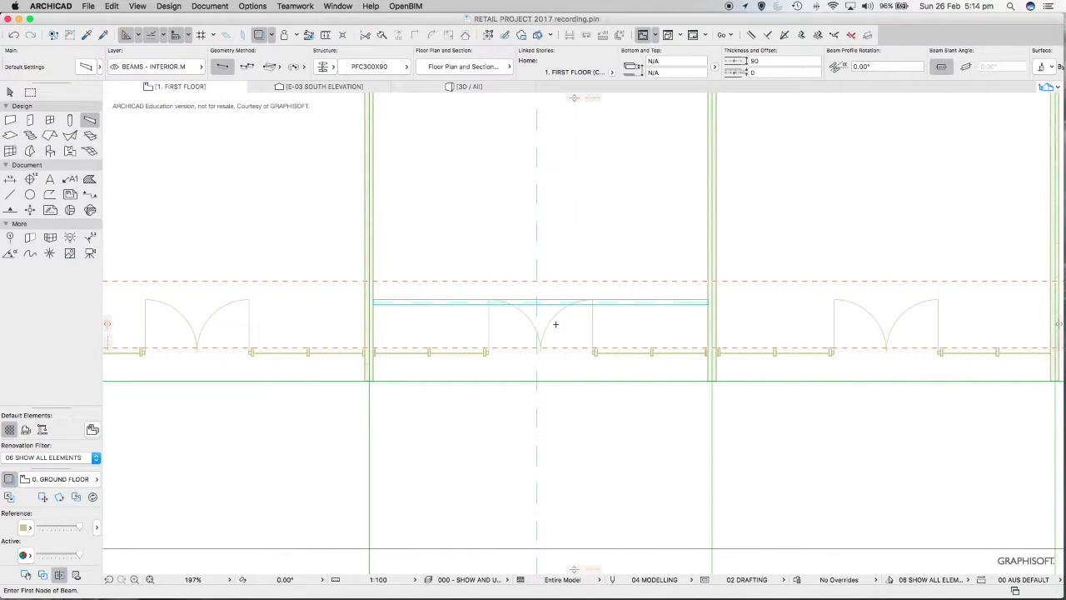
key("Escape")
scroll(557, 329, "down", 5)
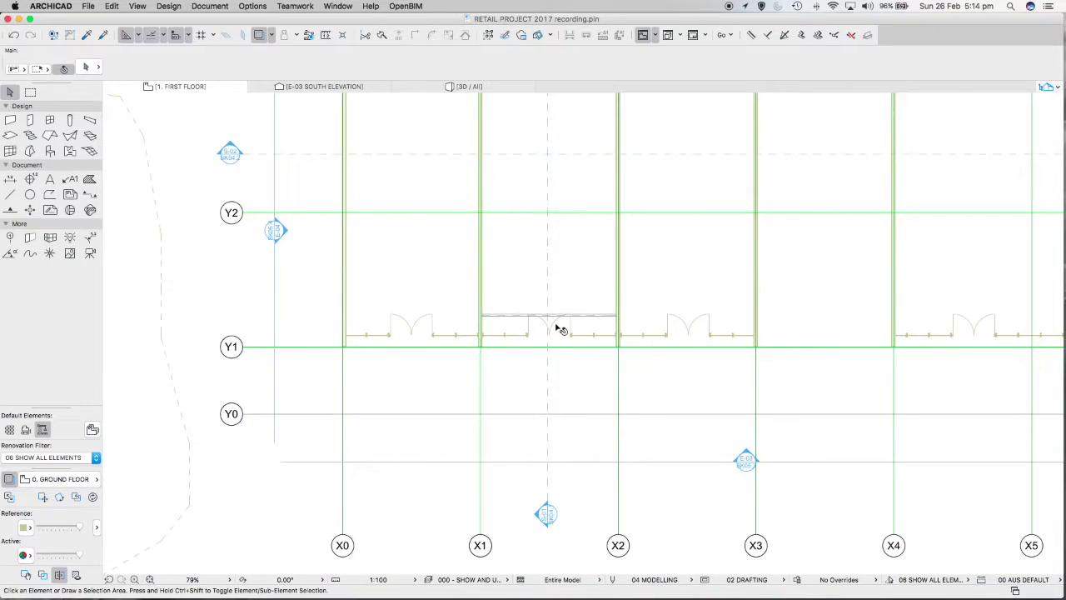
Step: Check the ID of the section line crossing the new beam, and leave it deselected
left_click(552, 389)
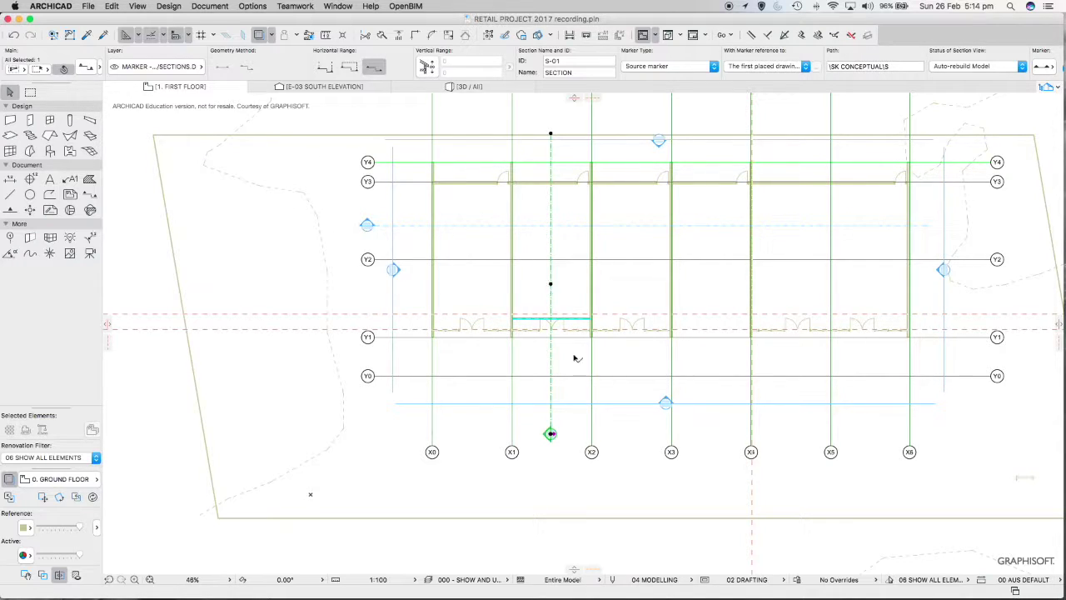
key("Escape")
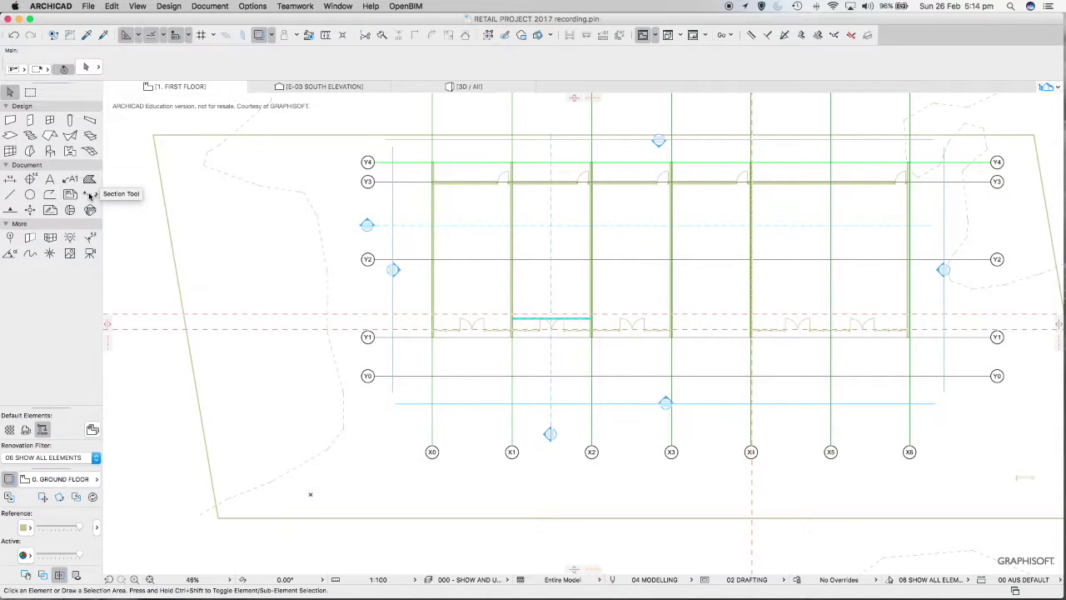
left_click(552, 295)
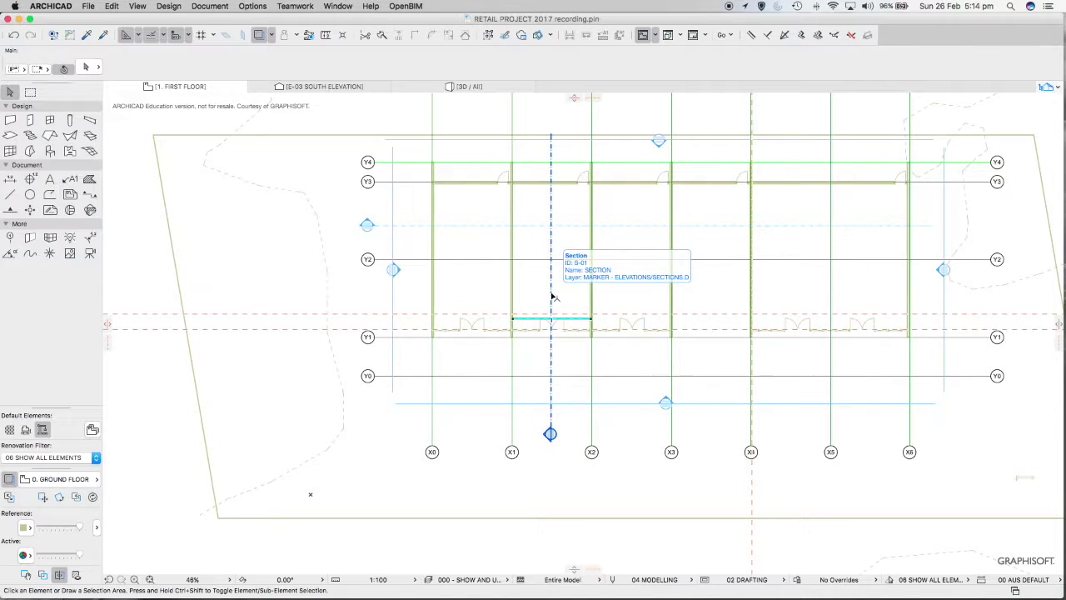
key("Escape")
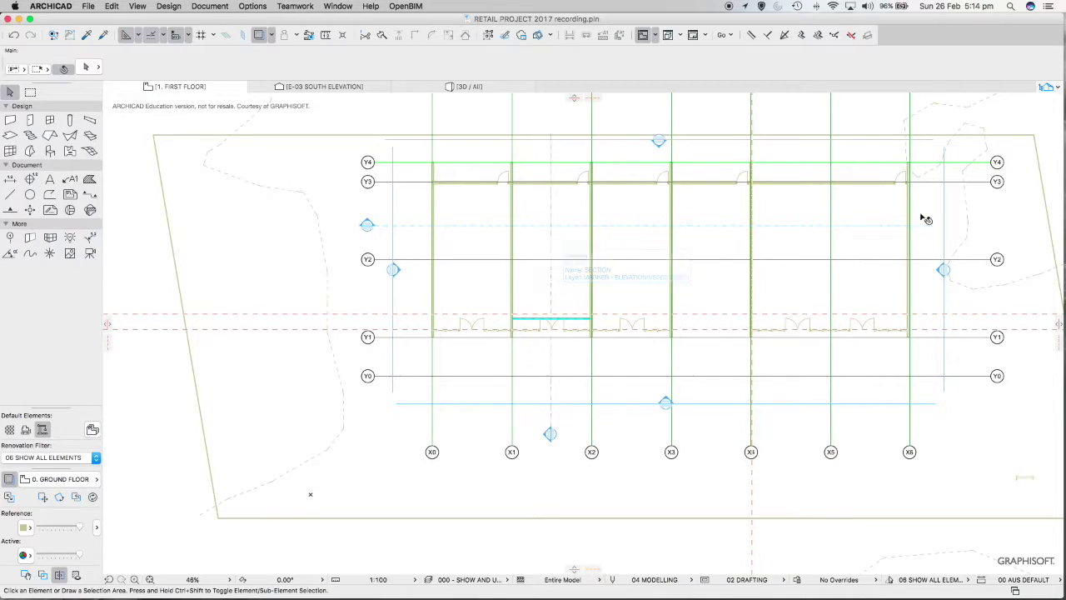
Step: Open the S-01 section to view the new channel beam in profile near grid Y1
left_click(1059, 87)
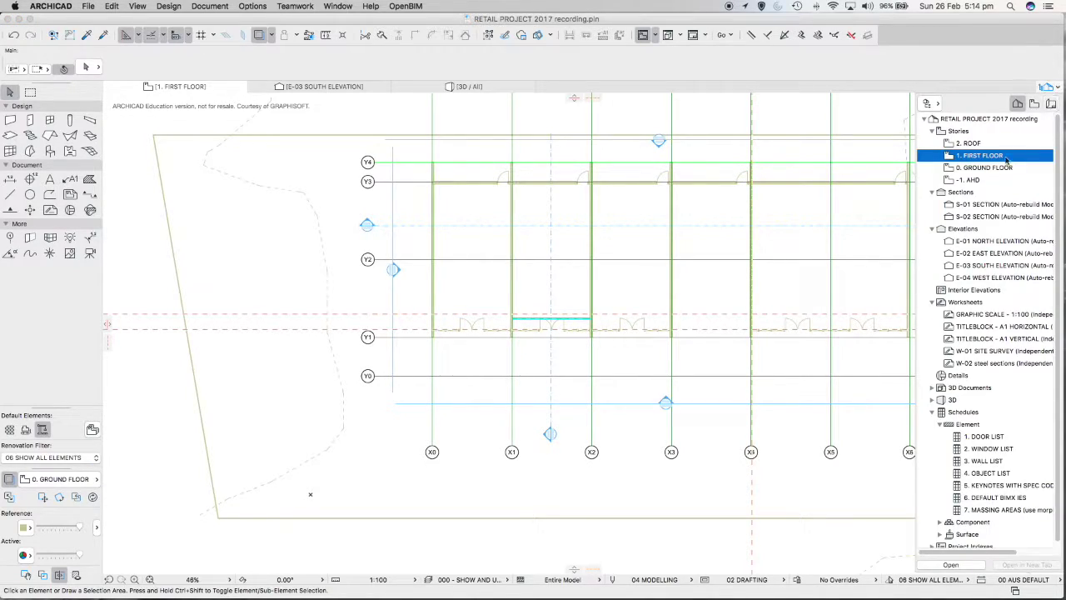
left_click(966, 206)
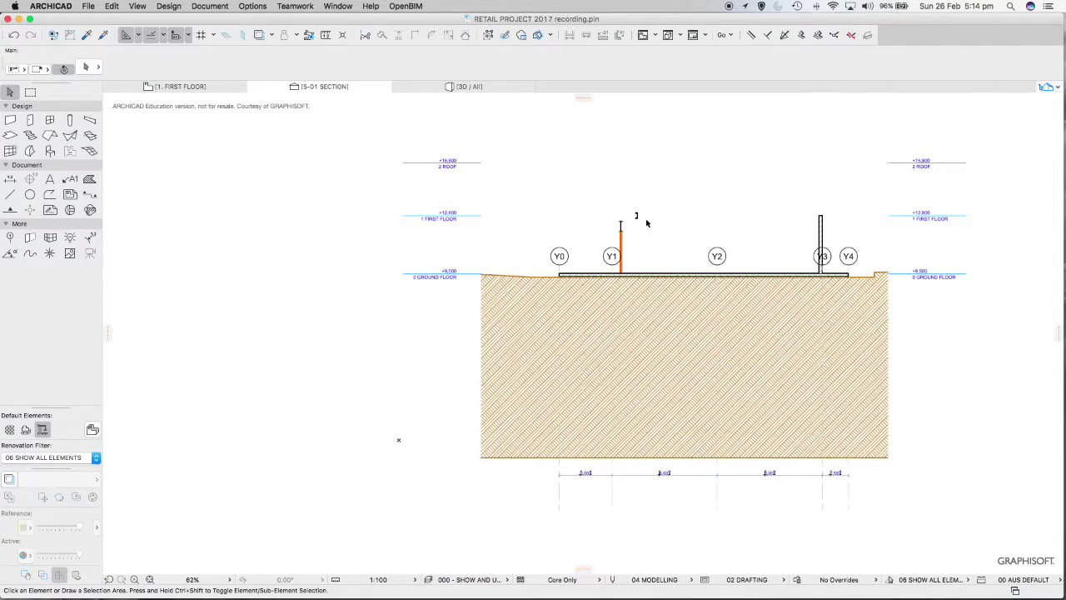
scroll(646, 222, "up", 5)
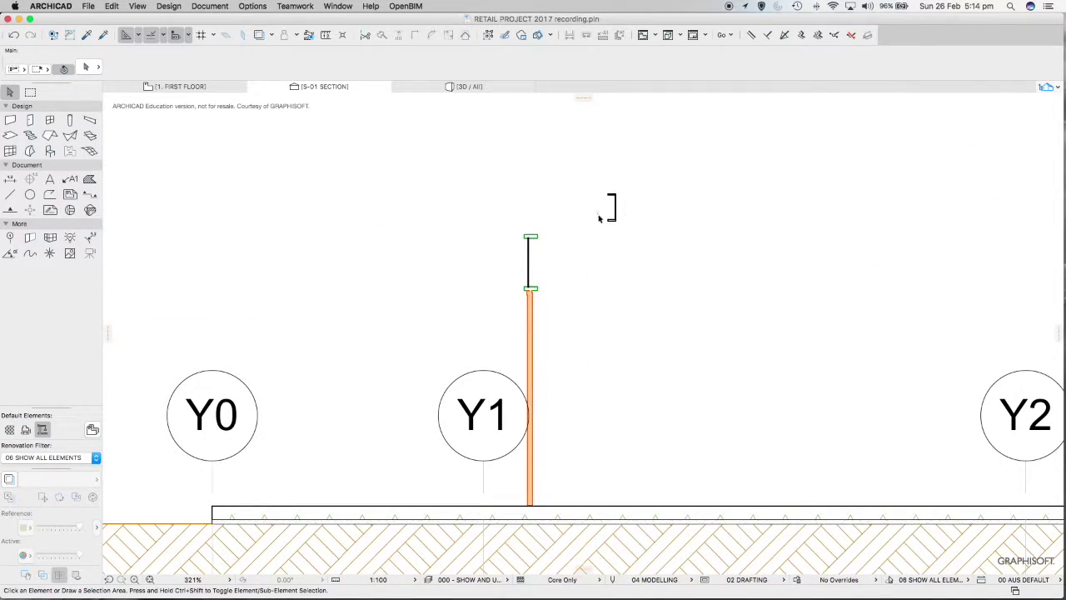
Step: Mirror the PFC300X90 beam in section about the vertical back face of its web
scroll(604, 231, "down", 3)
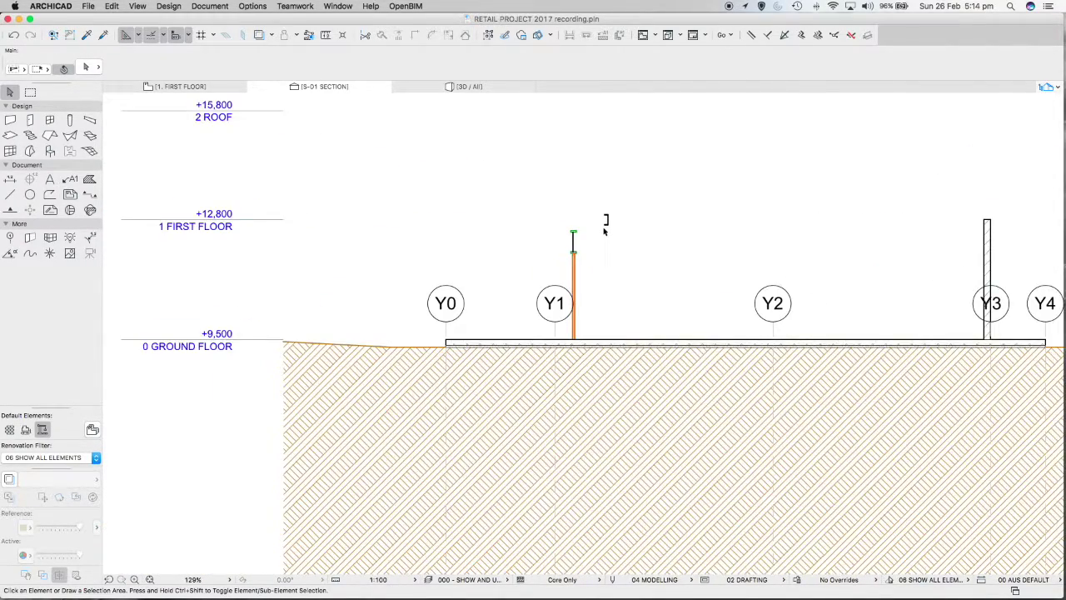
scroll(605, 231, "up", 1)
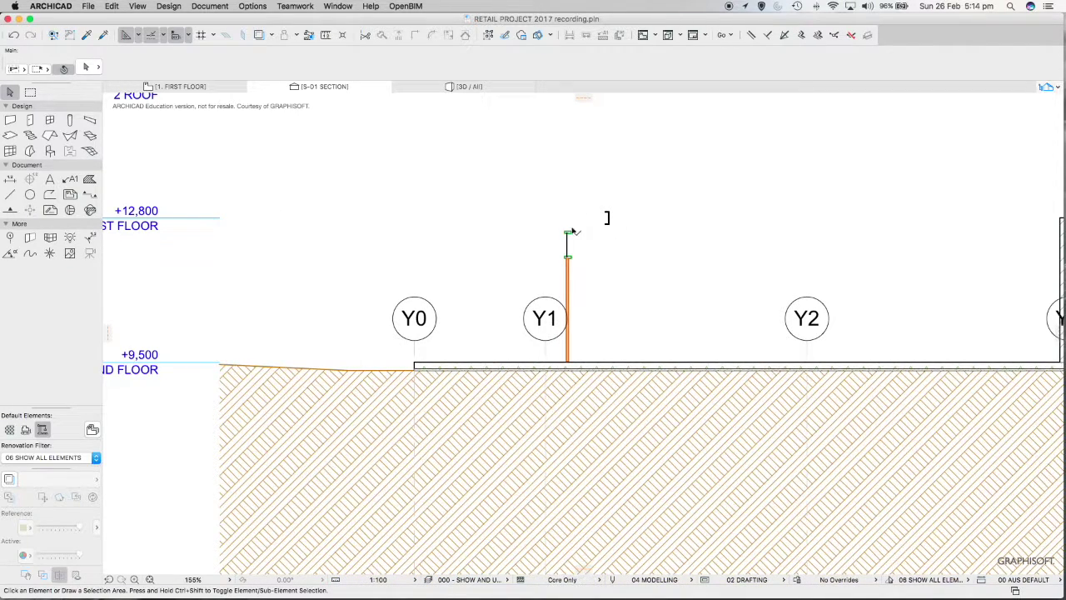
scroll(569, 234, "up", 4)
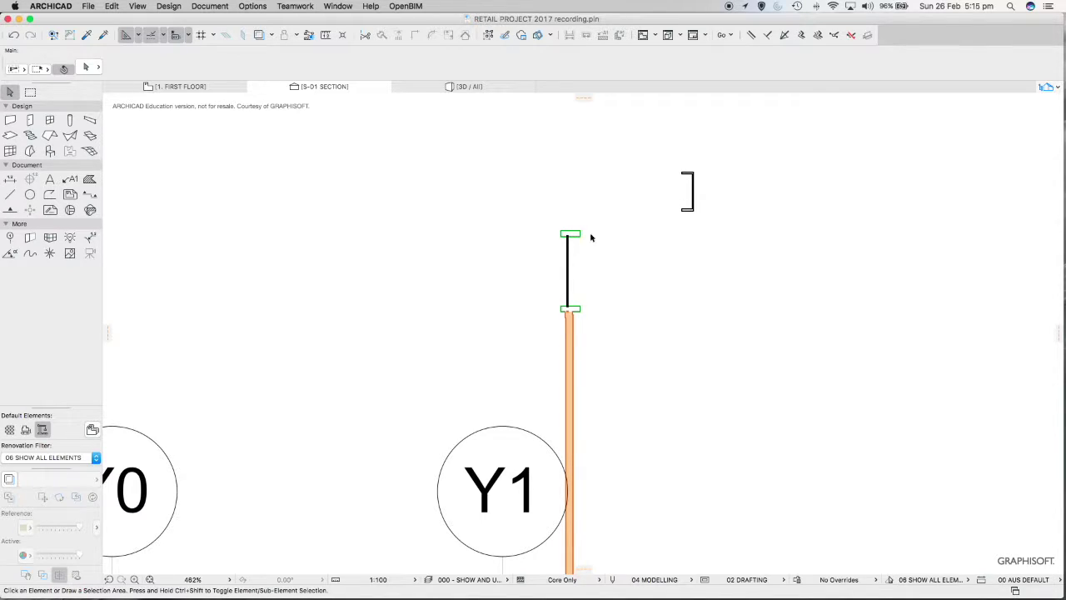
left_click(692, 208)
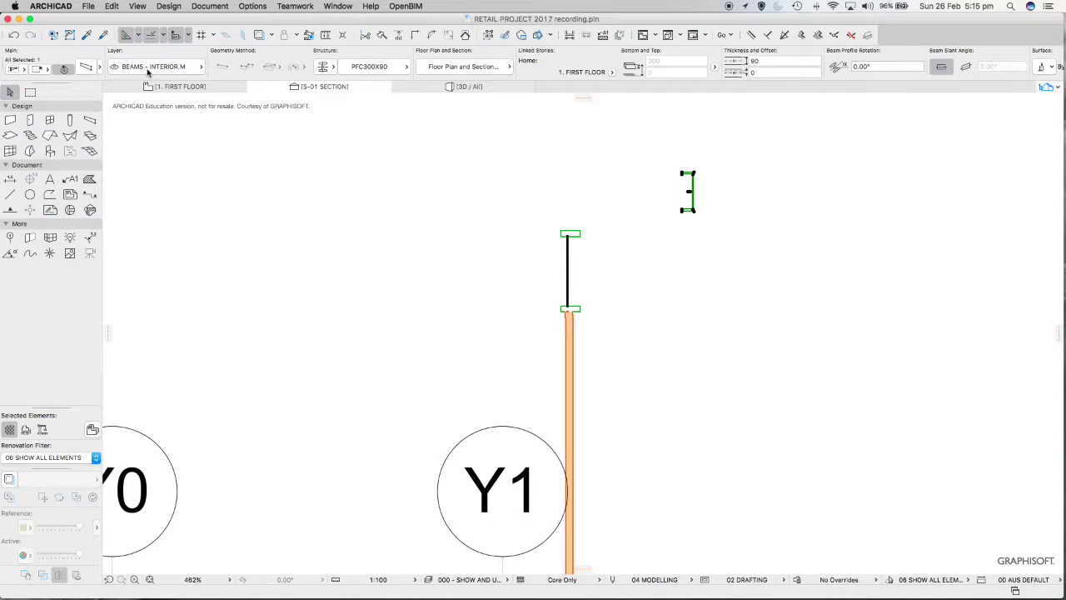
middle_click_drag(754, 185, 608, 248)
scroll(554, 251, "up", 5)
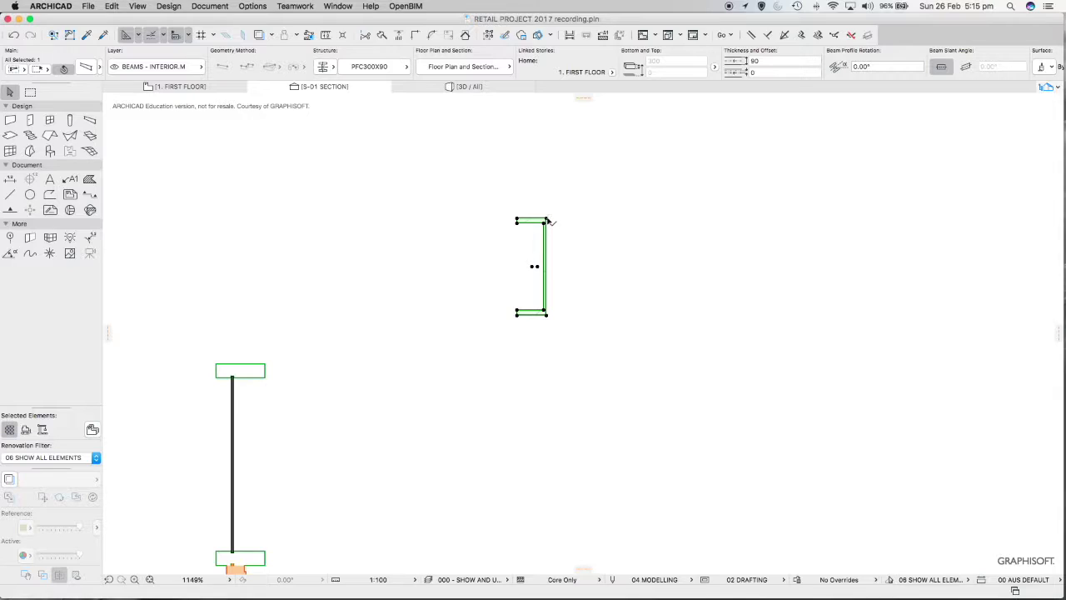
left_click(546, 221)
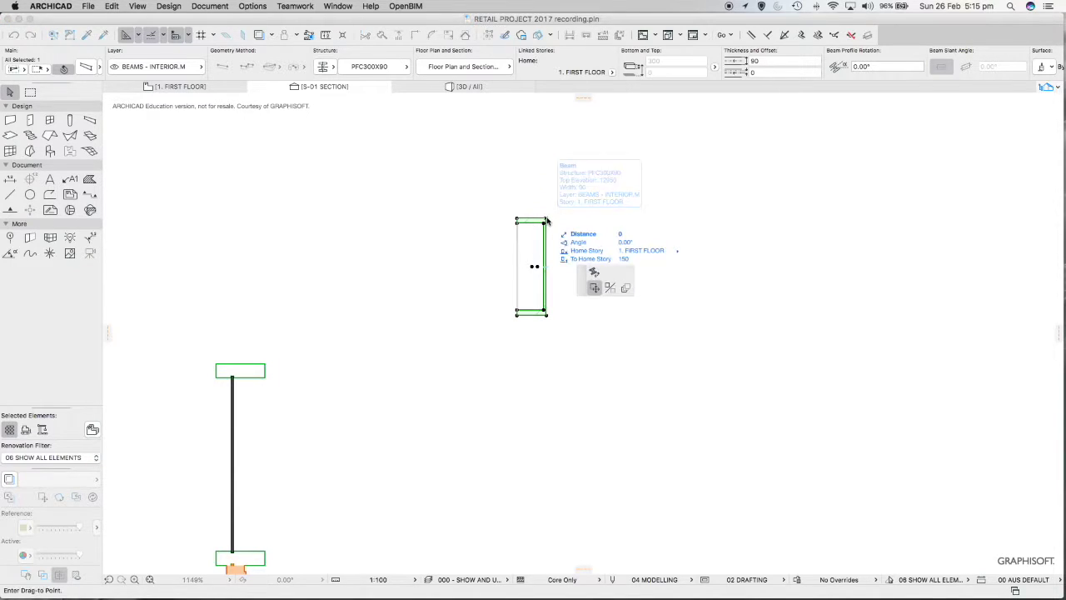
left_click(610, 288)
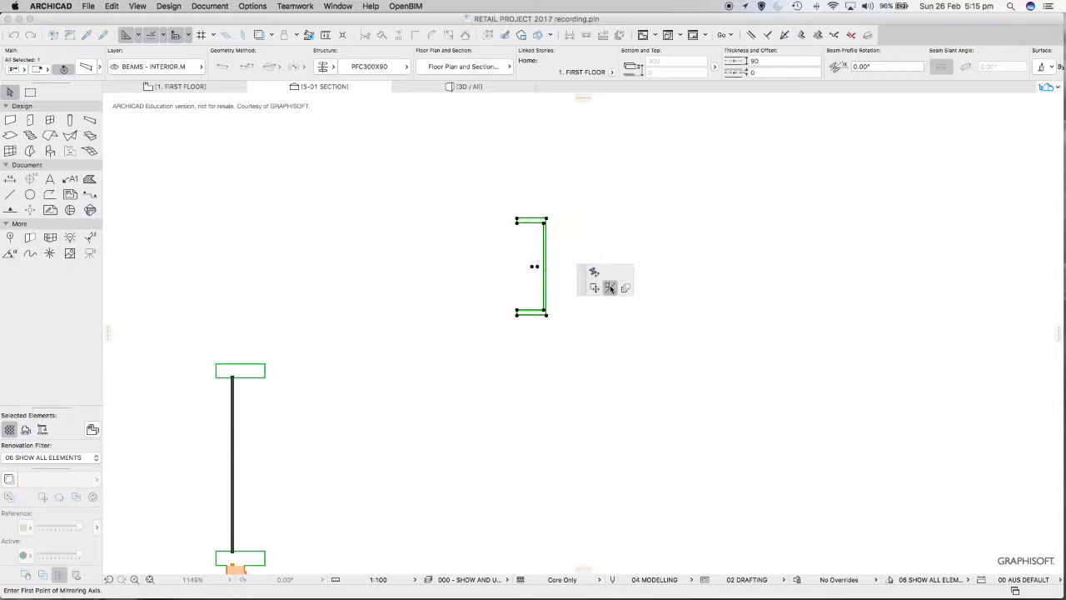
left_click(546, 220)
left_click(547, 312)
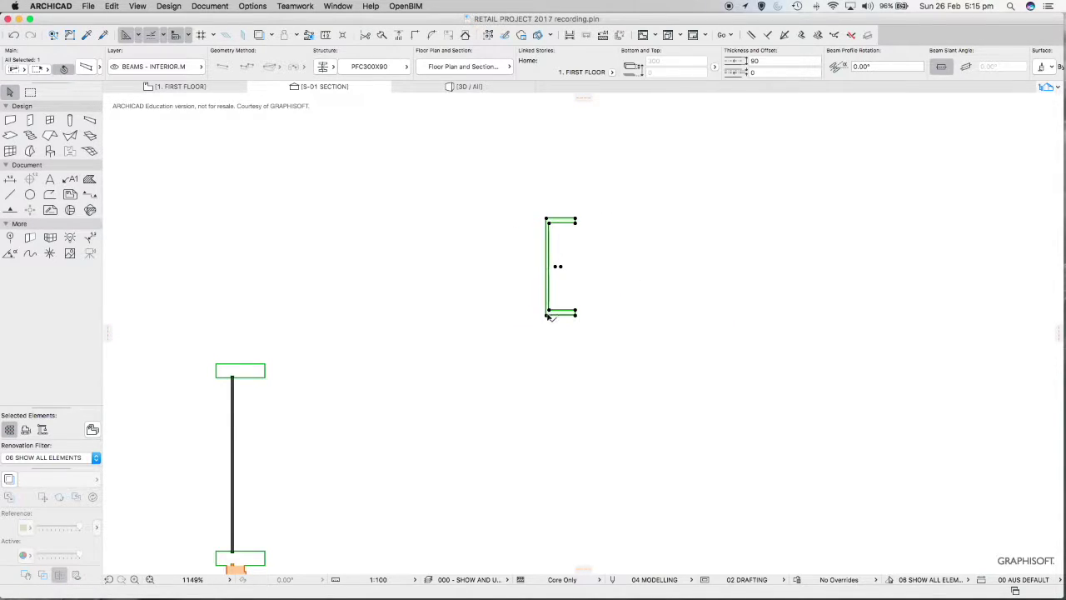
left_click(593, 287)
Step: Move the channel beam so its lower web corner sits on the outer upper corner of the shopfront's top frame
scroll(593, 286, "down", 4)
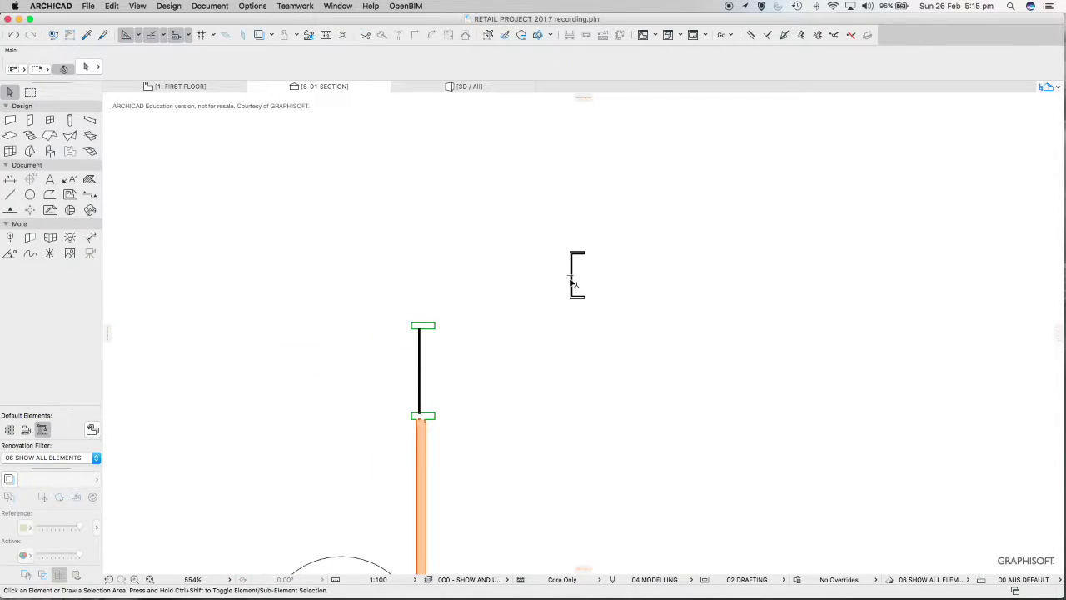
left_click(573, 285)
left_click(573, 301)
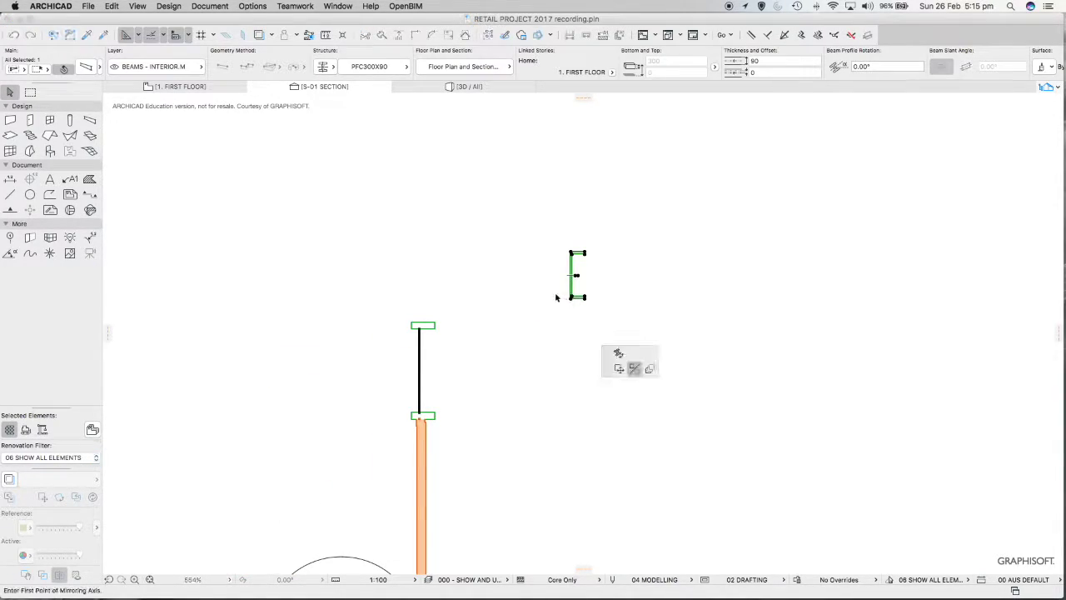
left_click(619, 369)
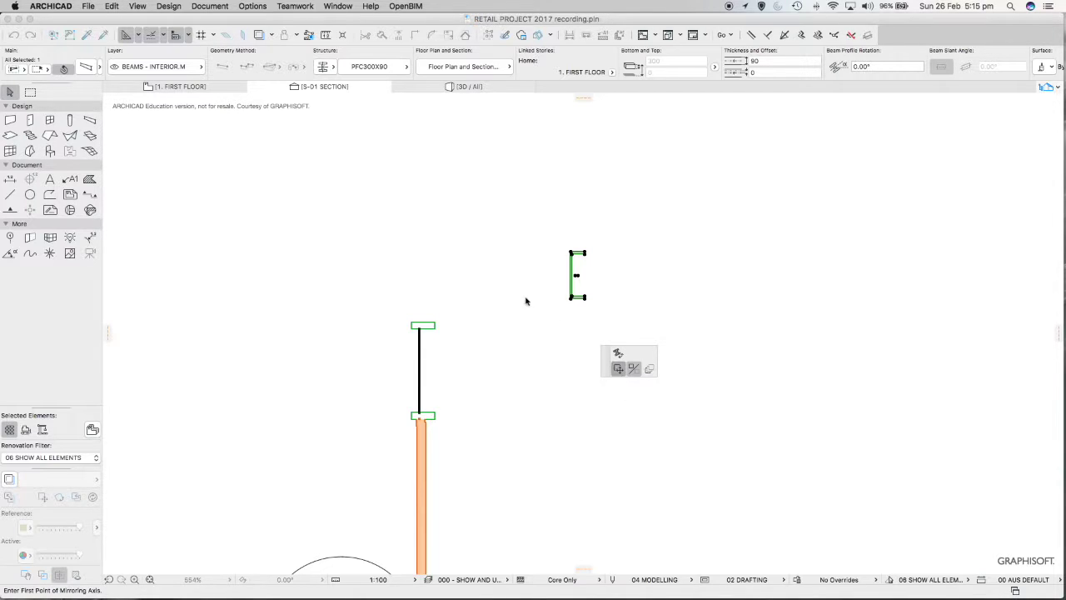
scroll(415, 316, "up", 5)
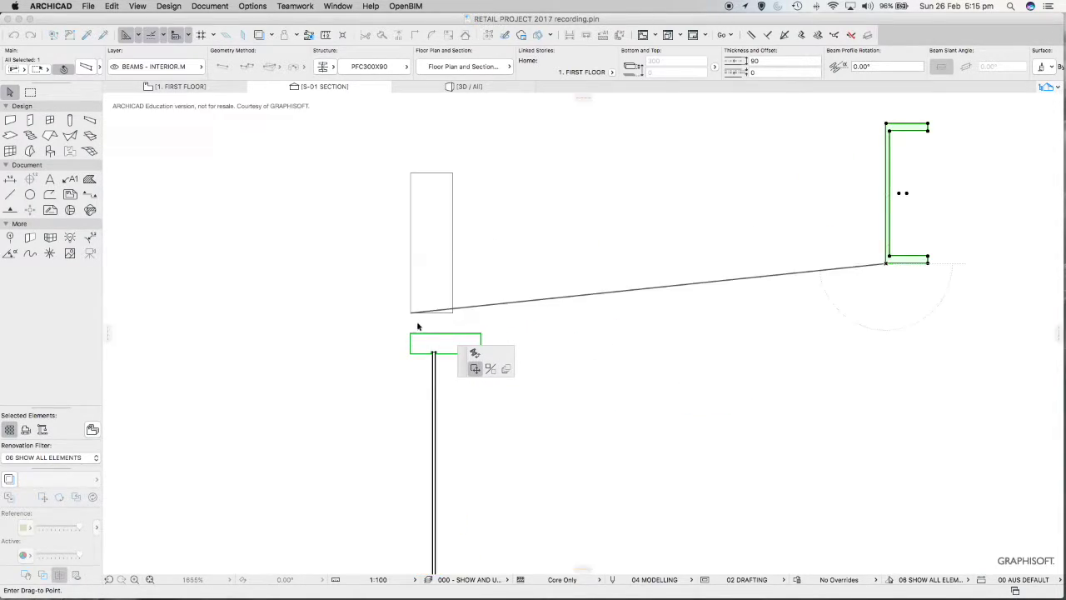
left_click(412, 333)
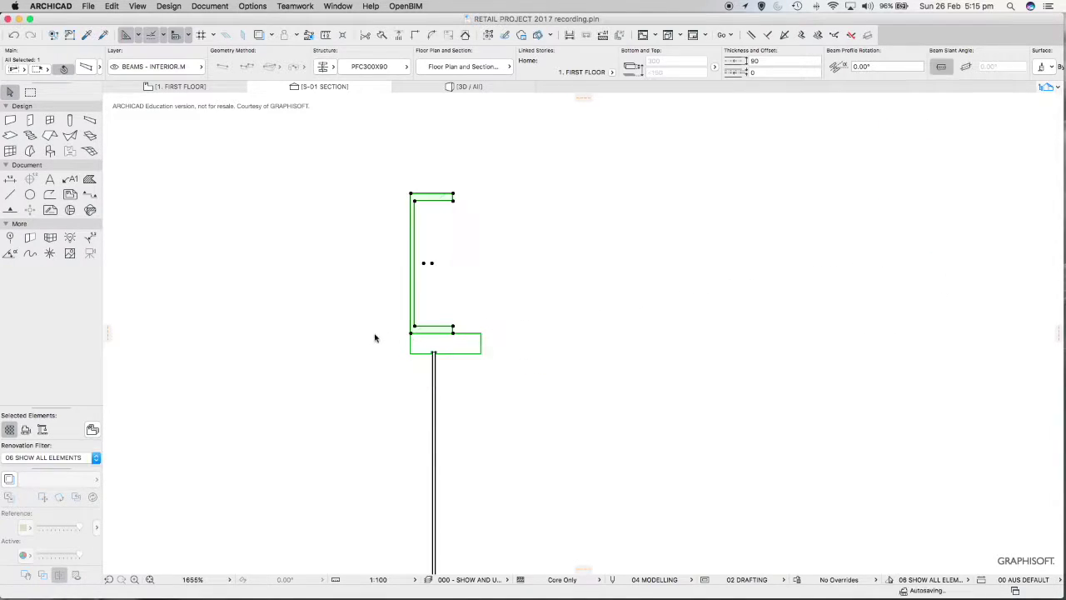
Step: Shift the channel beam 25 mm inward along the frame, and move it 5 mm back toward the outer edge
left_click(418, 223)
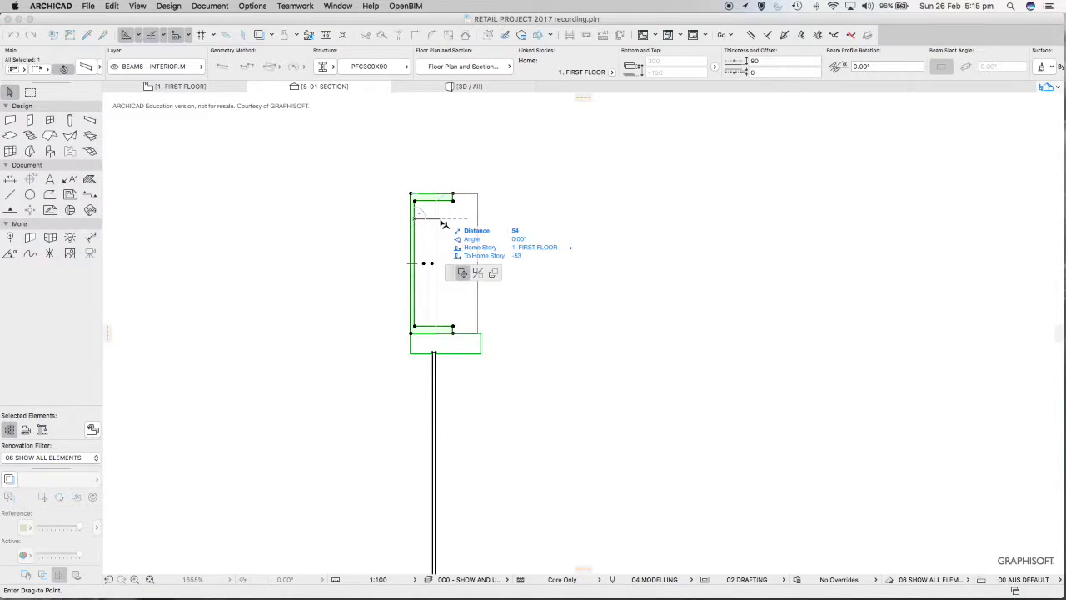
type("25")
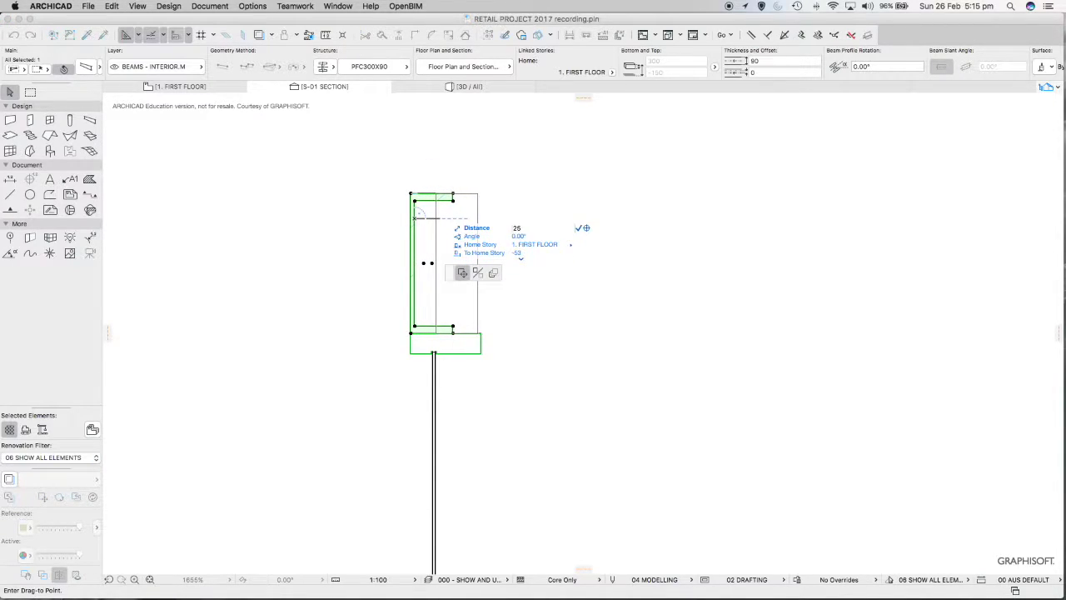
key("Return")
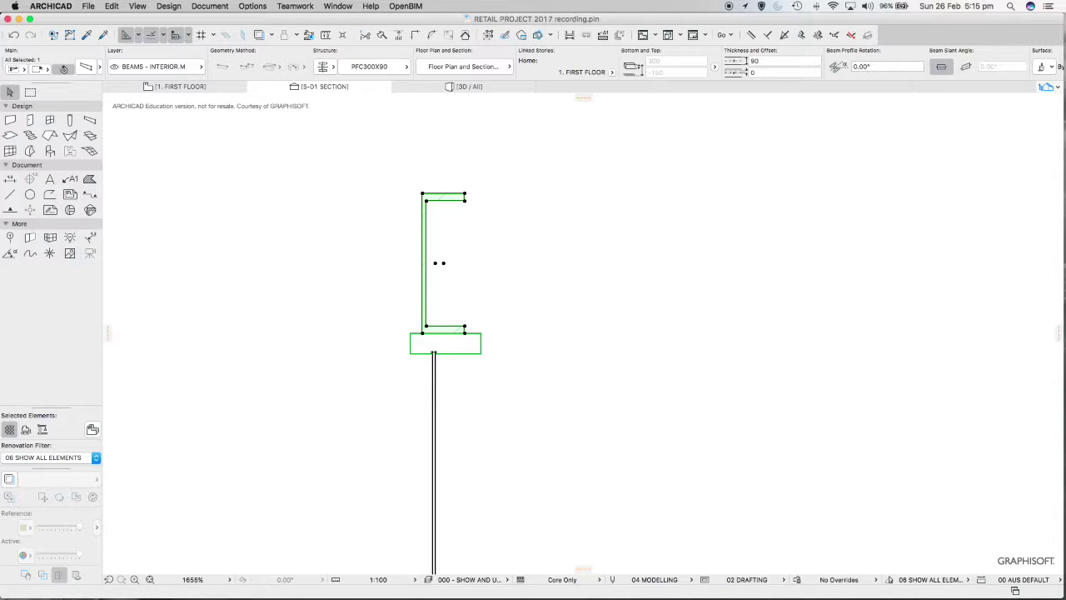
left_click(422, 194)
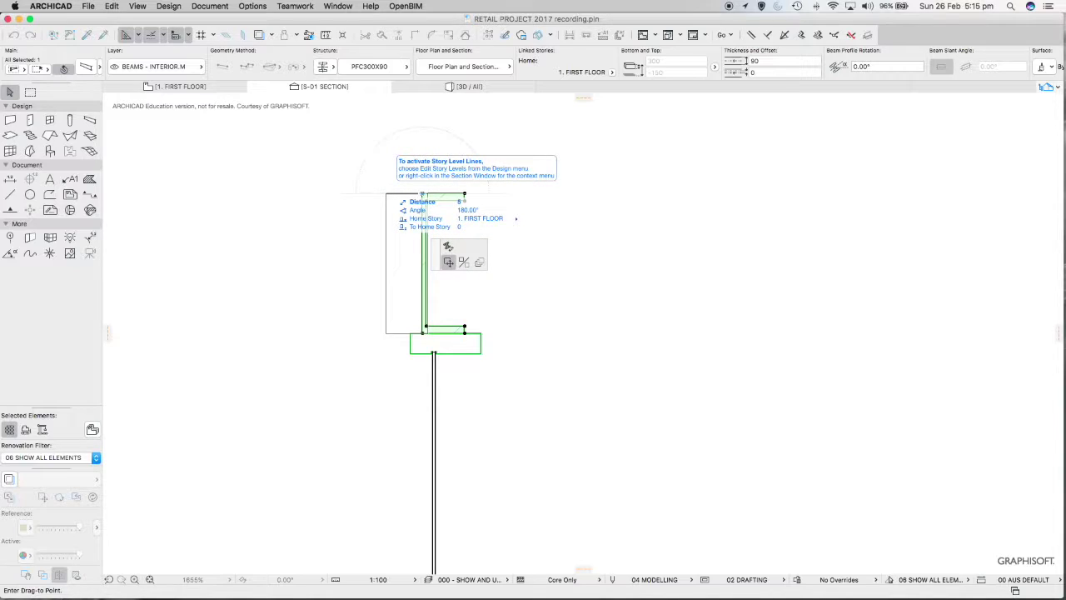
left_click(420, 195)
key("Escape")
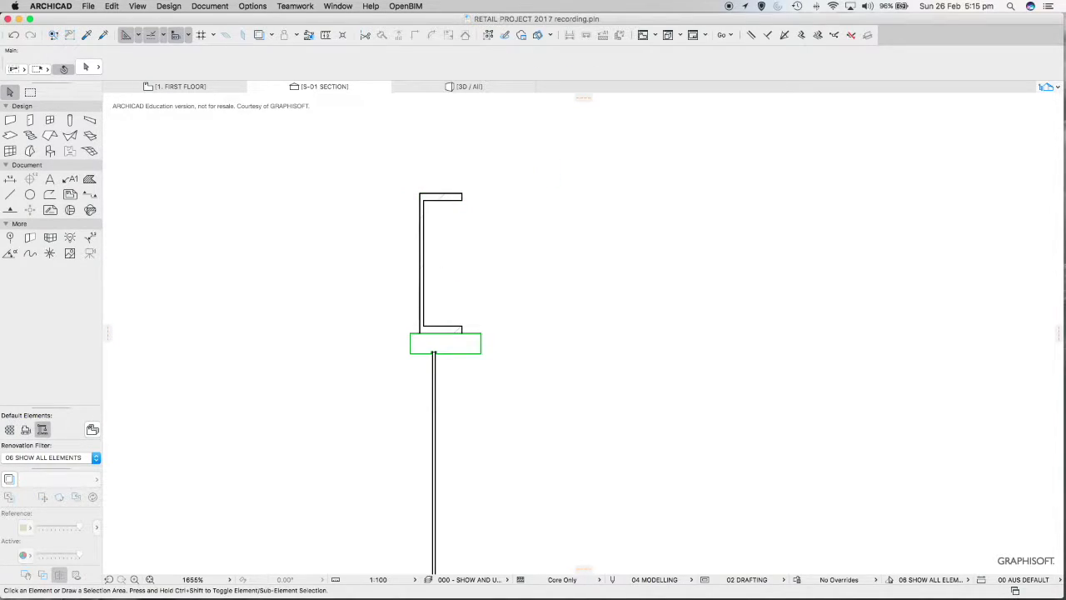
Step: Measure the offset from the beam's web to the frame's outer edge, and examine how the beam sits on the shopfront
left_click(326, 35)
scroll(406, 333, "up", 2)
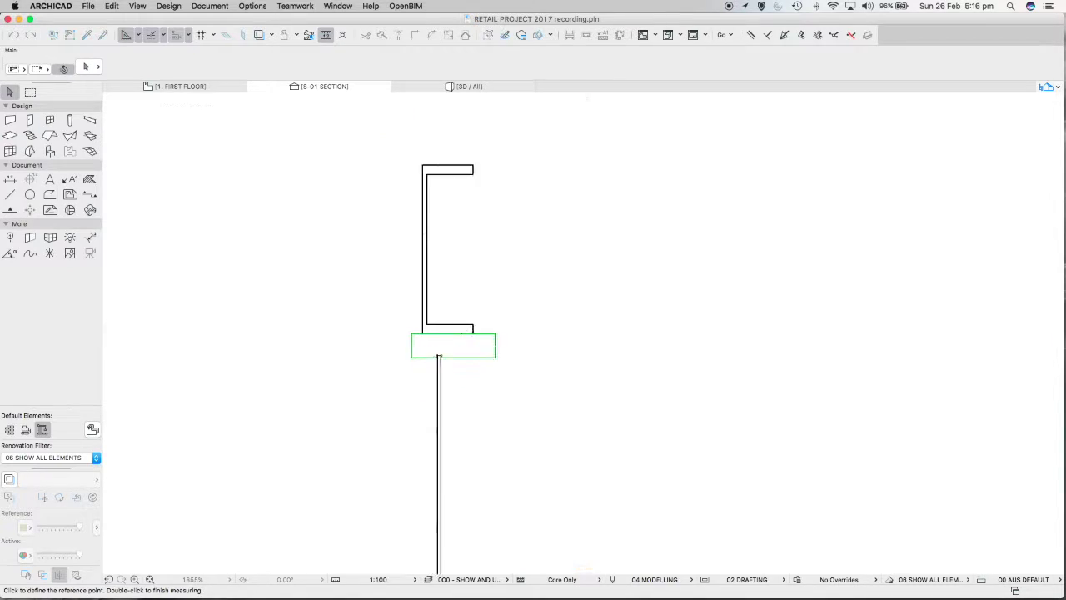
scroll(440, 357, "up", 3)
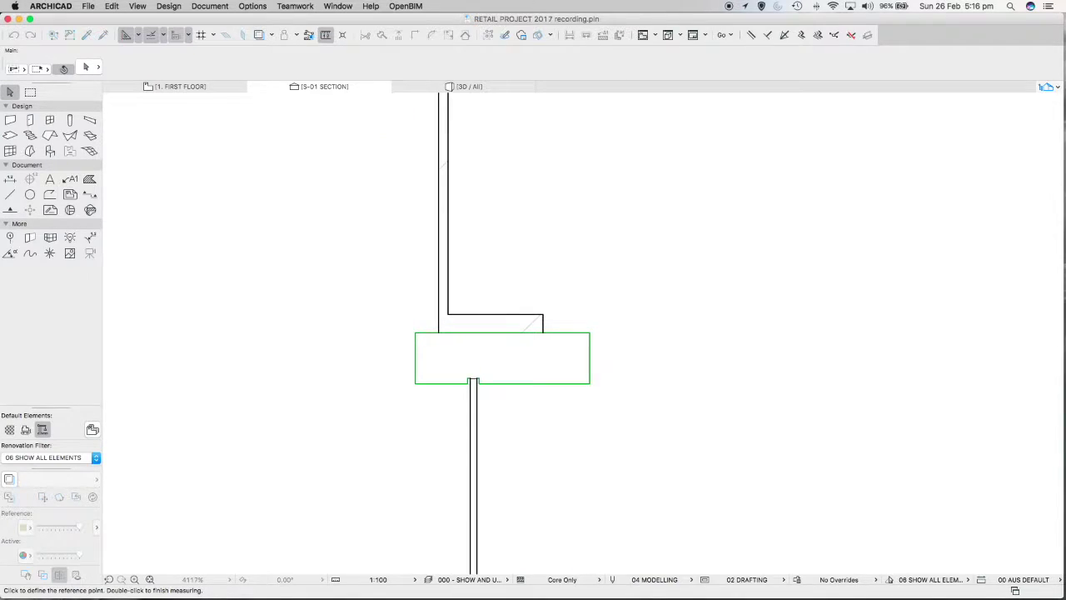
left_click(439, 334)
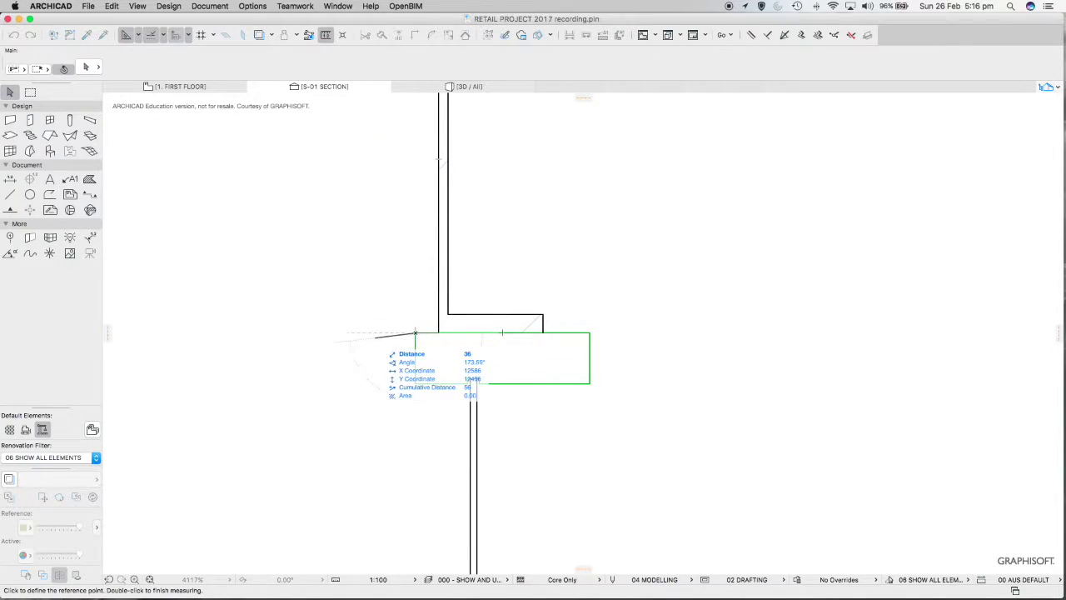
key("Escape")
scroll(412, 325, "down", 5)
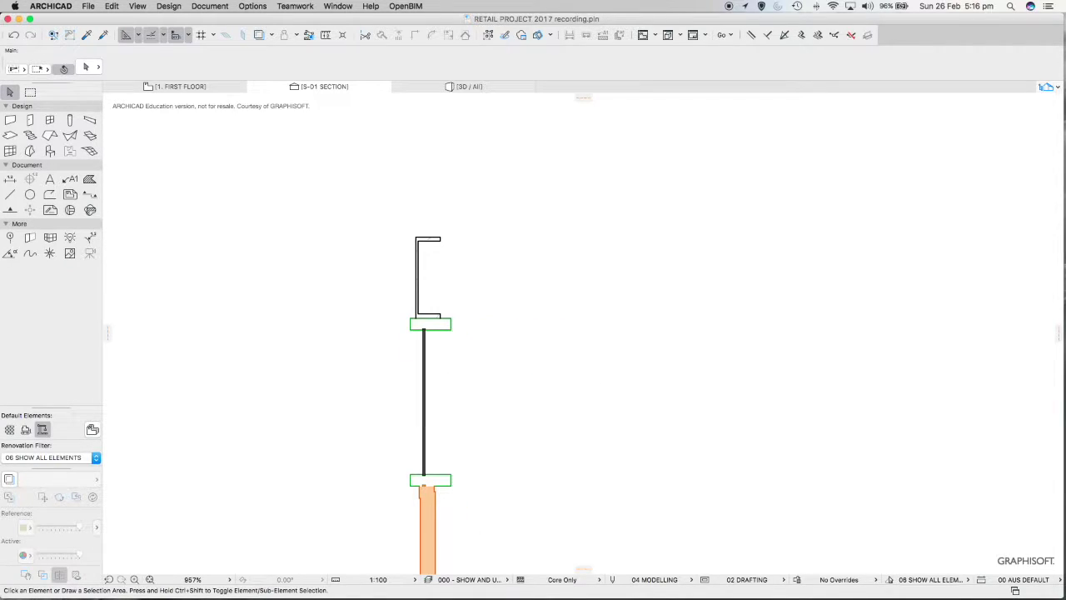
scroll(551, 321, "down", 5)
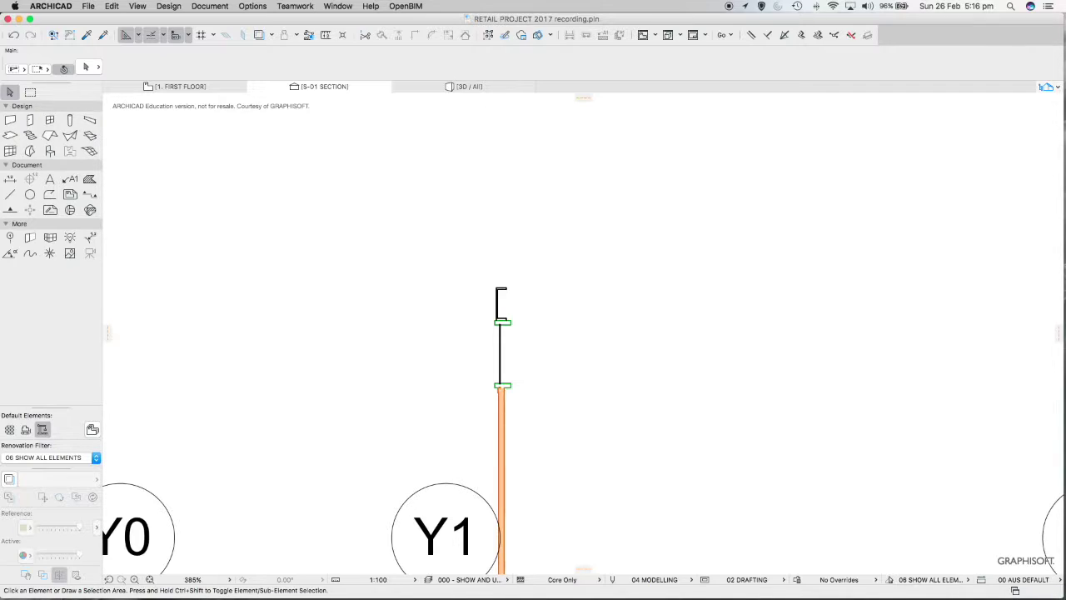
scroll(493, 317, "up", 8)
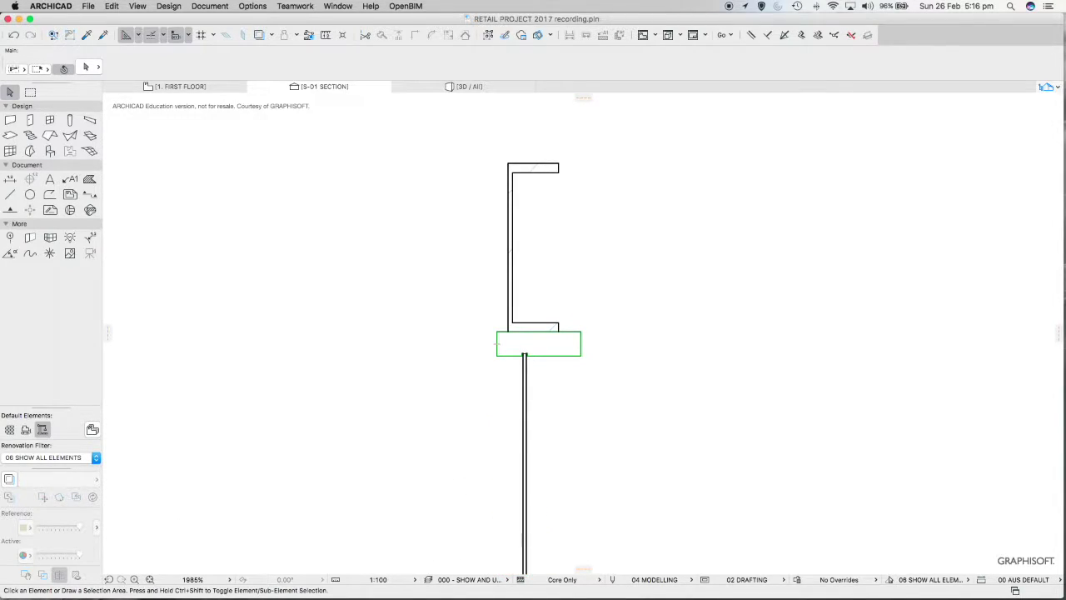
scroll(498, 344, "down", 2)
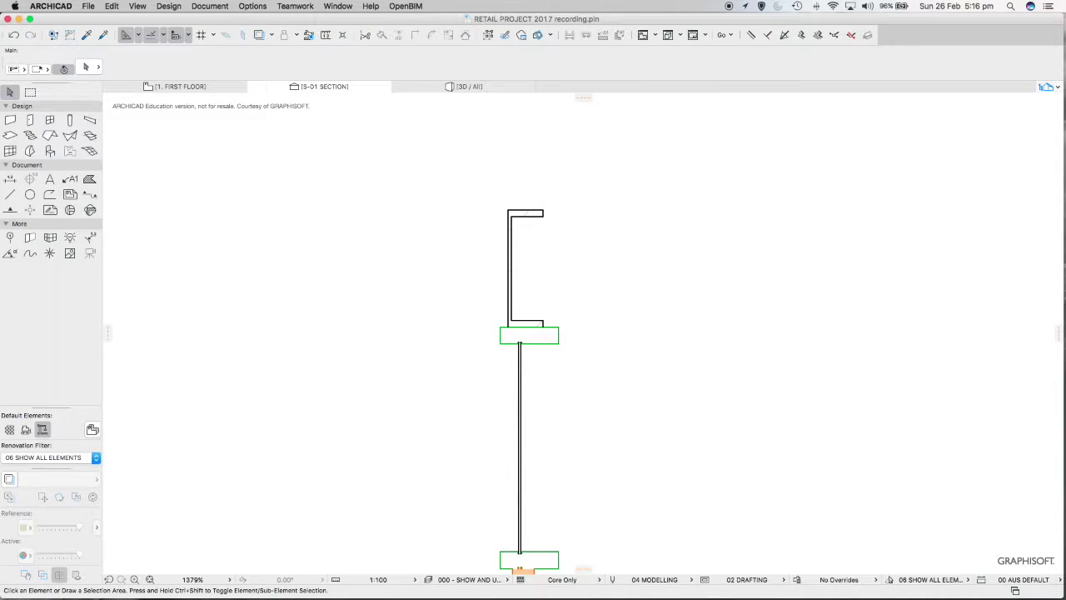
scroll(619, 266, "down", 7)
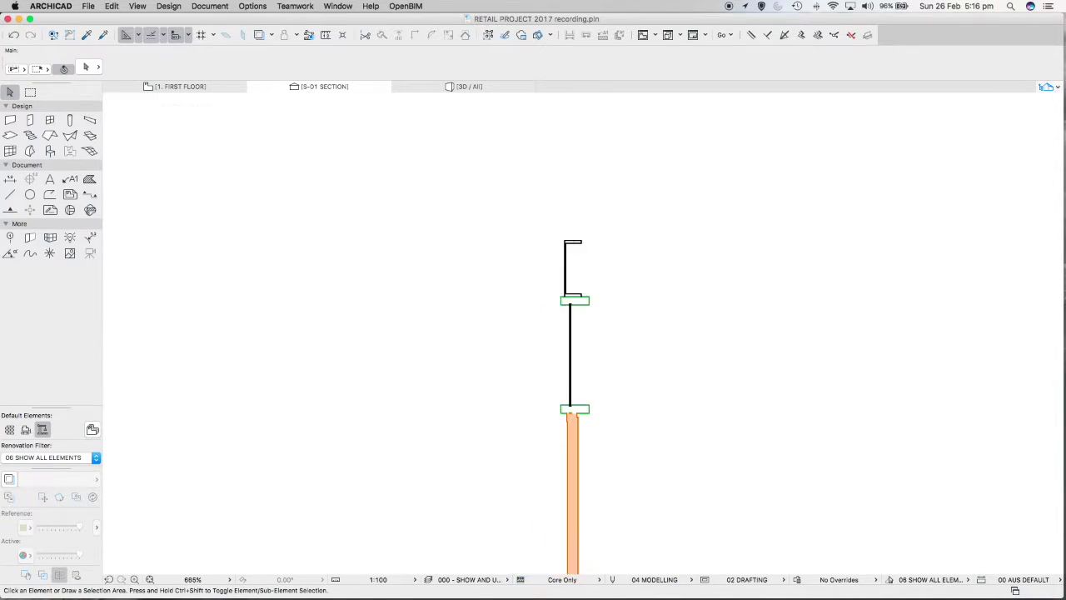
middle_click_drag(618, 266, 478, 180)
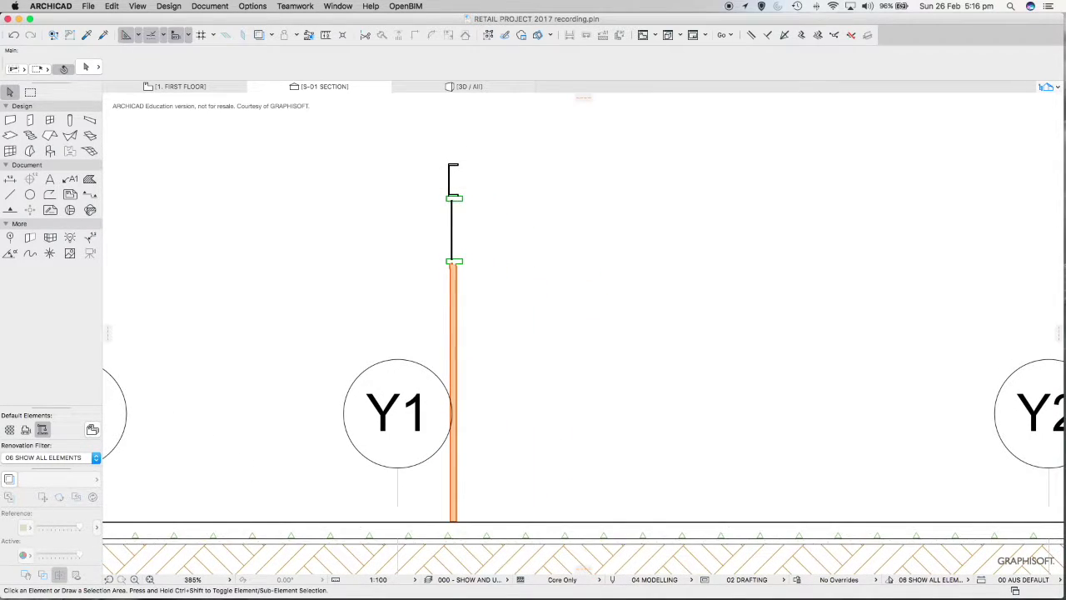
Step: Open the 3D view, select the channel beam above the shopfront to check it, and leave it deselected
left_click(469, 86)
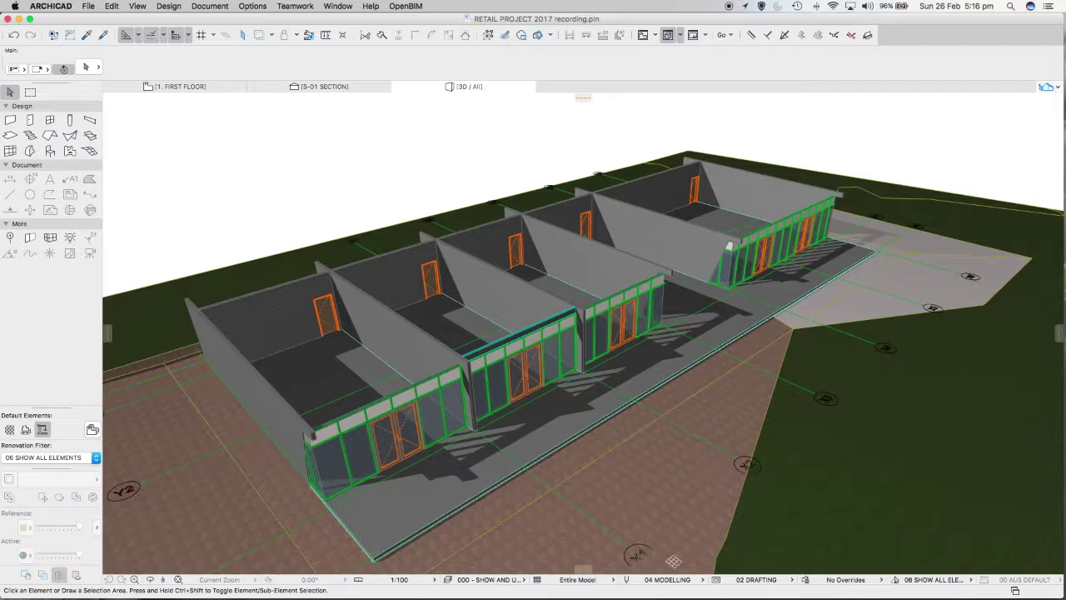
scroll(534, 358, "up", 3)
middle_click_drag(534, 358, 583, 317, "shift")
scroll(579, 308, "up", 3)
scroll(734, 552, "up", 5)
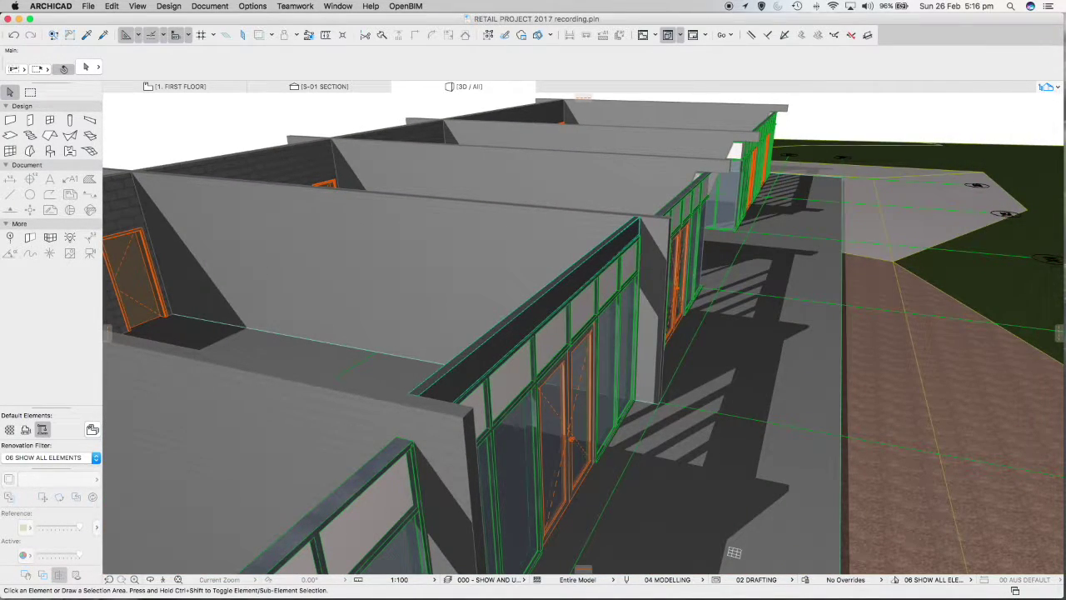
left_click(563, 285)
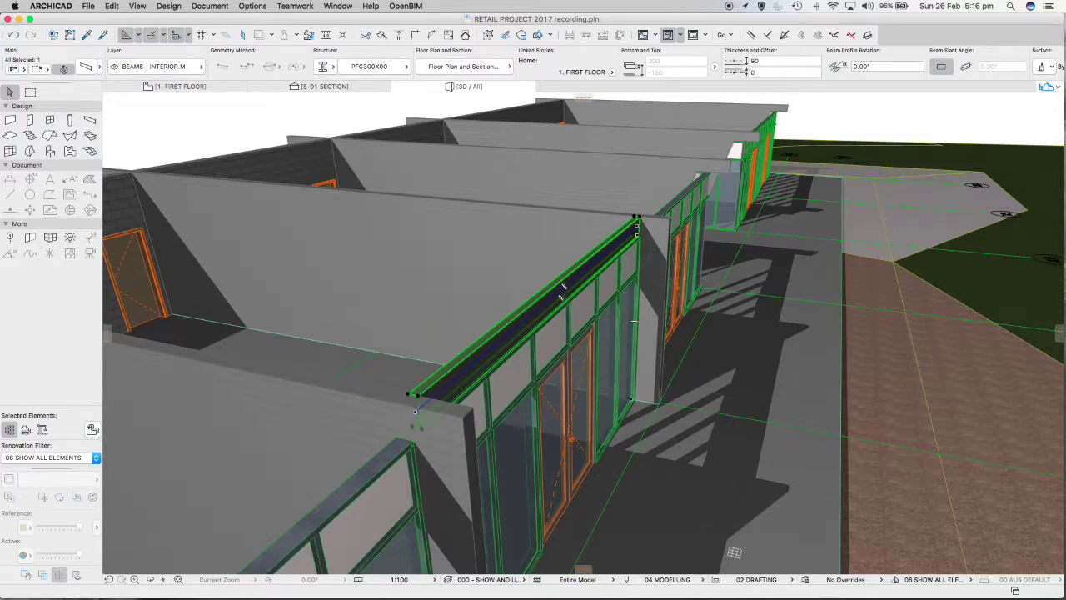
key("Escape")
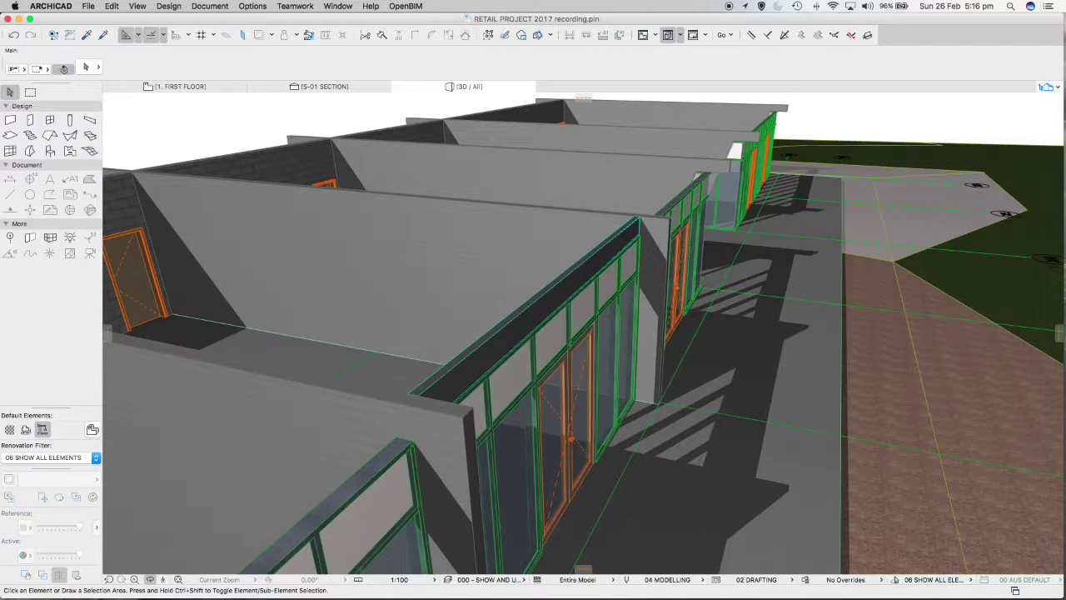
Step: Examine the channel beam in 3D from inside and outside the shopfront, and return to the first-floor plan
middle_click_drag(658, 400, 604, 395, "shift")
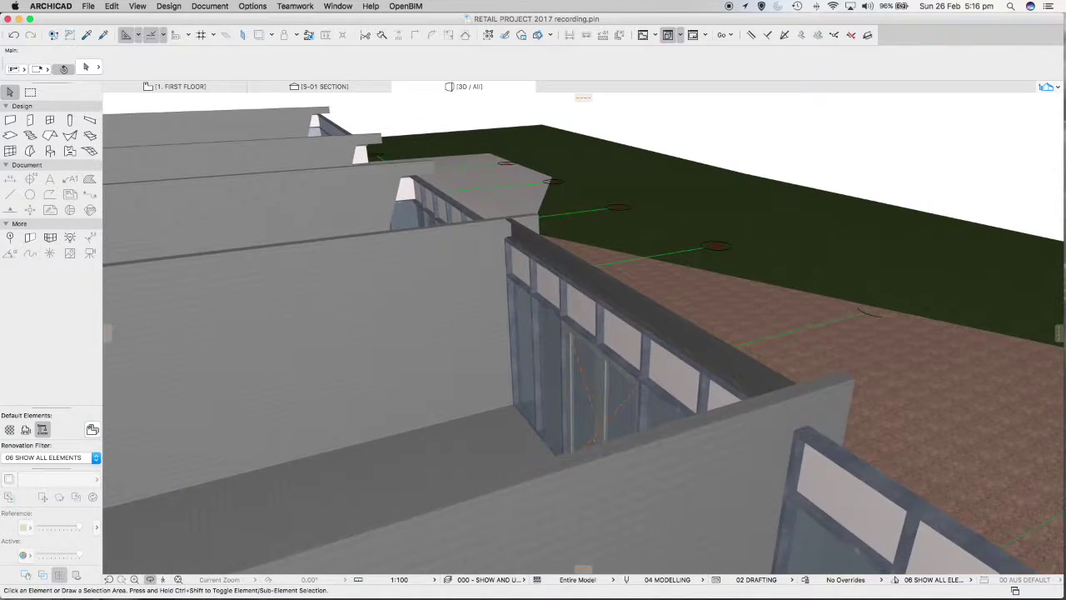
scroll(583, 334, "up", 6)
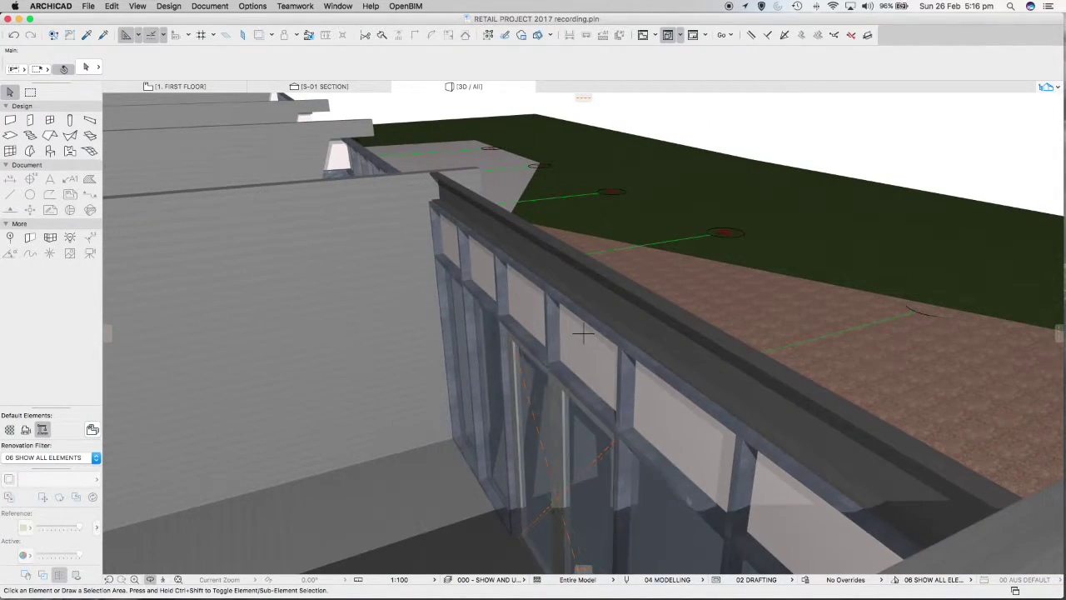
scroll(583, 334, "down", 4)
scroll(583, 334, "up", 3)
middle_click_drag(583, 333, 450, 308, "shift")
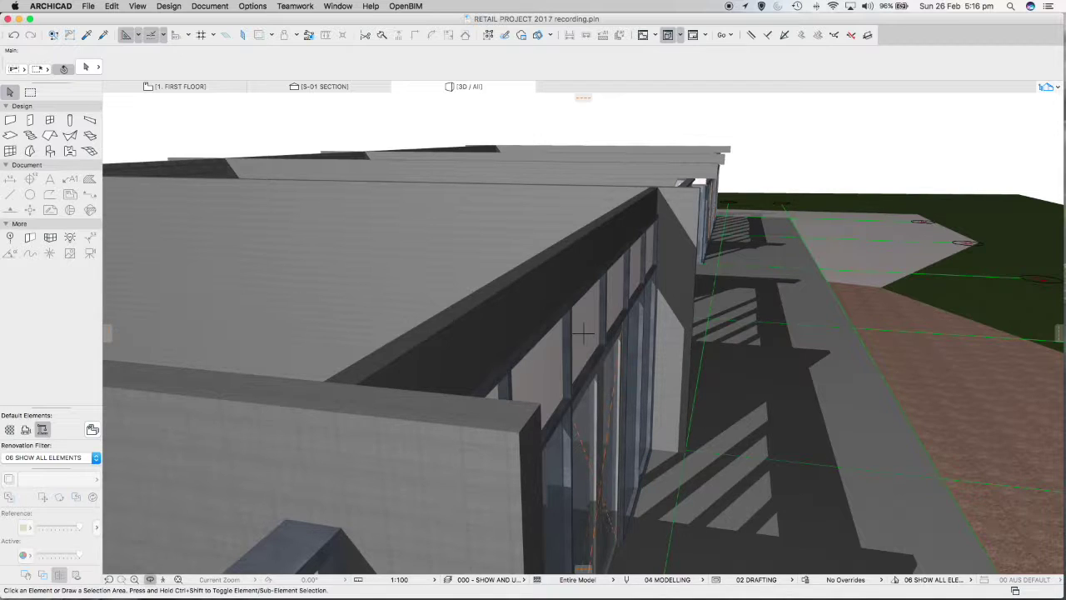
key("super+a")
middle_click_drag(796, 558, 542, 506, "shift")
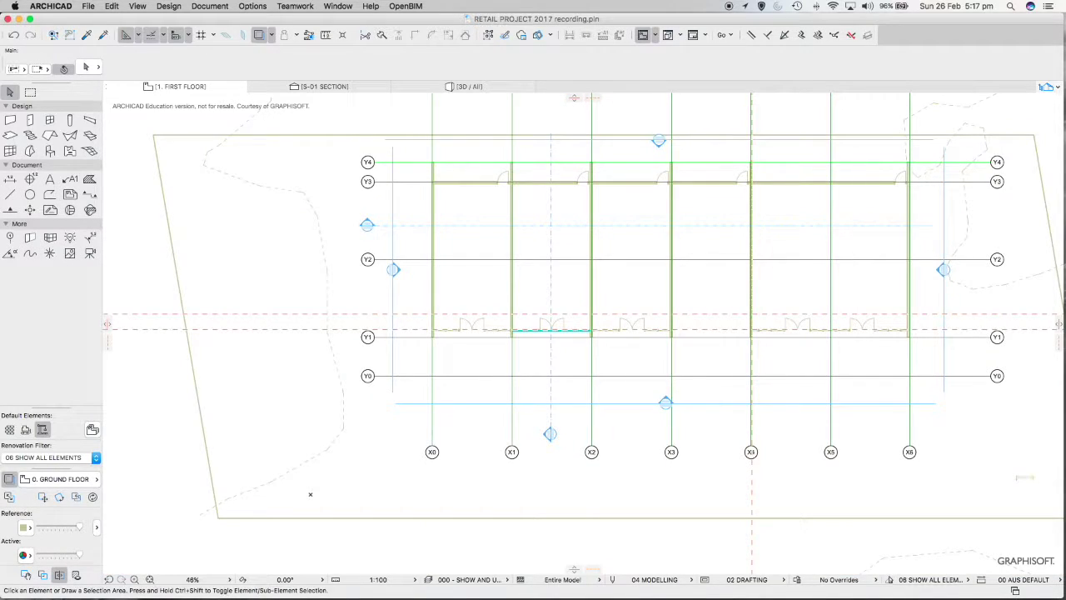
Step: Draw a straight Z150 beam on the first-floor plan between the X1 and X2 party walls, just outside the rear wall near grid Y3
scroll(583, 334, "right", 3)
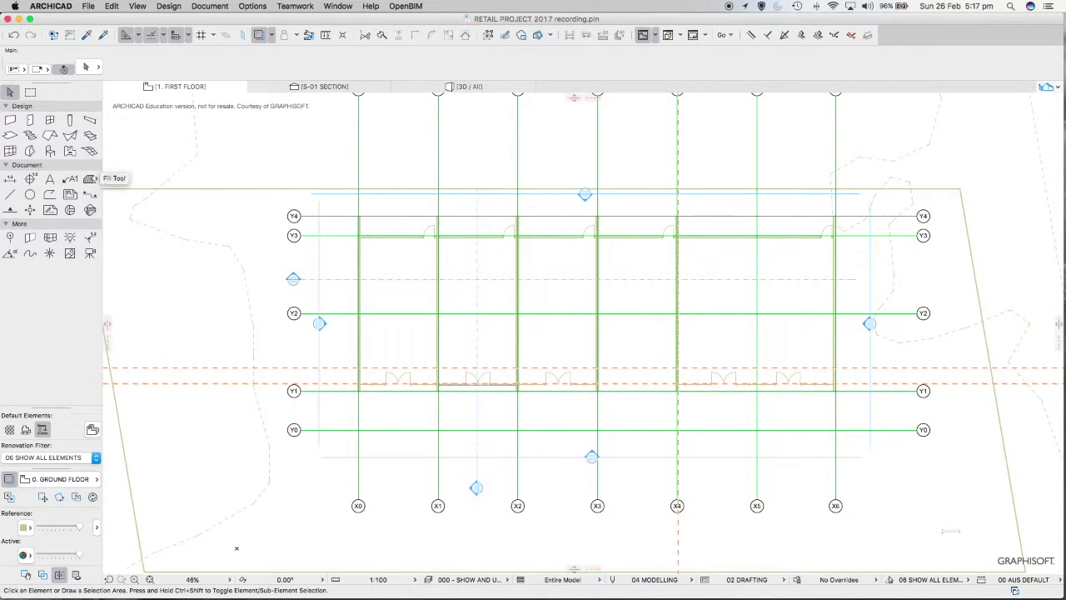
left_click(90, 120)
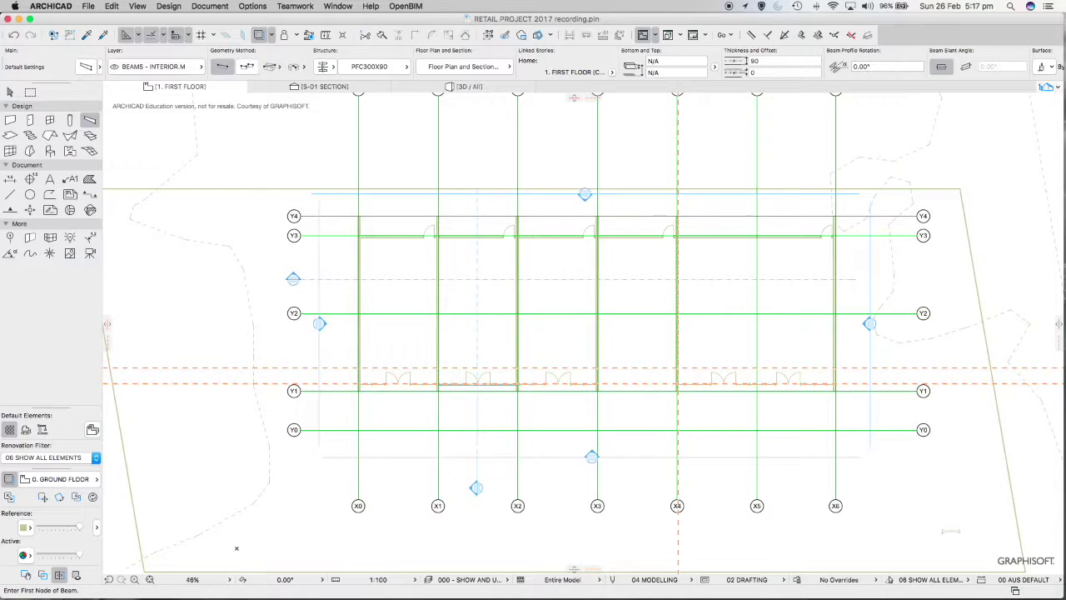
left_click(376, 66)
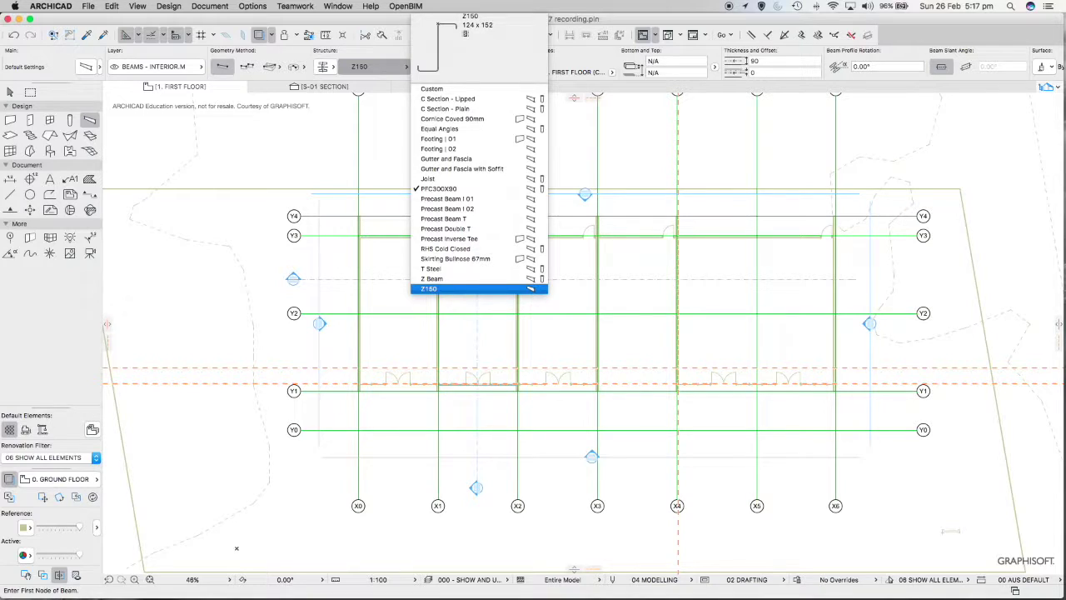
left_click(450, 289)
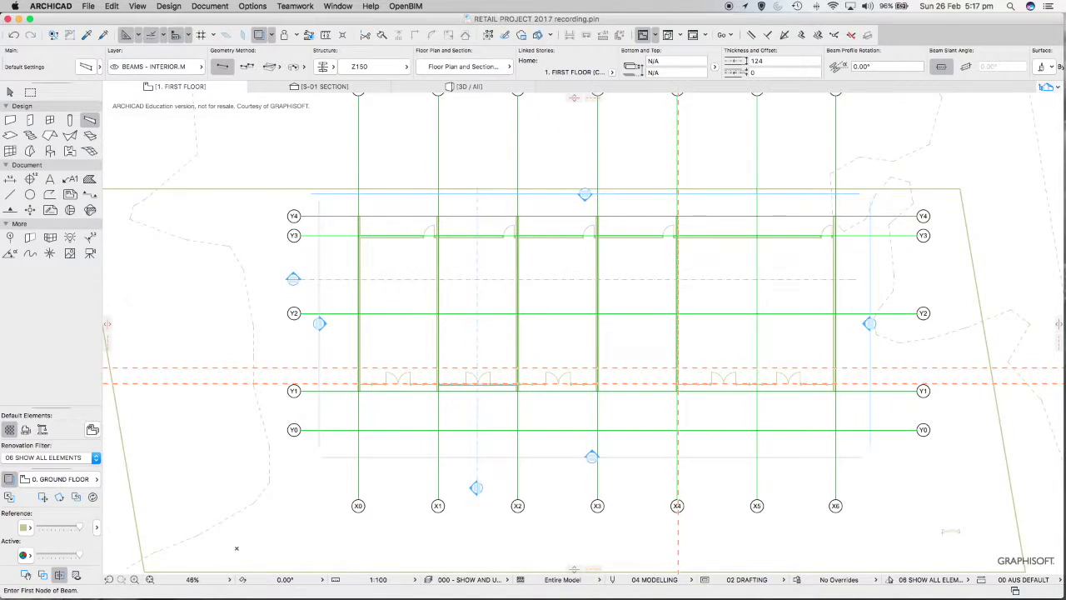
middle_click_drag(236, 548, 386, 551)
scroll(630, 239, "up", 7)
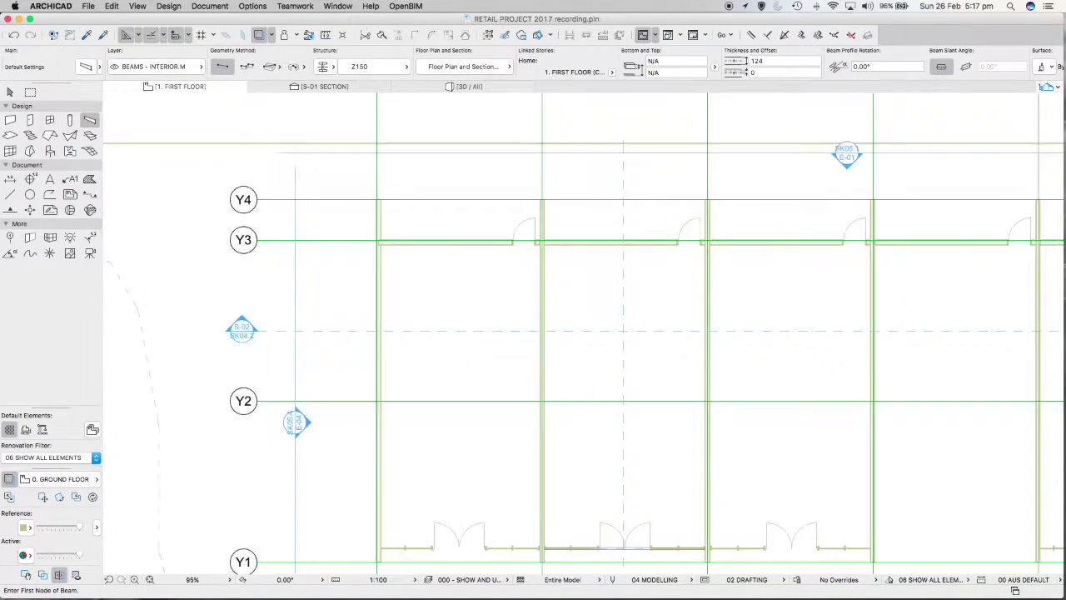
middle_click_drag(630, 239, 534, 273)
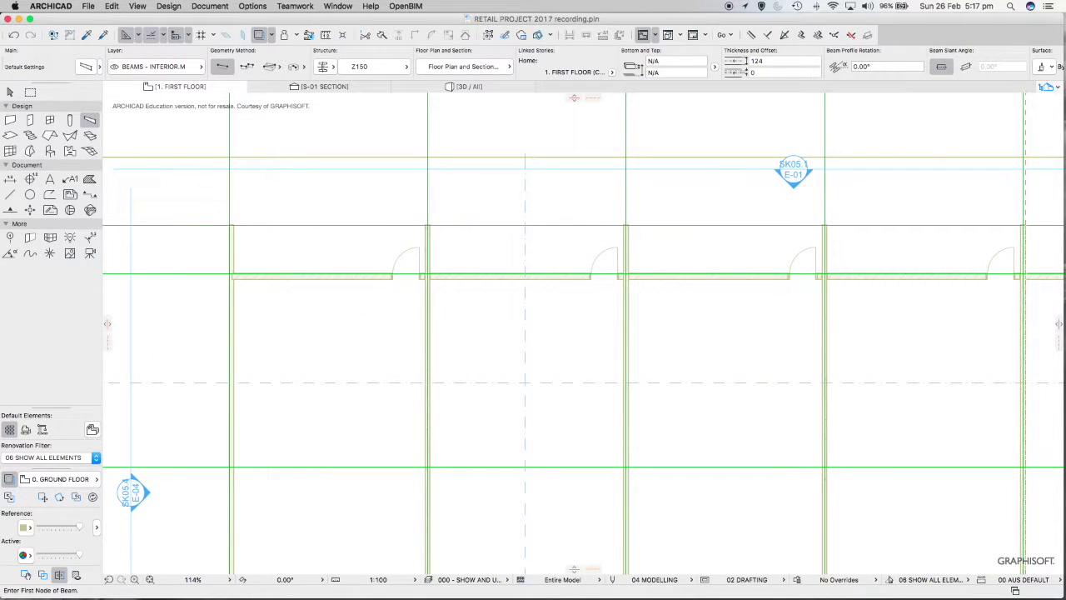
scroll(525, 383, "up", 6)
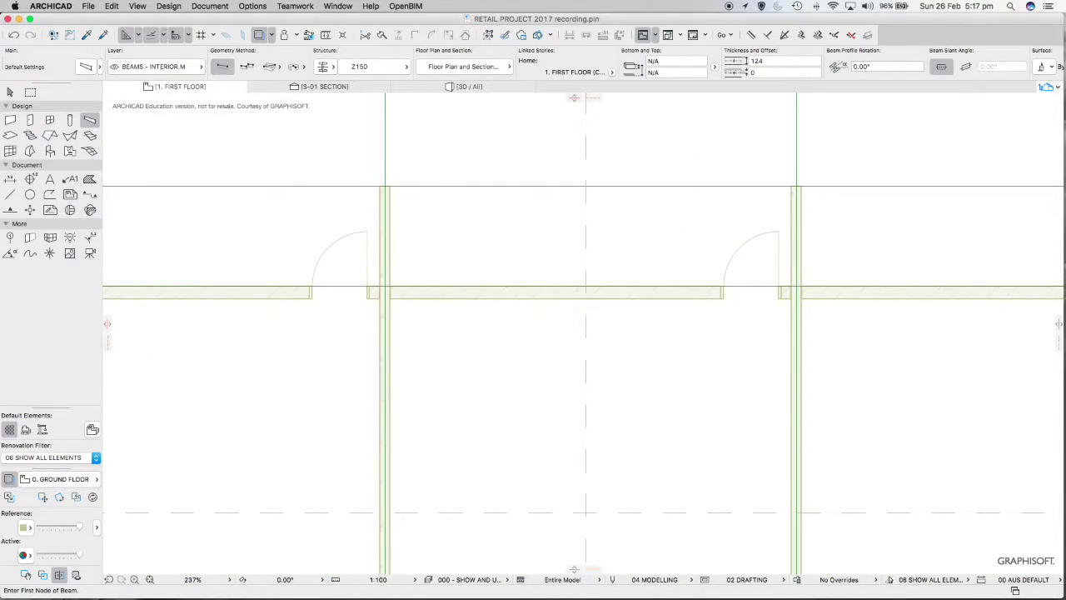
left_click(389, 274)
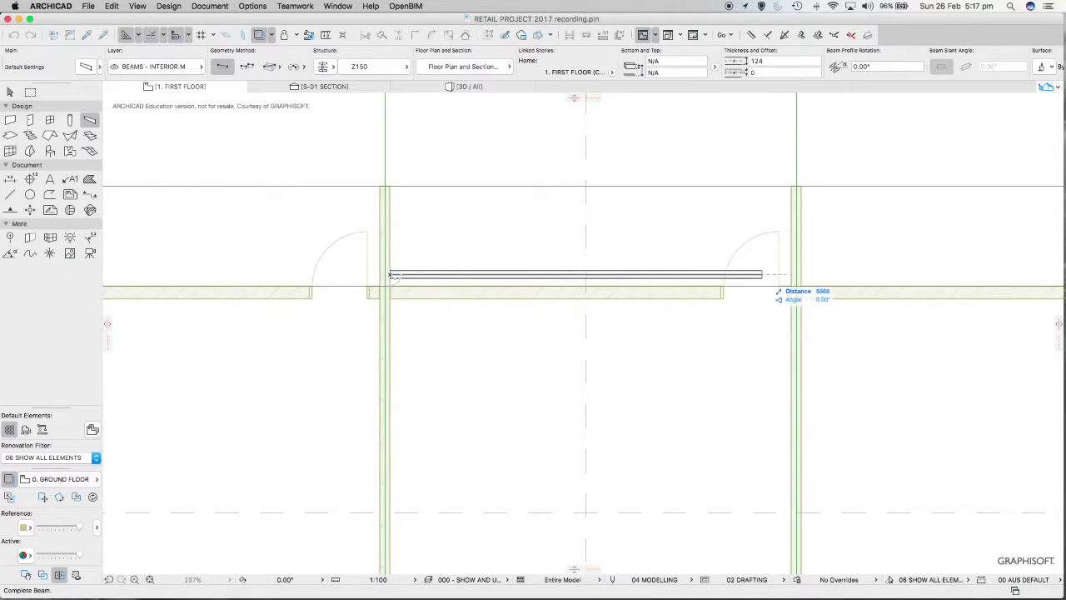
left_click(790, 274)
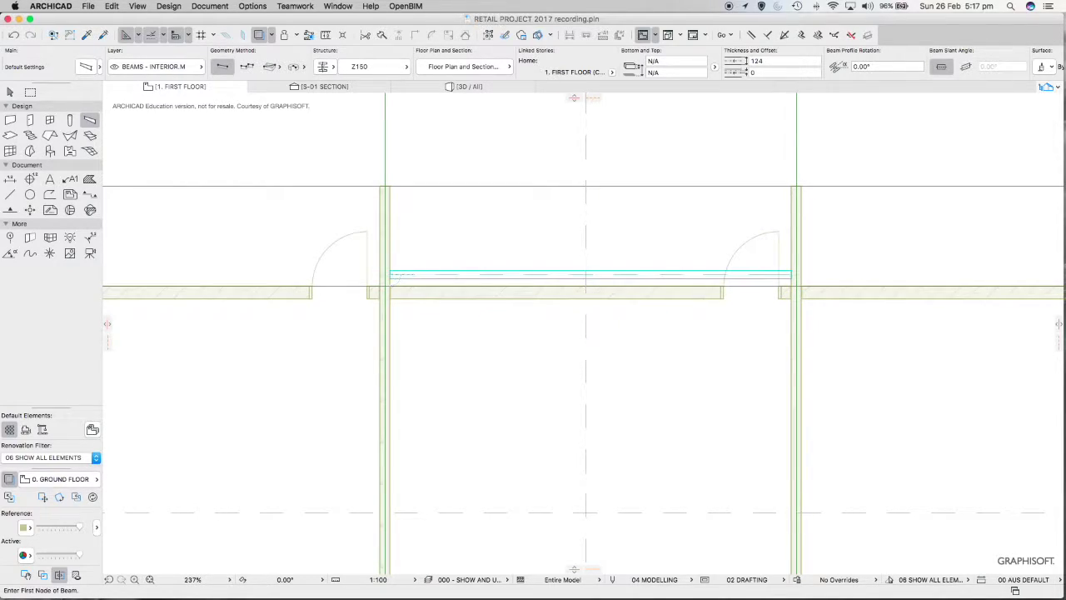
Step: In the S-01 section, set the profile rotation of the Z150 beam behind the rear wall to 5° and leave it deselected
scroll(669, 264, "down", 10)
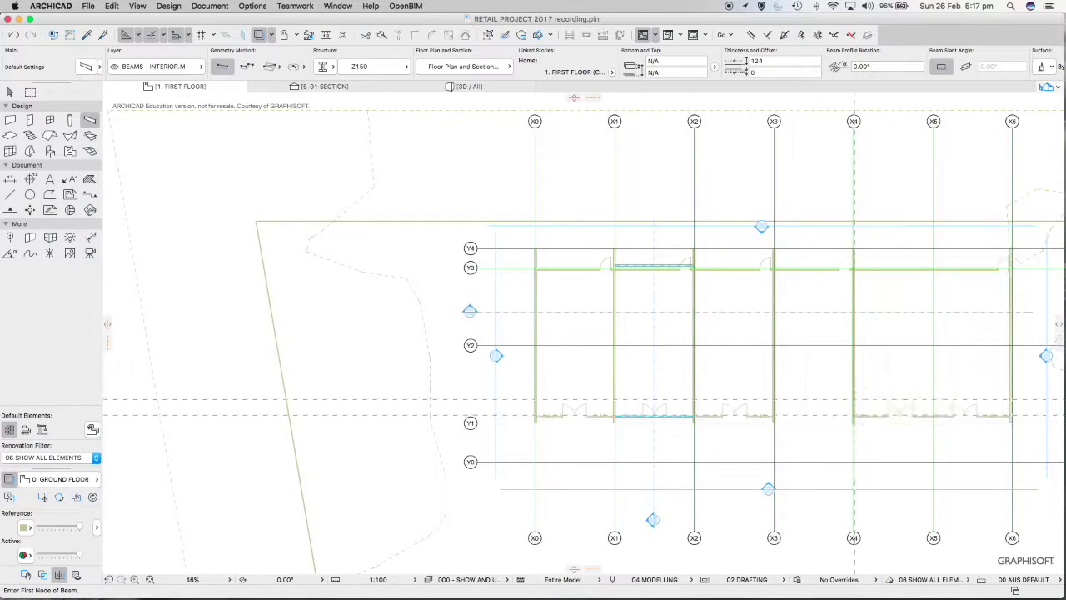
left_click(321, 87)
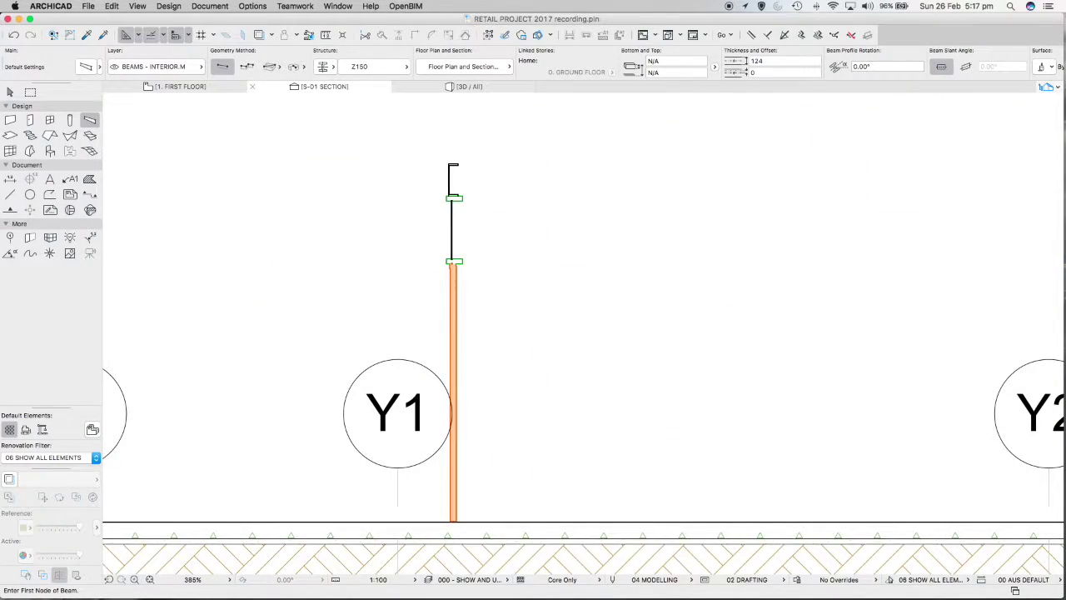
scroll(642, 248, "down", 10)
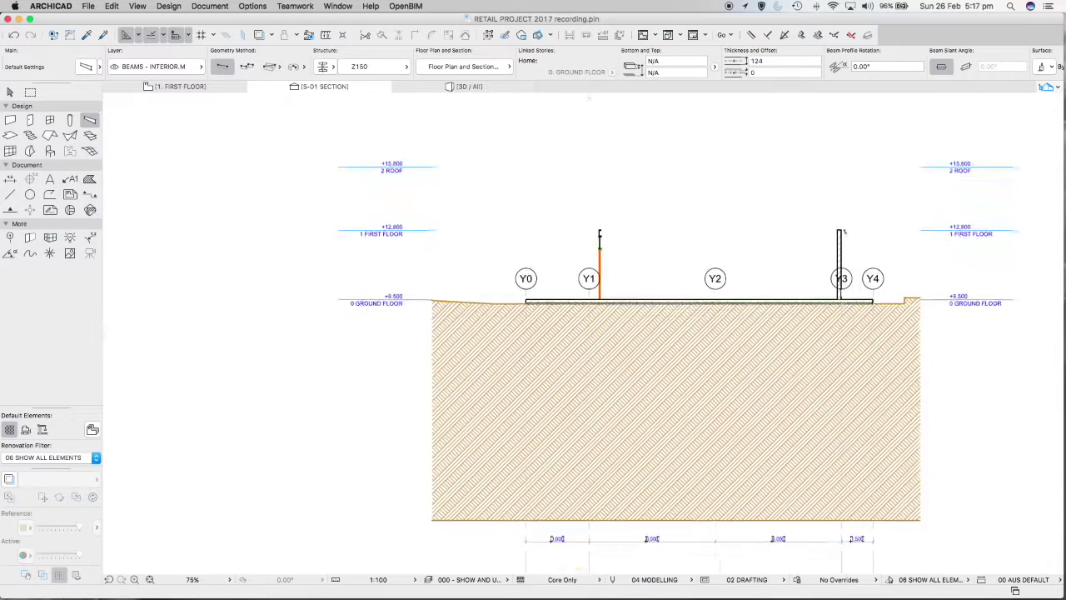
scroll(583, 237, "right", 5)
scroll(545, 243, "up", 10)
scroll(551, 240, "up", 8)
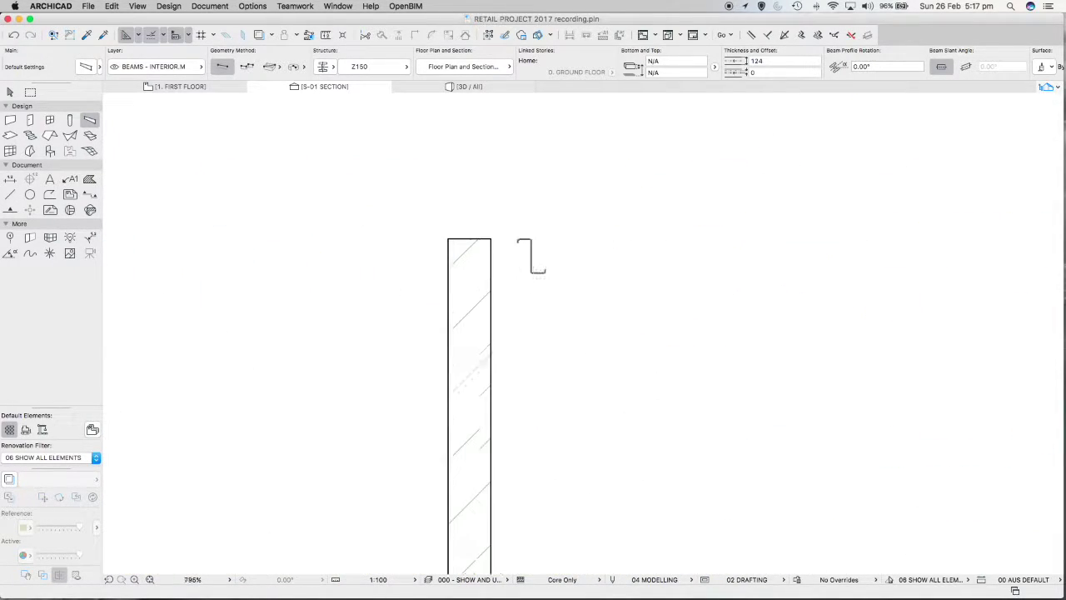
key("Escape")
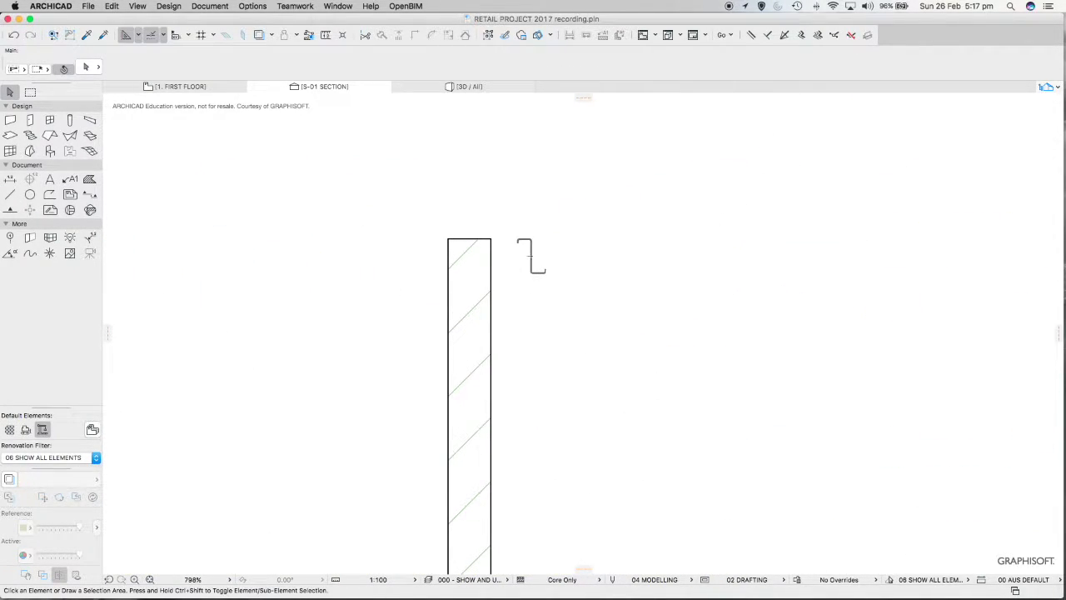
left_click(531, 252)
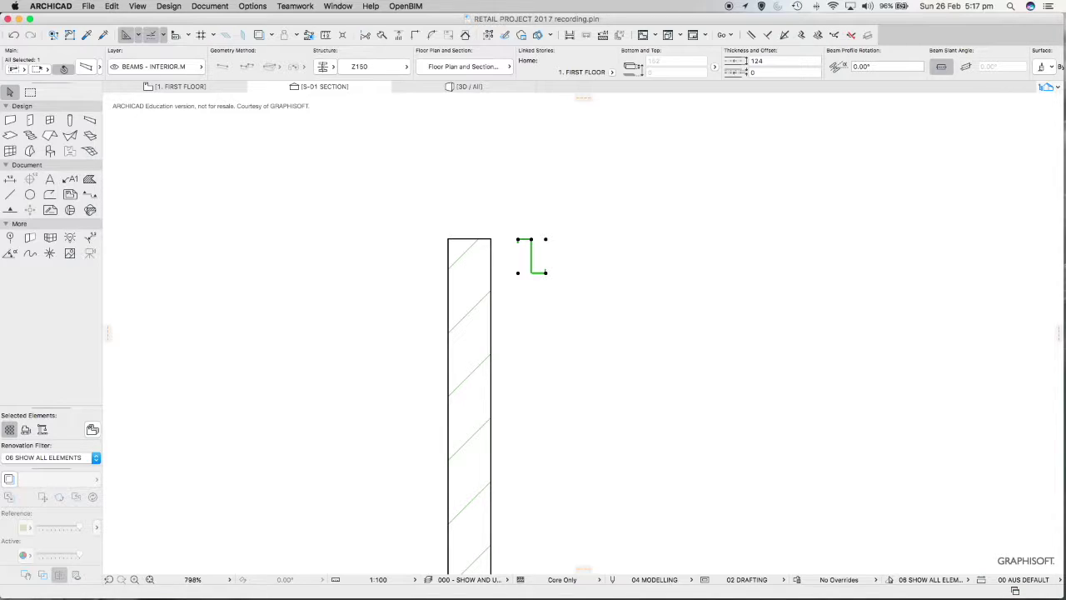
double_click(863, 66)
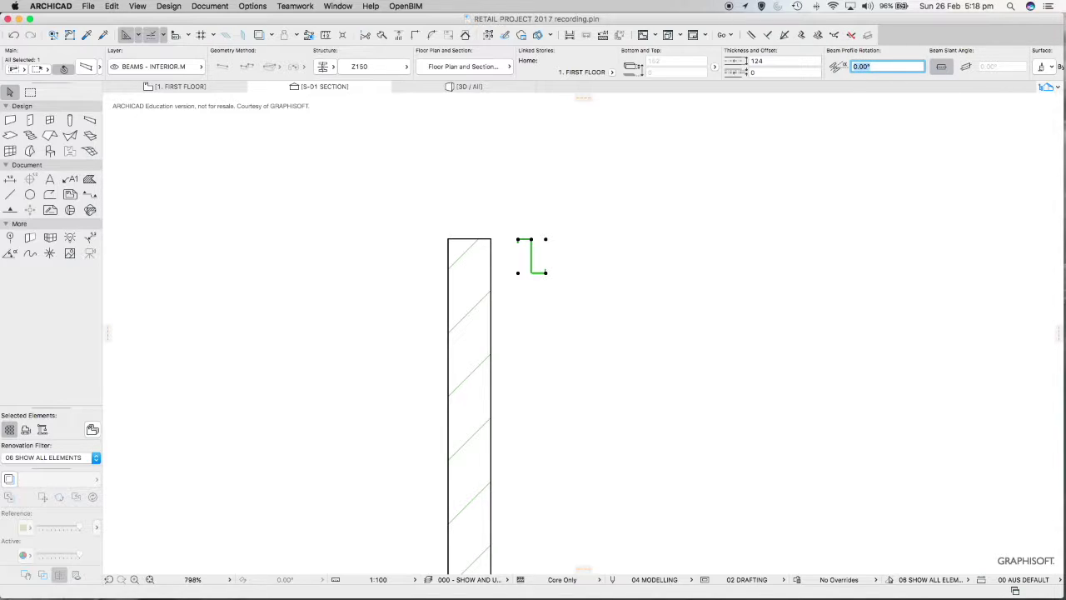
type("5")
key("Return")
left_click(566, 261)
scroll(534, 252, "up", 5)
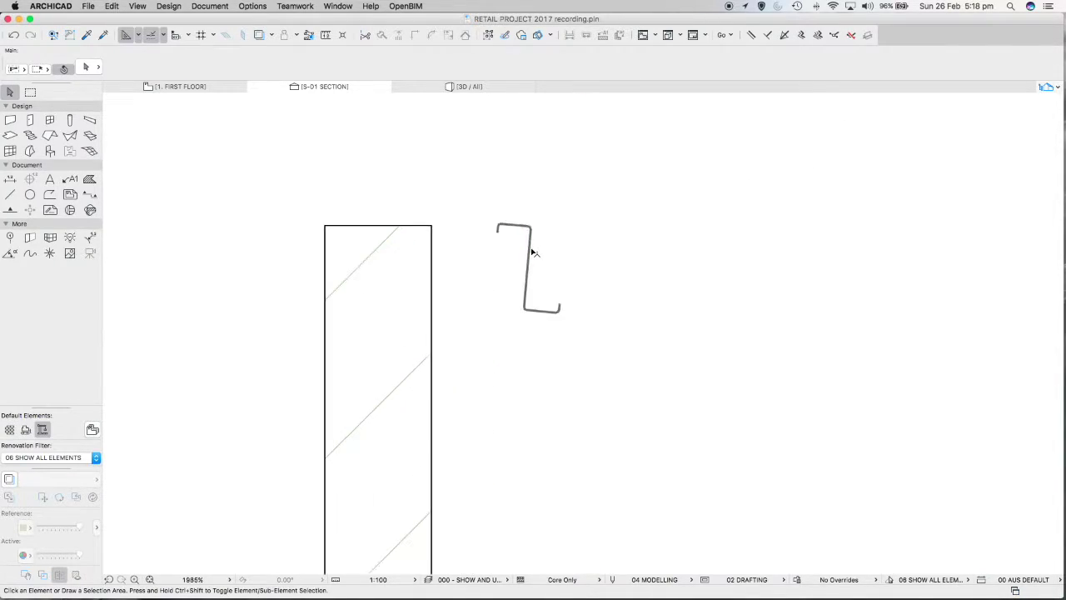
Step: Examine the rotated Z150 beam beside the rear wall in section, and in 3D from behind and inside the building
scroll(548, 226, "down", 12)
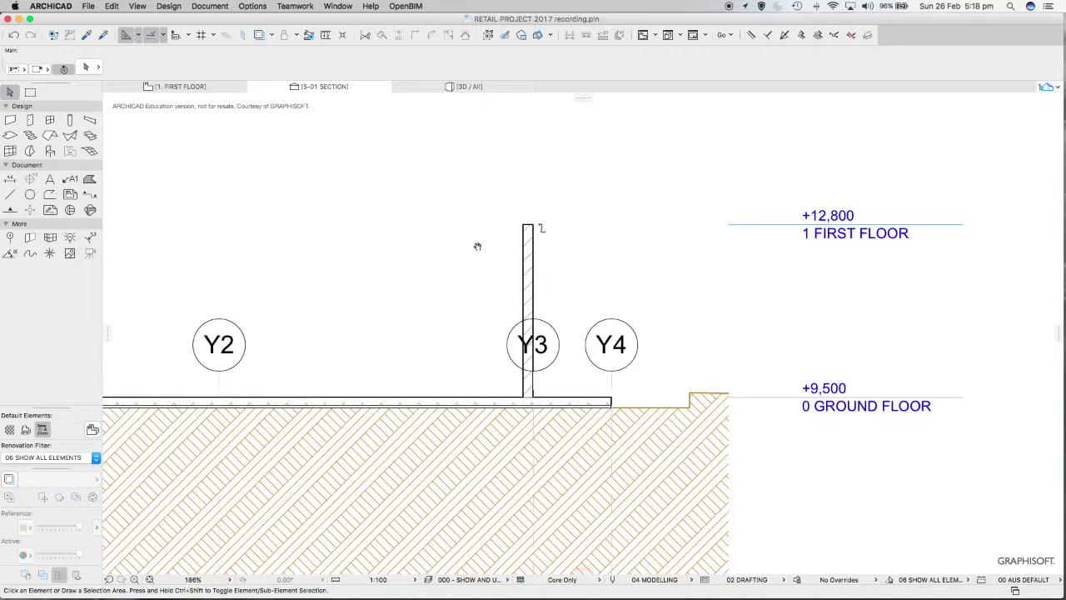
middle_click_drag(478, 247, 655, 250)
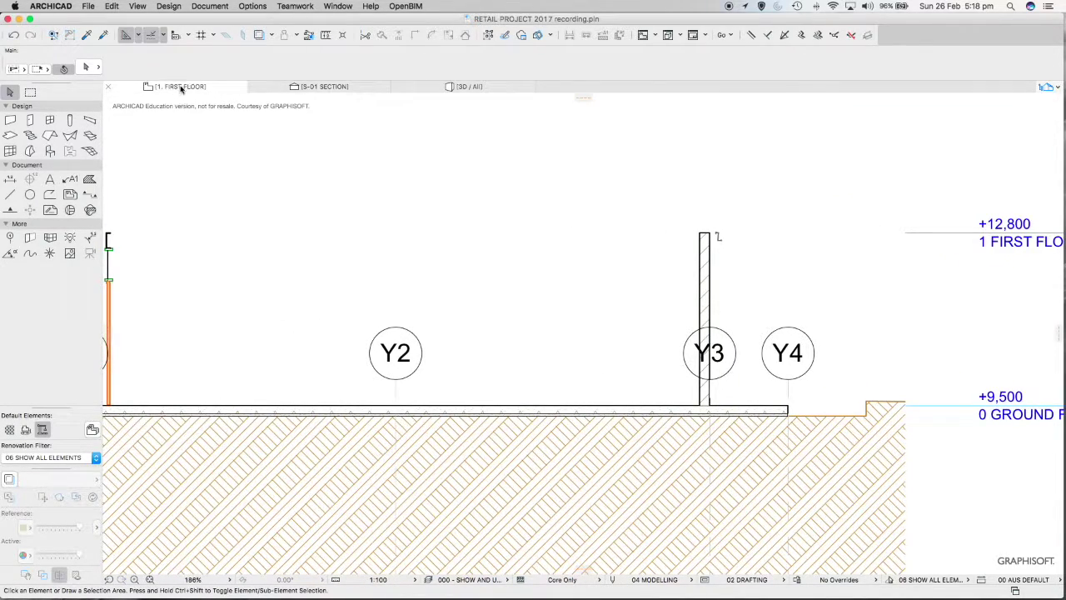
key("F3")
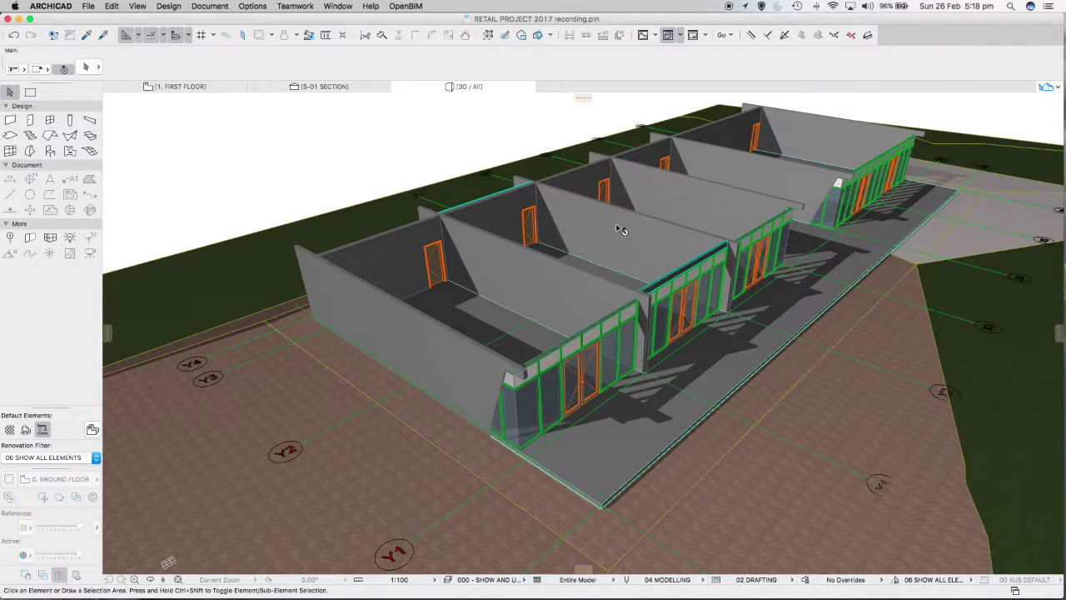
middle_click_drag(581, 248, 876, 236, "shift")
middle_click_drag(353, 302, 579, 285, "shift")
scroll(599, 278, "up", 3)
scroll(599, 278, "down", 5)
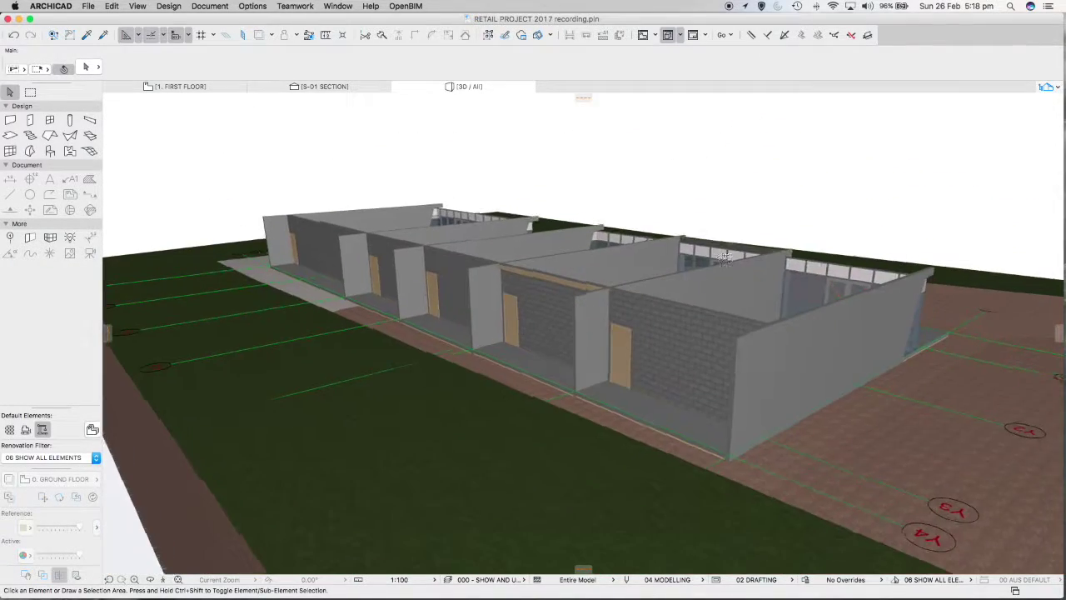
scroll(562, 287, "up", 6)
scroll(564, 284, "down", 3)
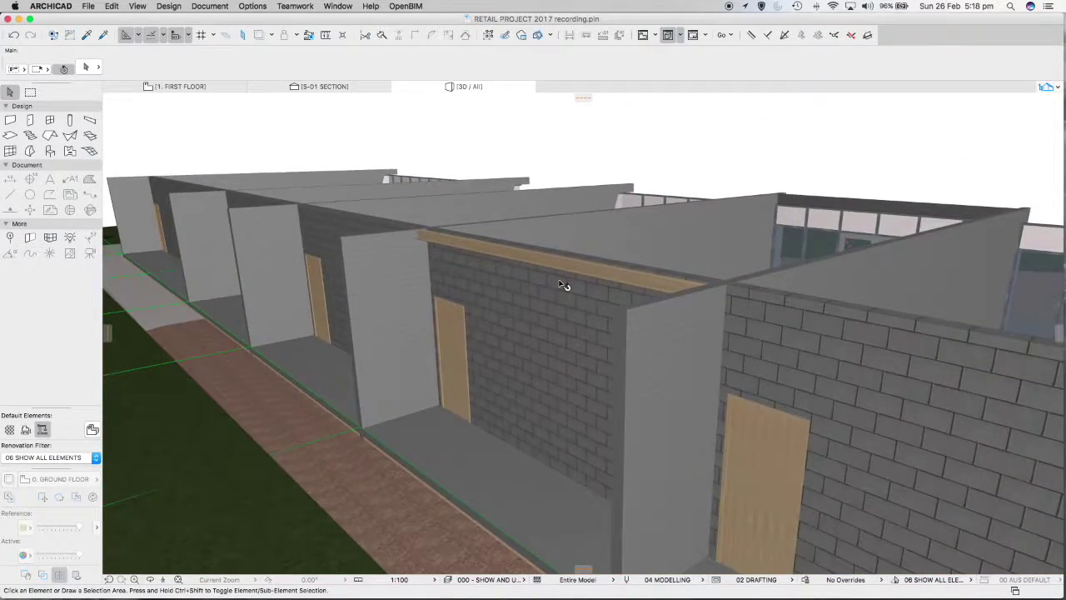
middle_click_drag(564, 284, 602, 300, "shift")
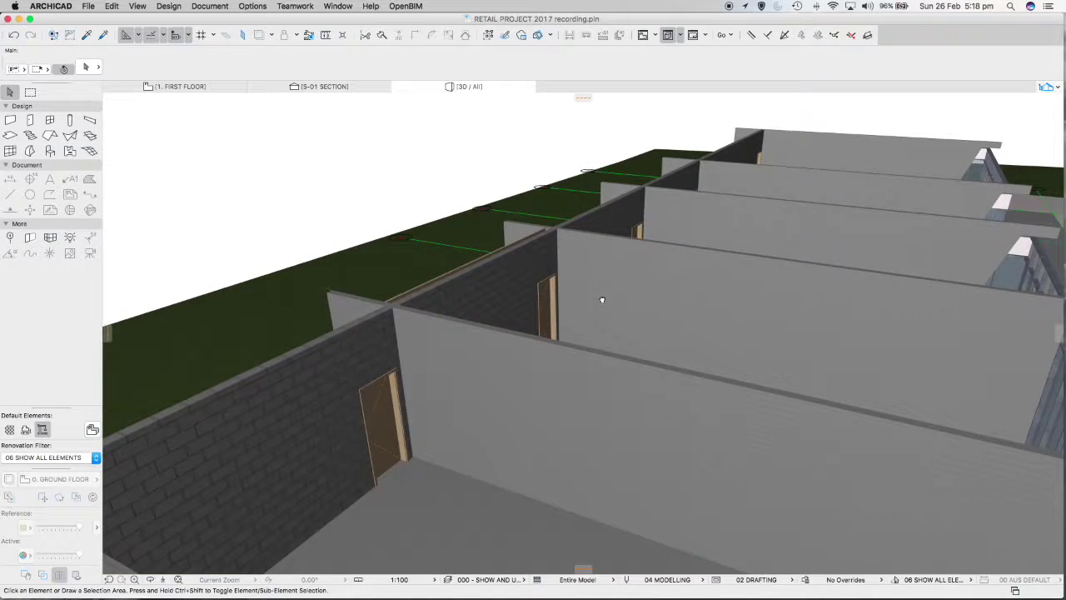